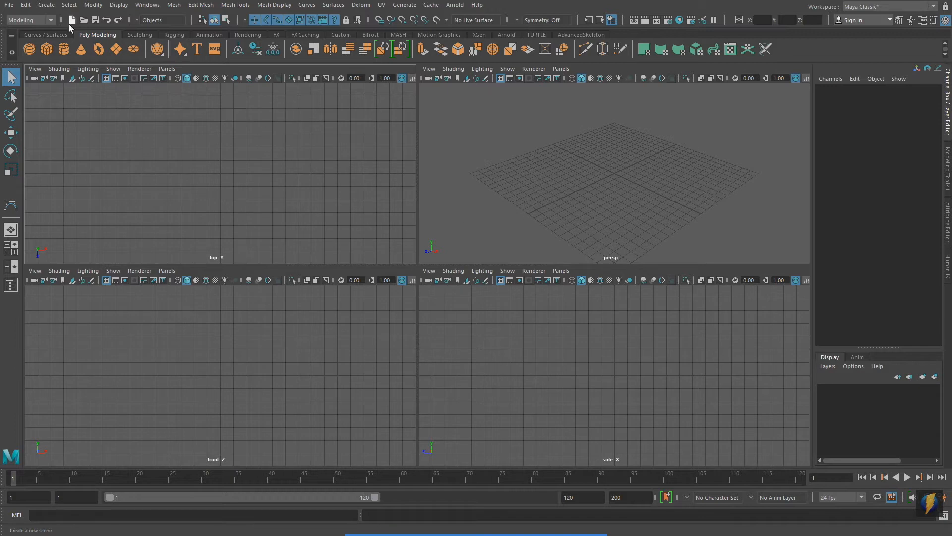
Create a NURBS circle at the origin and fill the workspace with the top view.
click(46, 5)
mouse_move(48, 32)
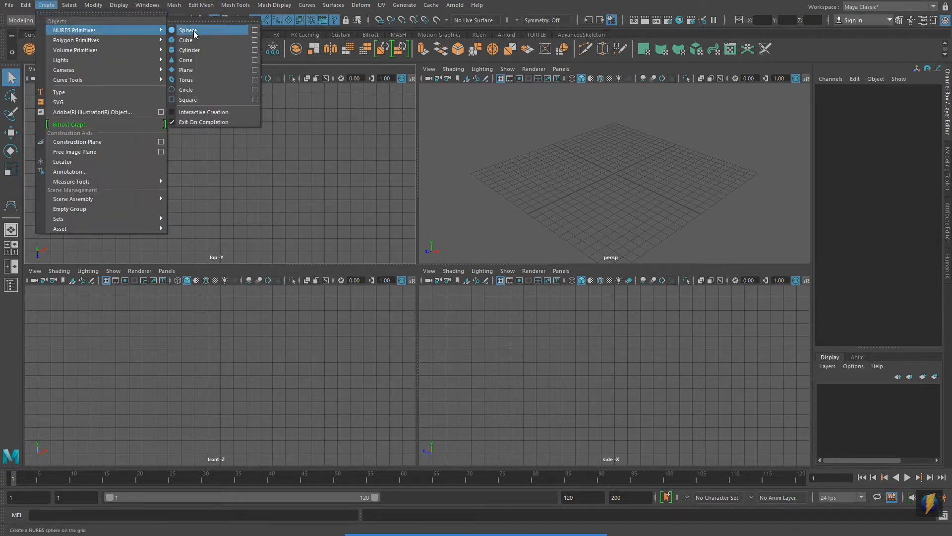
click(195, 90)
key(space)
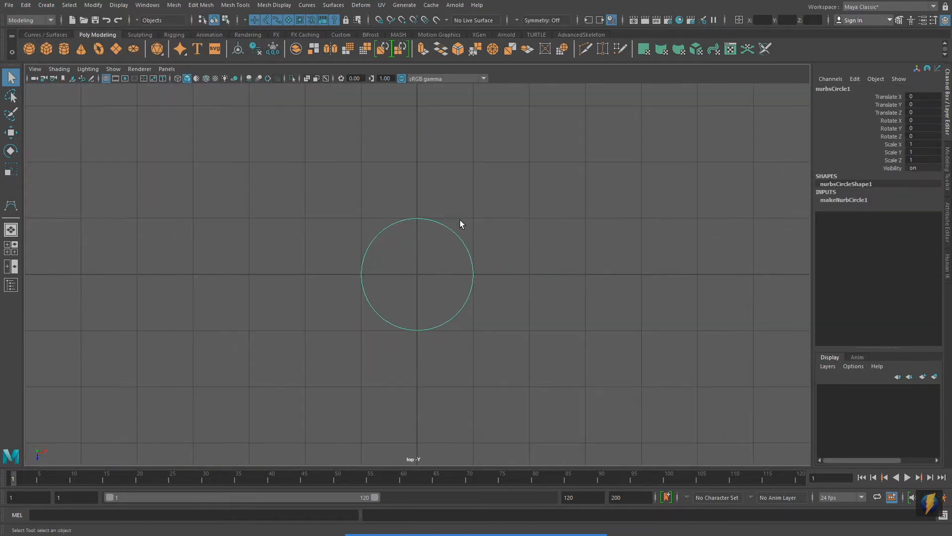
Reshape the NURBS circle by moving its control vertices outward, and delete the circle.
right_drag(441, 224, 436, 201)
drag(346, 181, 578, 125)
key(w)
drag(461, 262, 680, 303)
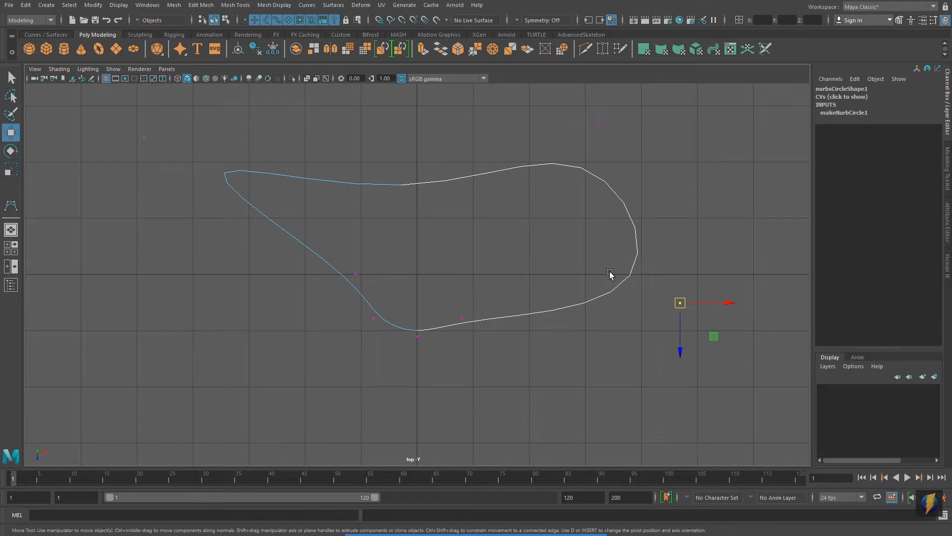
key(F8)
key(Delete)
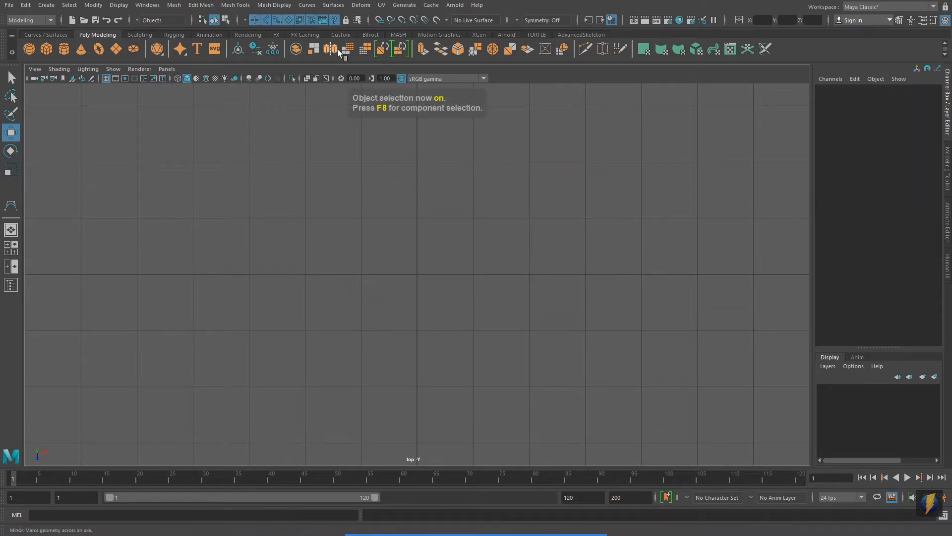
Draw an open curve with the CV Curve Tool in the top view, an S-shaped centre spiralling outward around it.
click(46, 5)
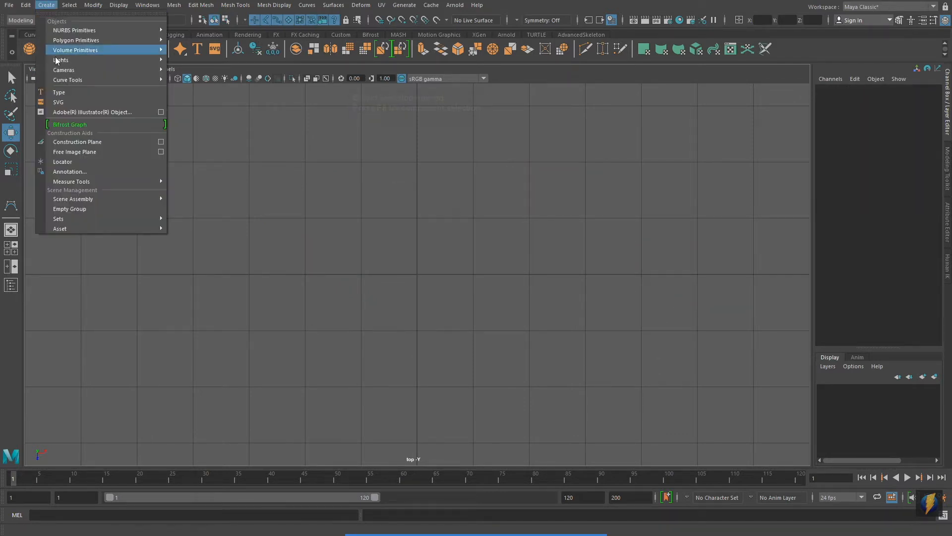
mouse_move(99, 80)
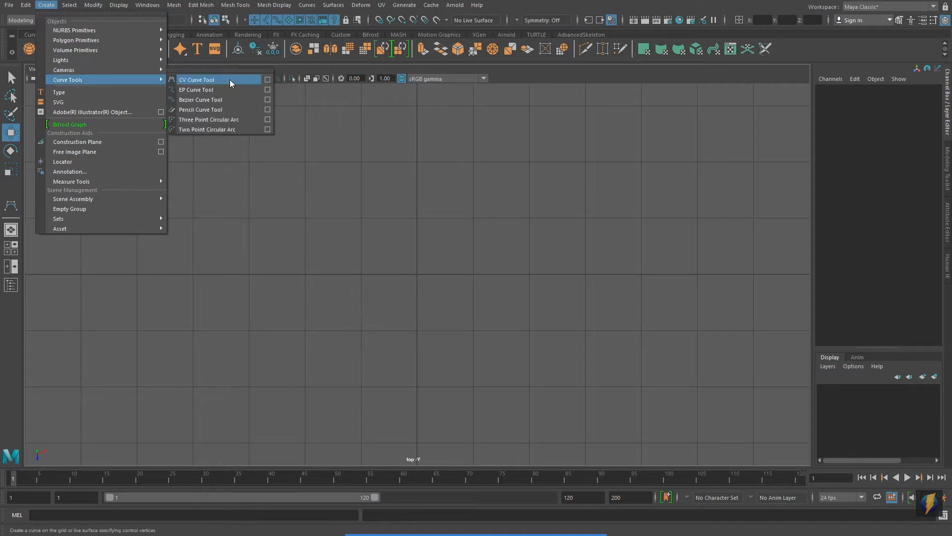
click(215, 80)
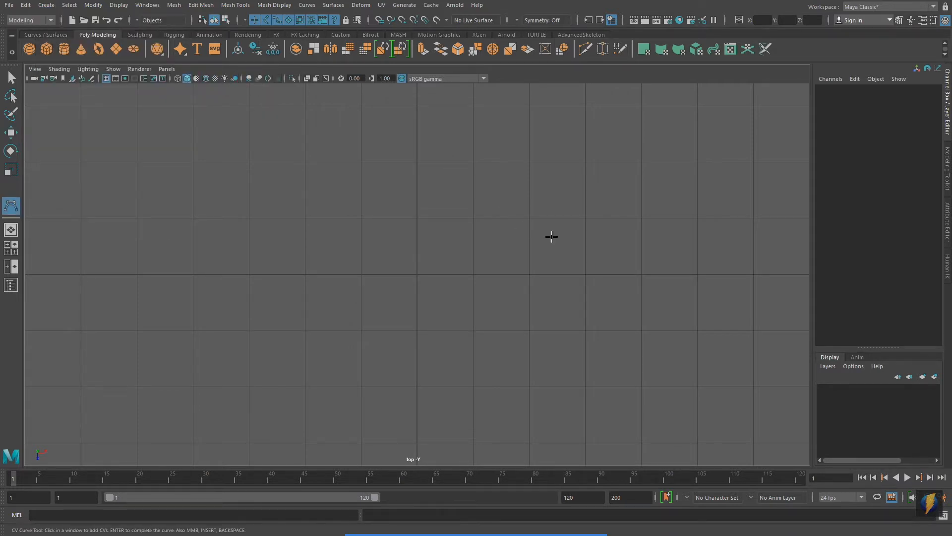
click(648, 208)
click(583, 153)
click(459, 175)
click(390, 279)
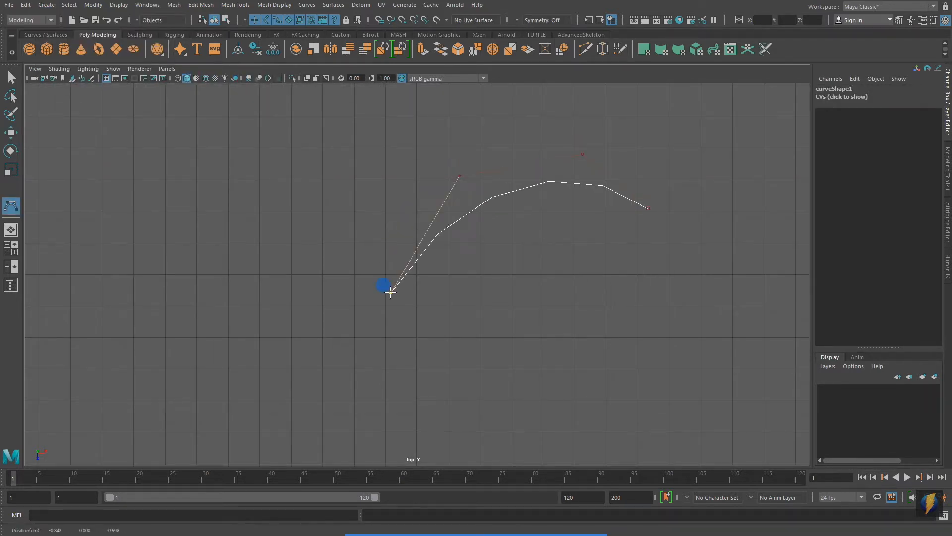
click(524, 352)
click(539, 271)
click(493, 216)
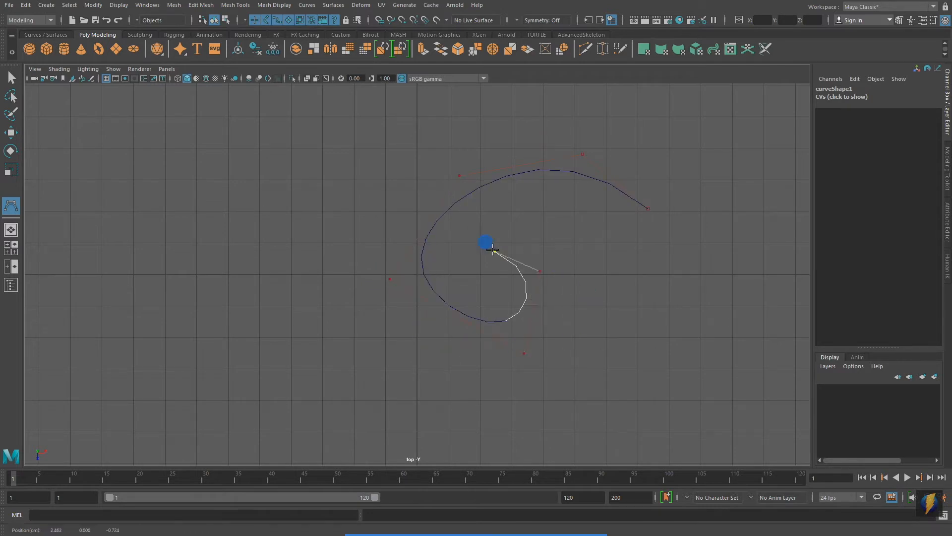
click(590, 200)
click(637, 241)
click(664, 324)
click(555, 417)
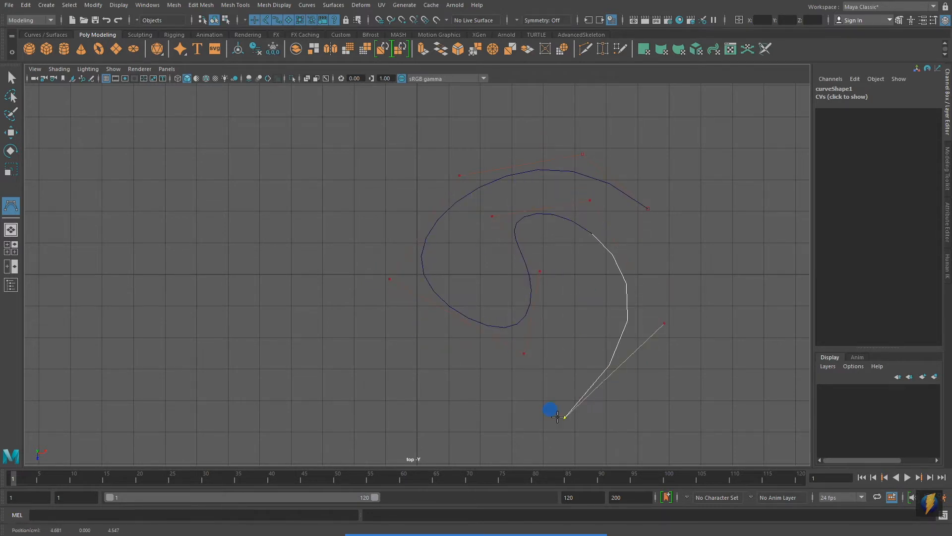
click(367, 395)
click(282, 228)
click(422, 93)
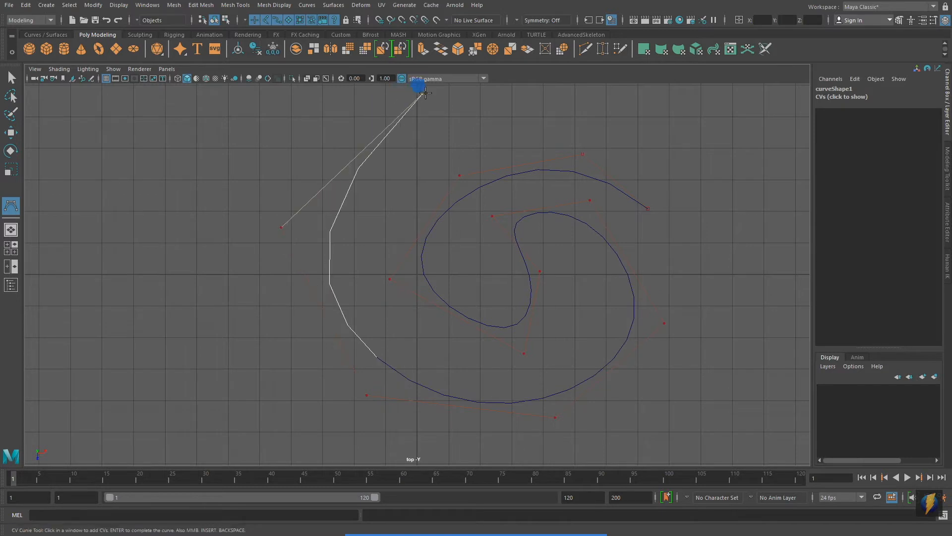
click(631, 112)
click(769, 198)
scroll(722, 274, down, 3)
click(595, 348)
click(507, 420)
click(349, 402)
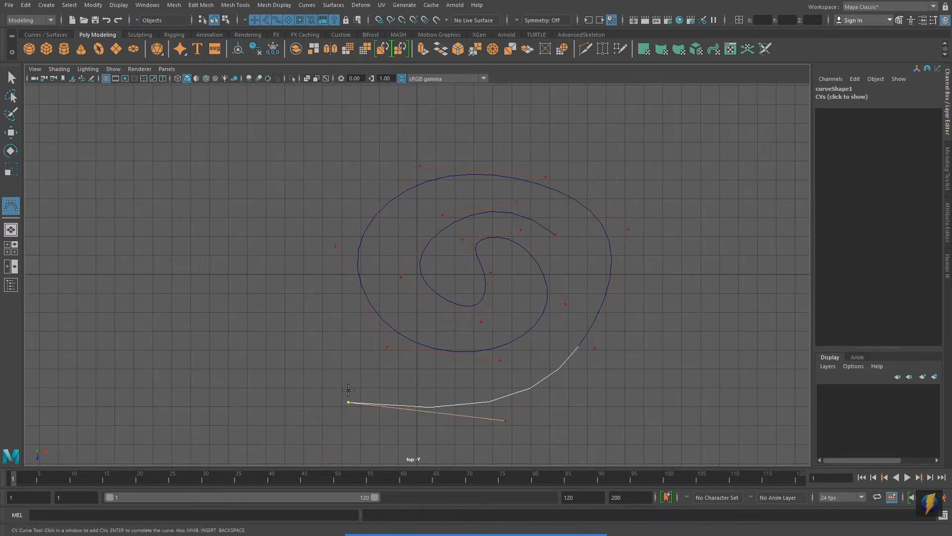
key(Return)
Delete the spiral CV curve.
key(w)
alt+middle_drag(563, 439, 535, 380)
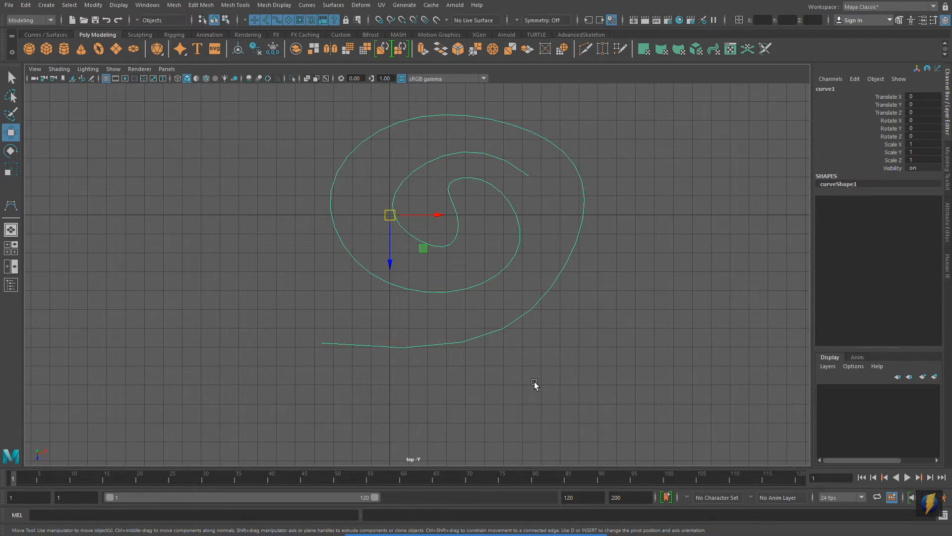
key(Delete)
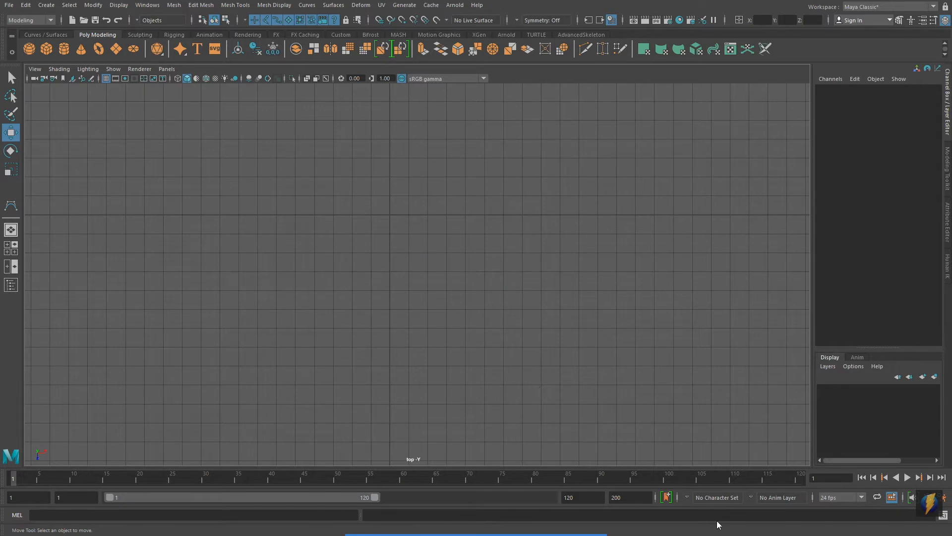
alt+middle_drag(567, 298, 611, 357)
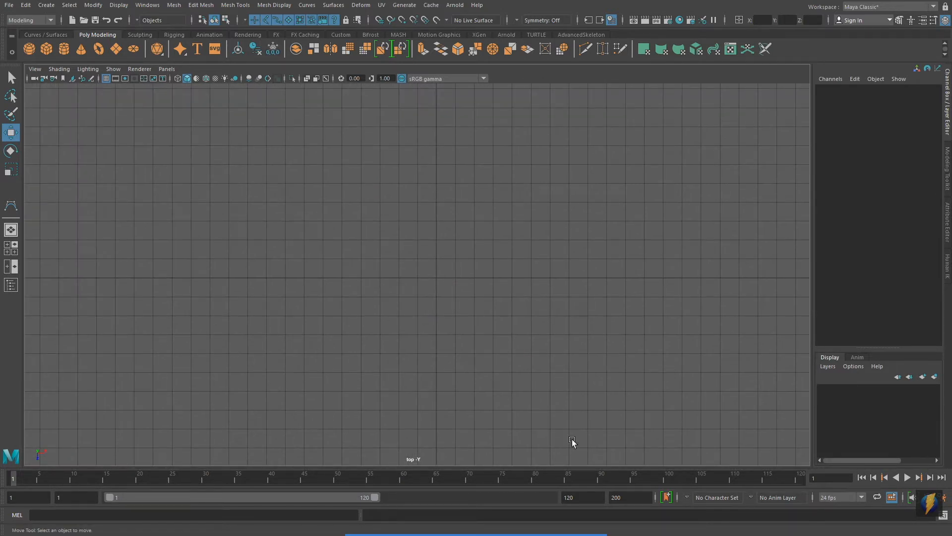
click(514, 515)
drag(229, 342, 52, 19)
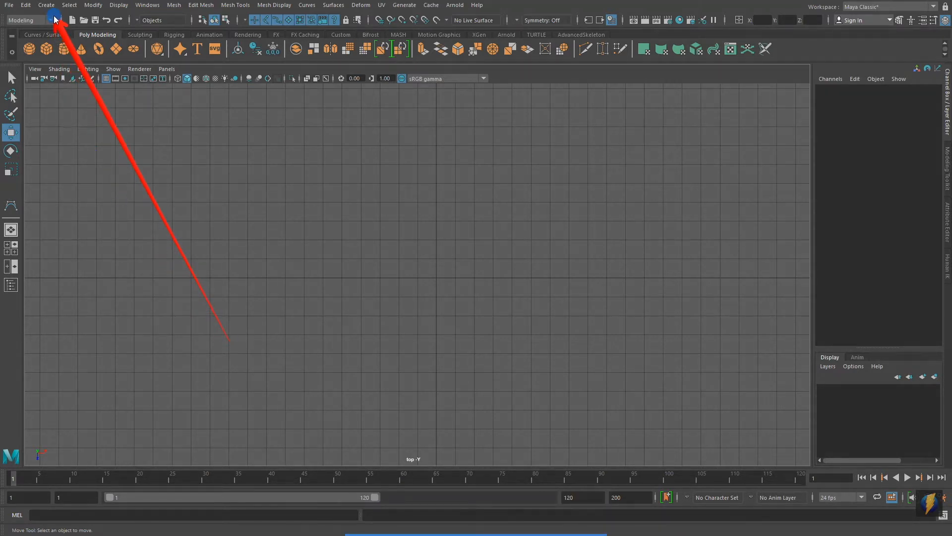
Create a 3D Type object and show it at an angle in the perspective view.
click(52, 7)
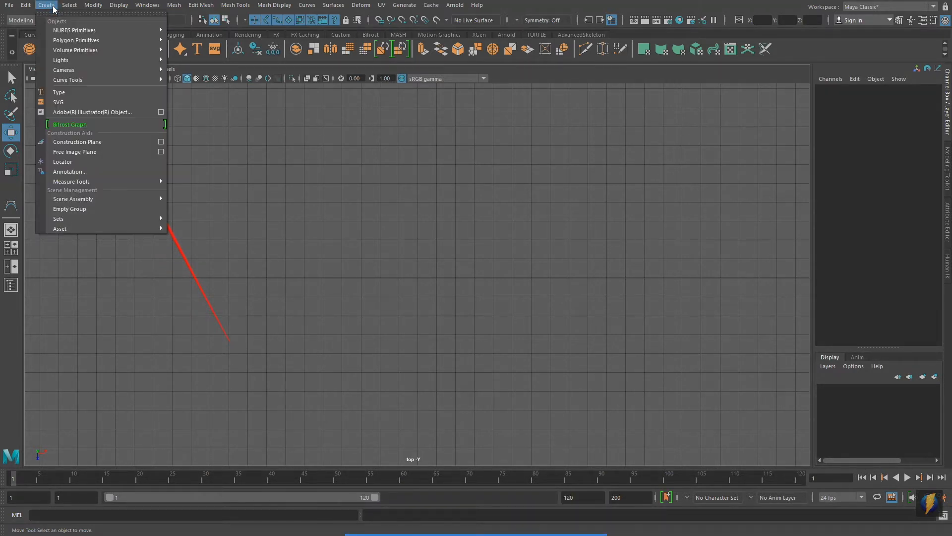
click(64, 94)
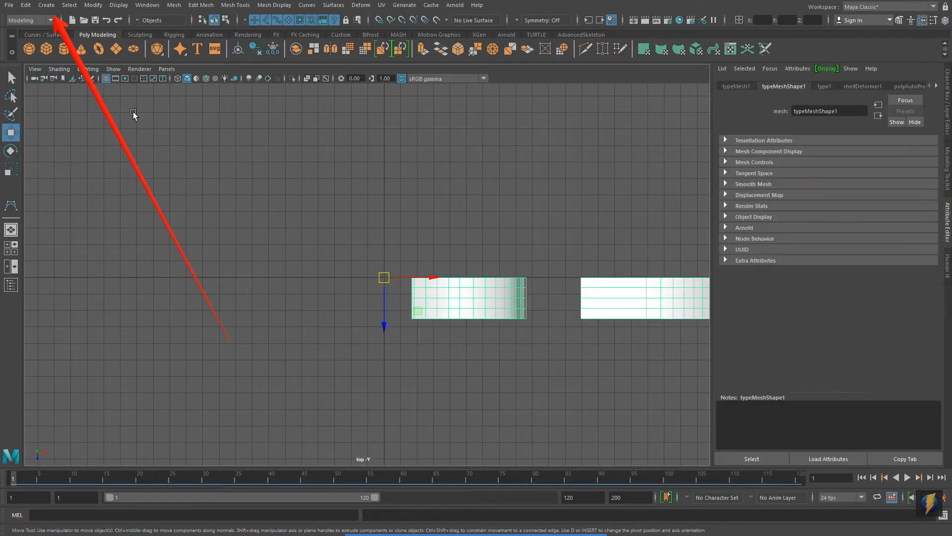
key(space)
key(space)
alt+drag(322, 342, 469, 294)
alt+middle_drag(469, 295, 143, 355)
alt+right_drag(396, 327, 434, 297)
alt+middle_drag(300, 285, 240, 286)
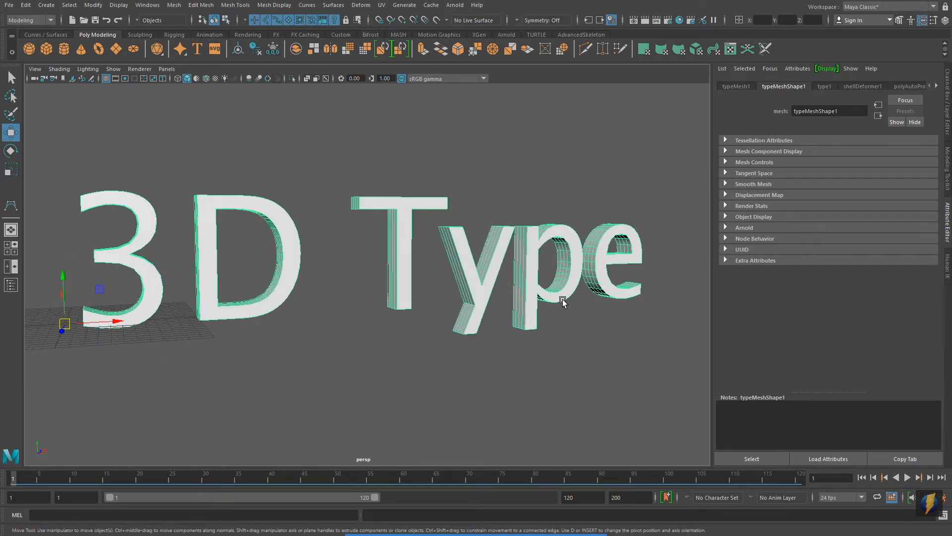
alt+drag(558, 296, 620, 273)
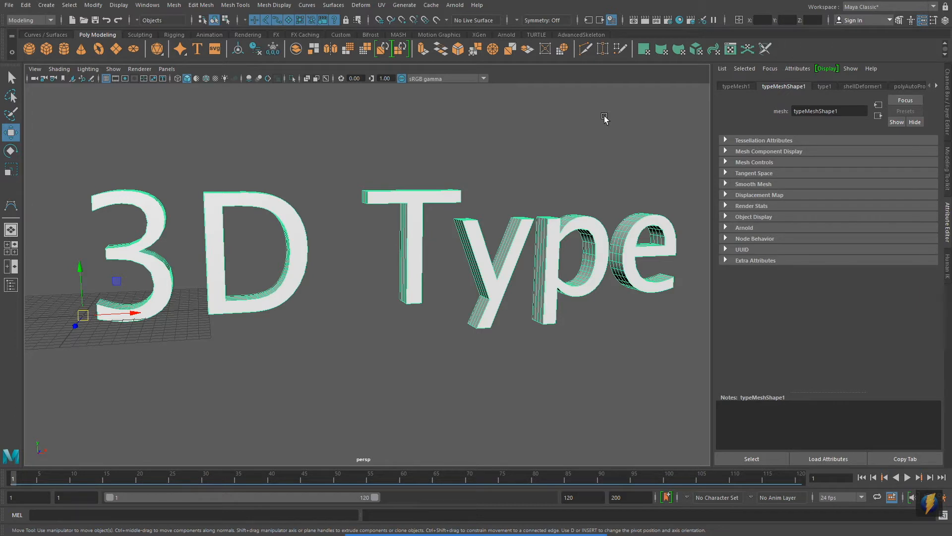
Replace the type object's text with "Neon Sign" and frame the whole wording in view.
click(735, 87)
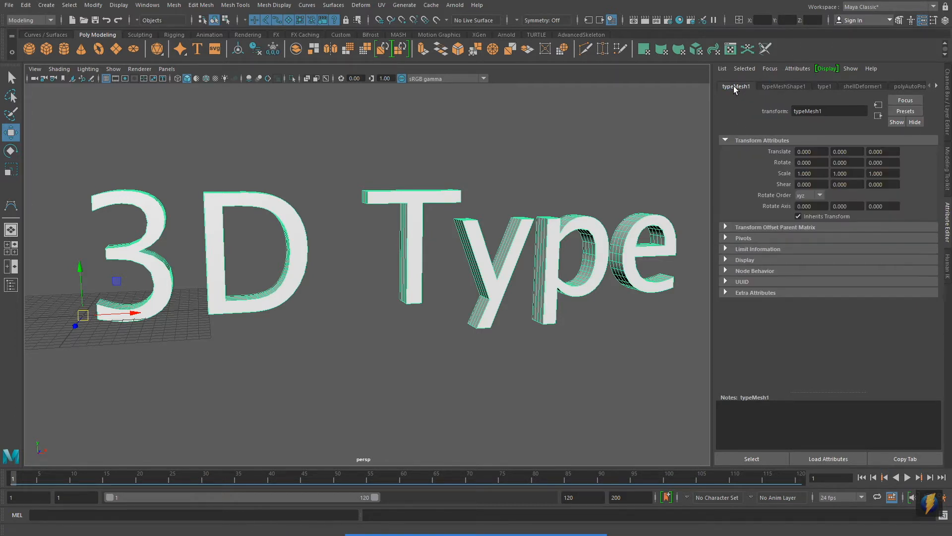
click(824, 86)
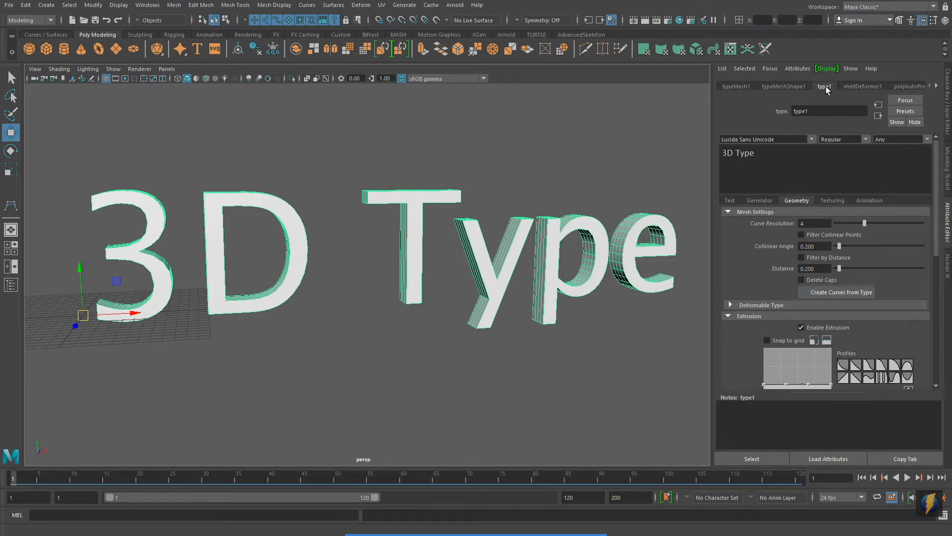
click(770, 152)
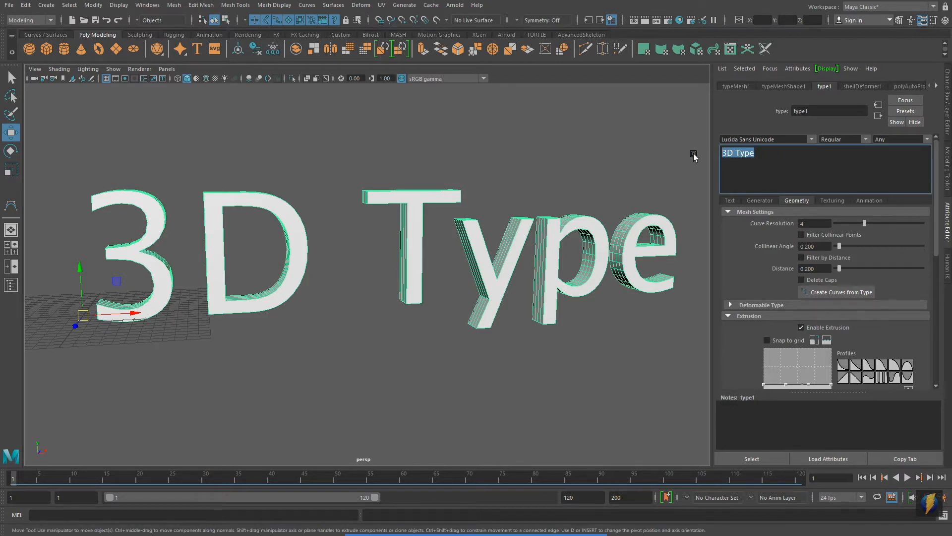
text(Neon)
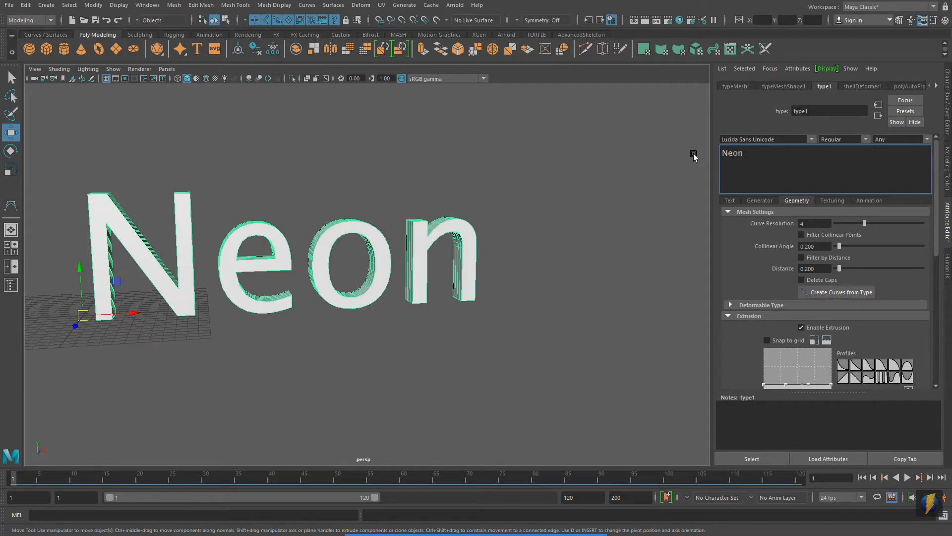
text( Sign)
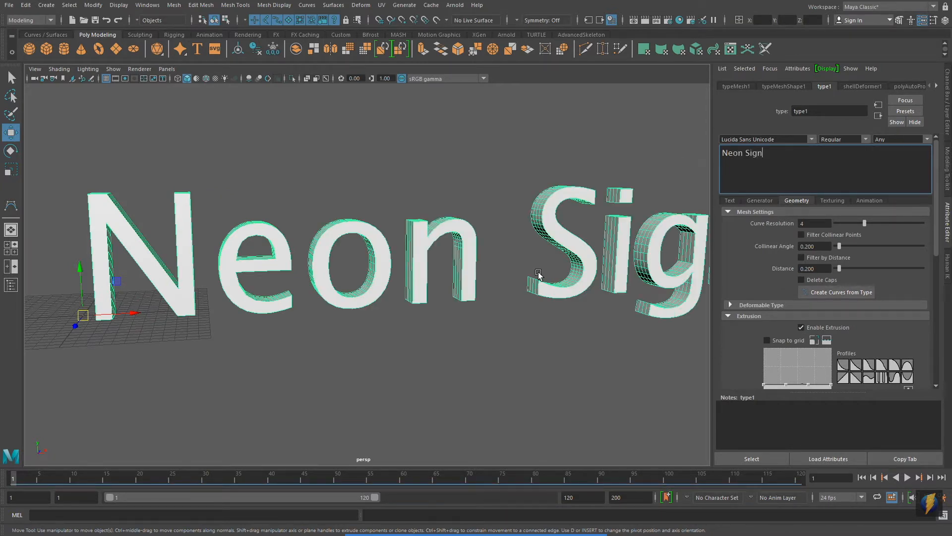
scroll(467, 260, down, 5)
mouse_move(494, 220)
alt+mouse_down()
mouse_move(382, 219)
mouse_move(498, 218)
alt+mouse_up()
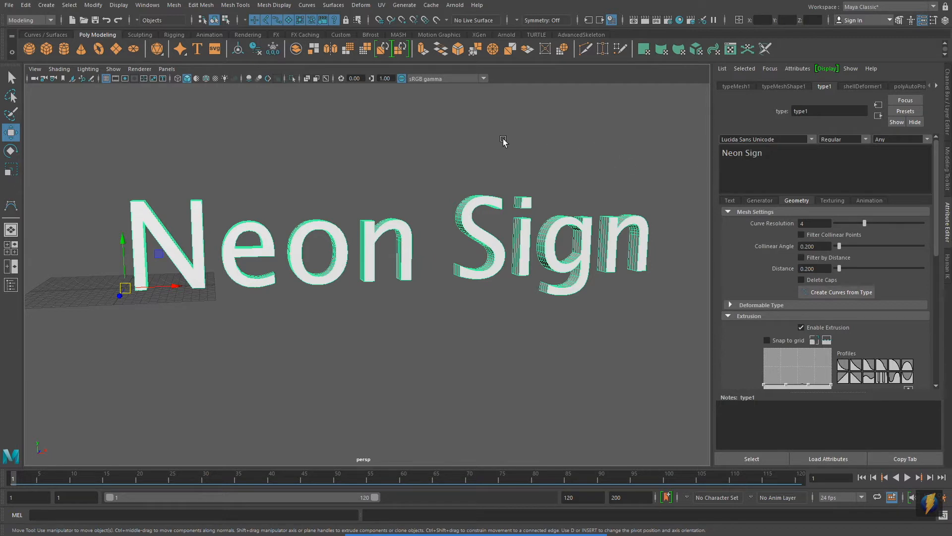
mouse_move(509, 531)
click(512, 515)
drag(546, 161, 718, 139)
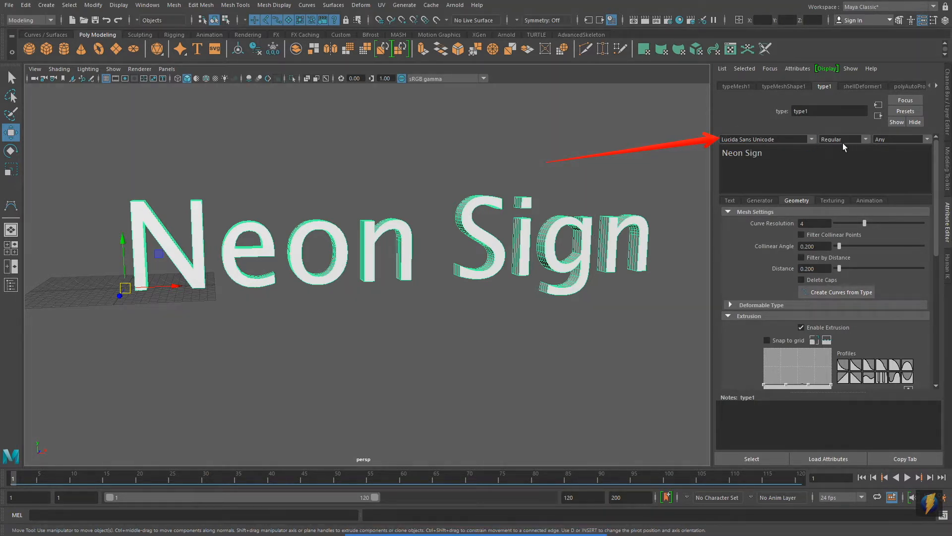
Try the Magneto font on the "Neon Sign" text.
click(811, 139)
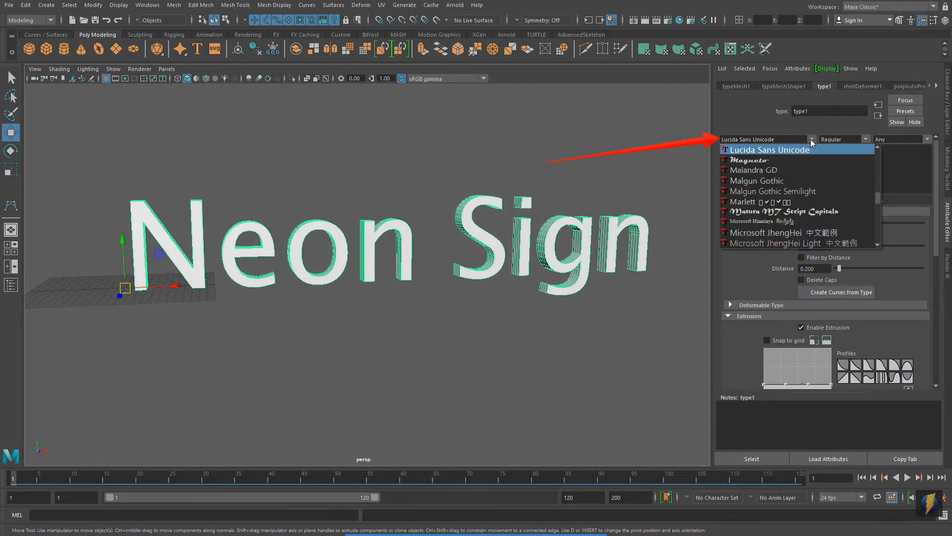
click(782, 159)
alt+middle_drag(559, 294, 458, 281)
alt+right_drag(541, 292, 466, 290)
Try the Matura MT Script Capitals font on the "Neon Sign" text.
click(812, 139)
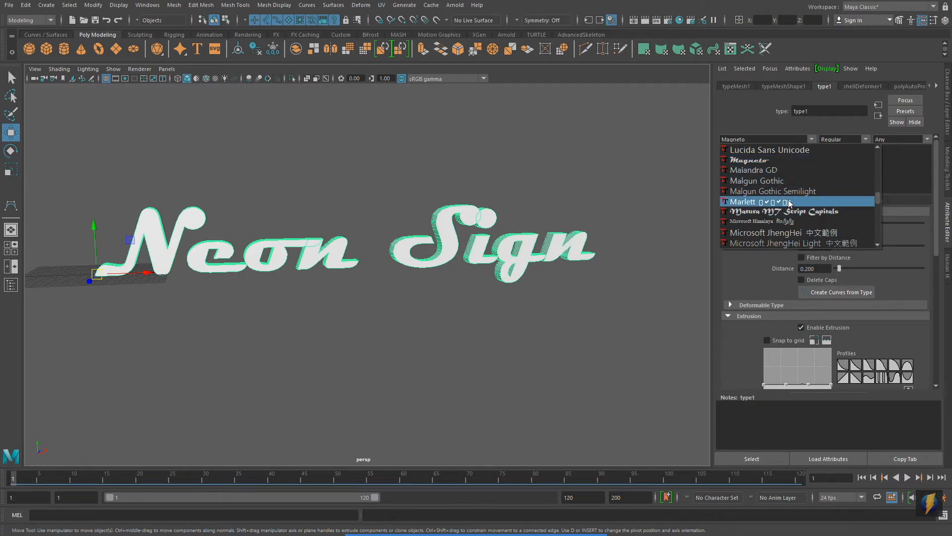
click(787, 211)
alt+drag(551, 262, 538, 256)
Try the Mistral font on the "Neon Sign" text and view the letters from an angle.
click(813, 141)
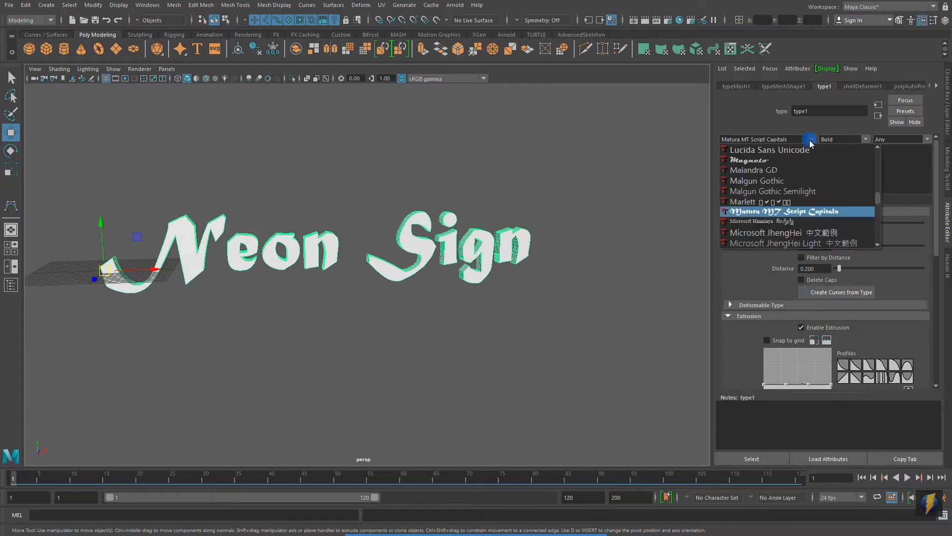
scroll(803, 202, down, 3)
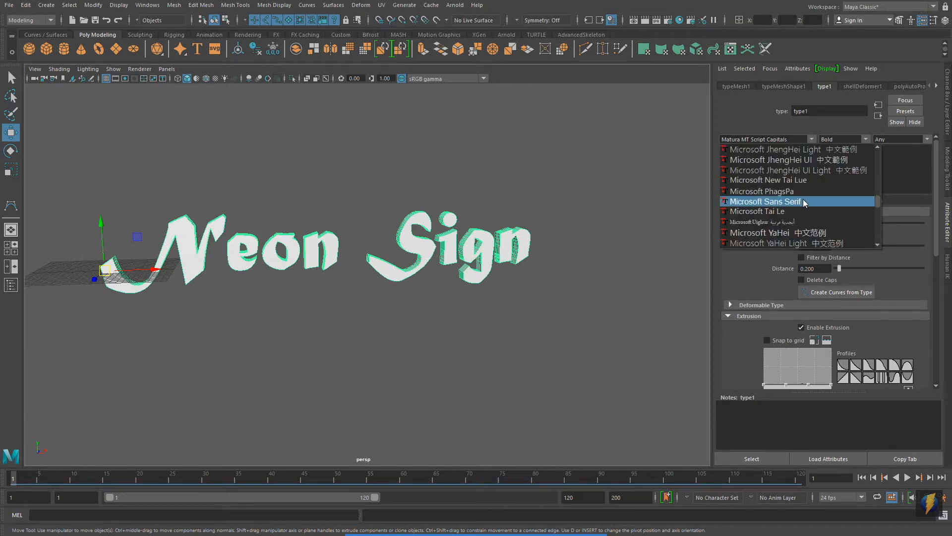
scroll(803, 204, down, 3)
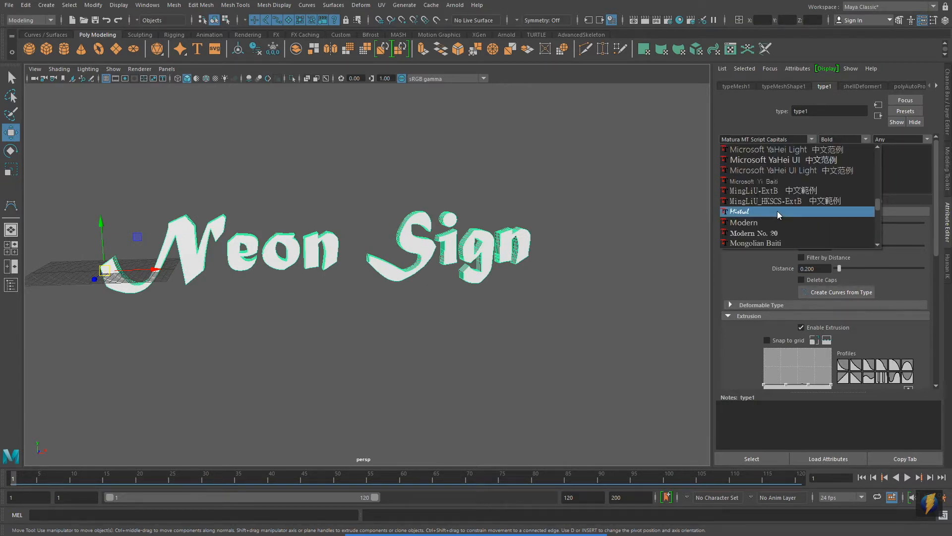
click(777, 210)
alt+middle_drag(431, 260, 568, 251)
alt+right_drag(356, 299, 505, 300)
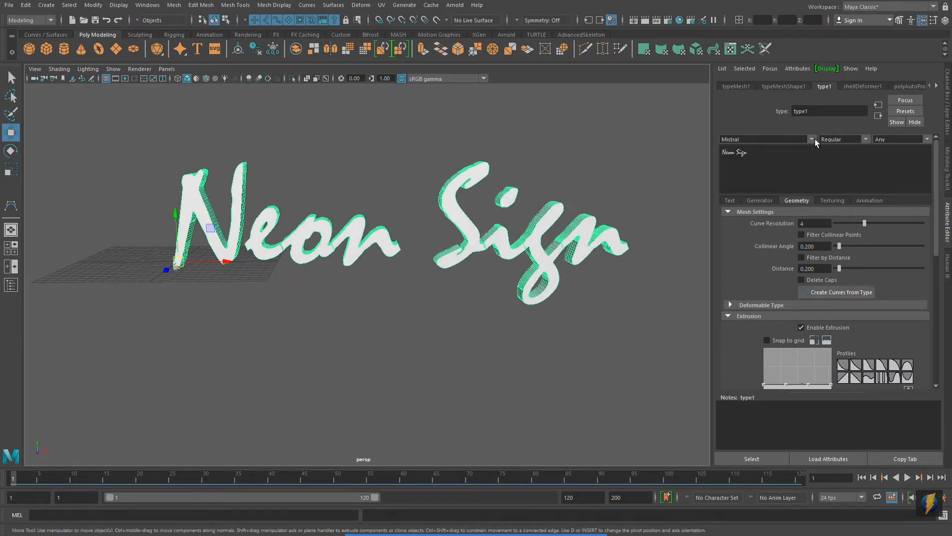
Set the font of the "Neon Sign" text to Palace Script MT and view the letters from an angle.
click(811, 140)
scroll(794, 206, down, 2)
scroll(793, 207, down, 4)
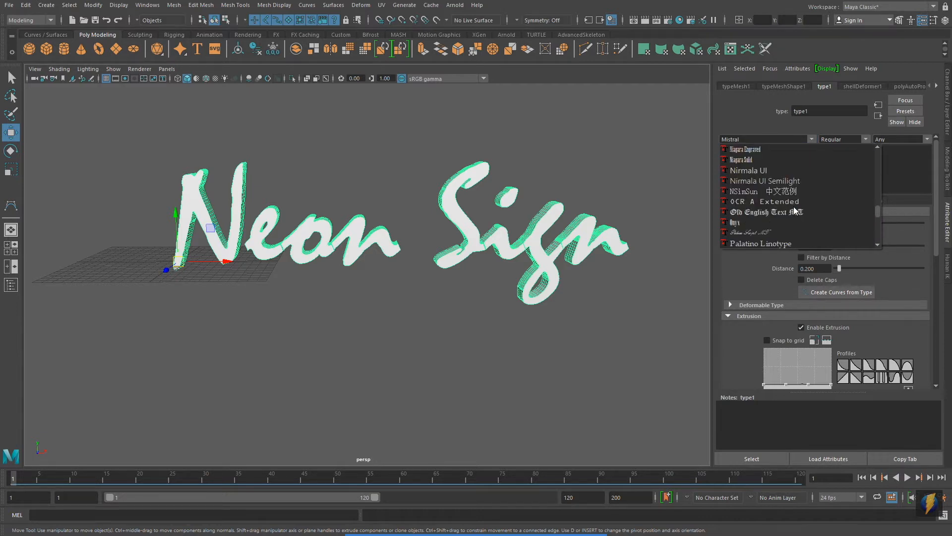
click(794, 232)
alt+right_drag(510, 189, 566, 197)
mouse_move(565, 198)
alt+mouse_down()
mouse_move(527, 196)
mouse_move(590, 197)
mouse_move(580, 197)
alt+mouse_up()
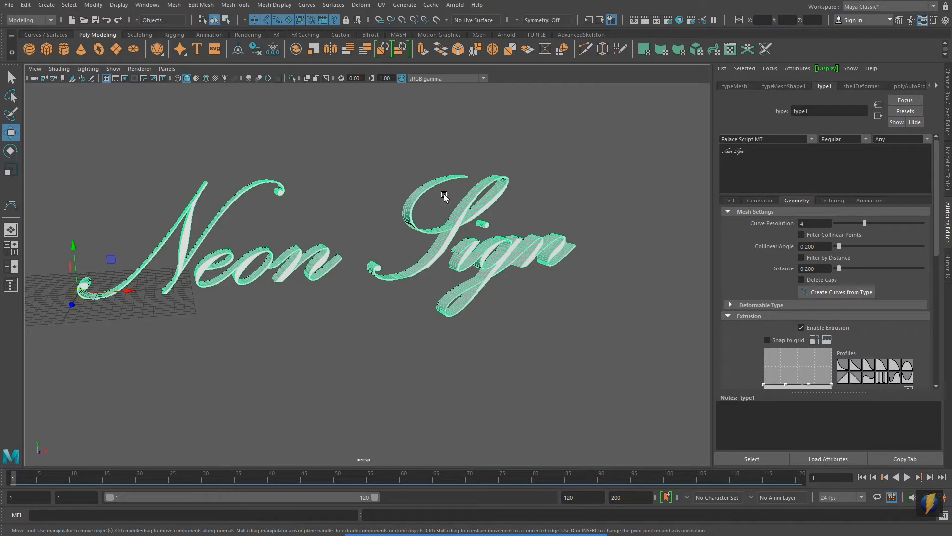
alt+middle_drag(445, 195, 502, 206)
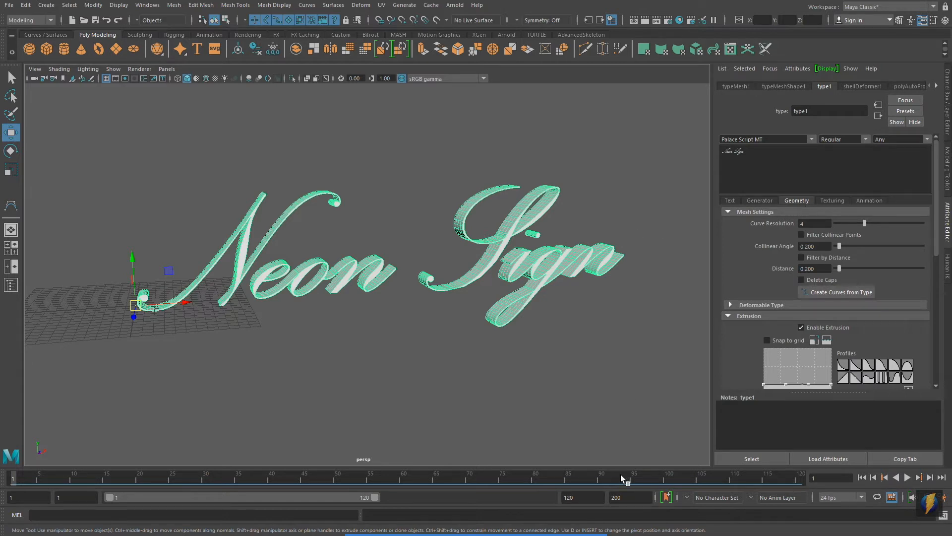
Create curves from the "Neon Sign" type and delete the original extruded text mesh.
mouse_move(509, 527)
click(510, 527)
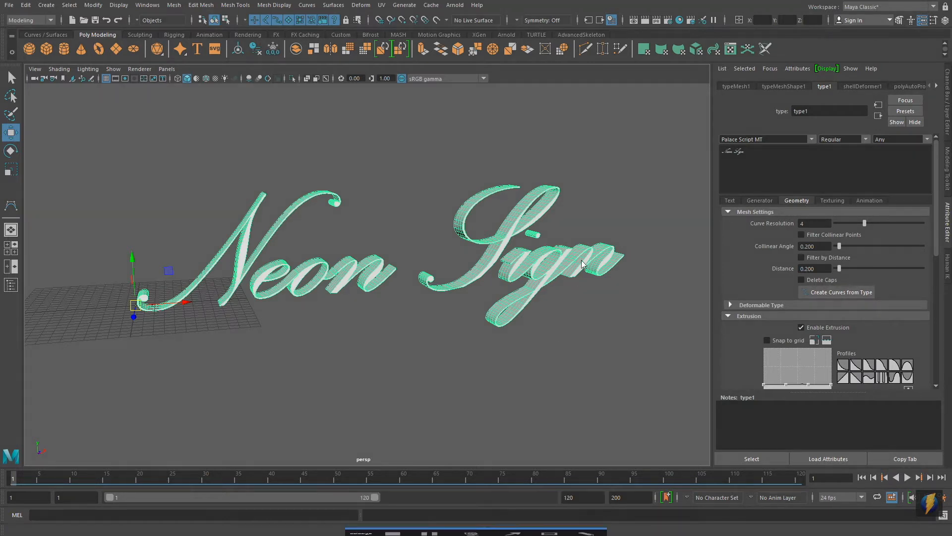
drag(546, 128, 798, 287)
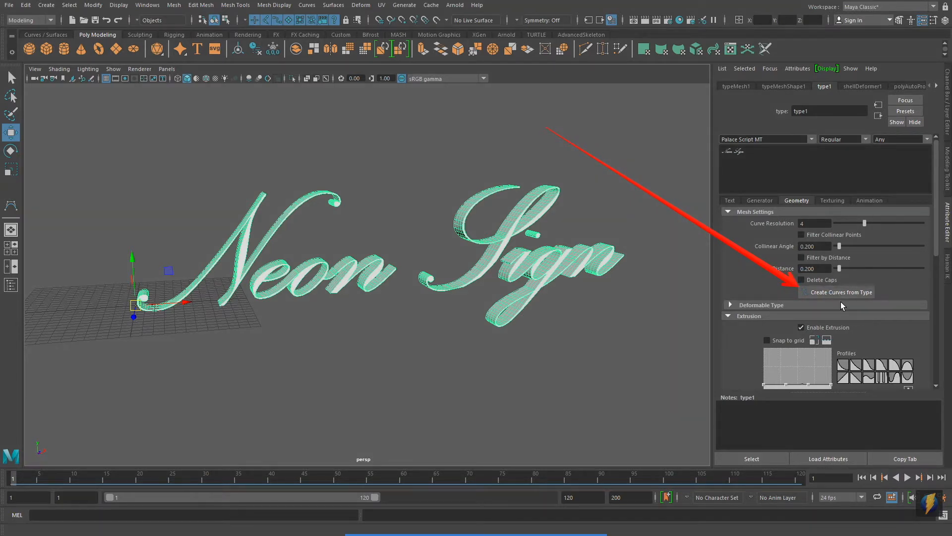
click(827, 292)
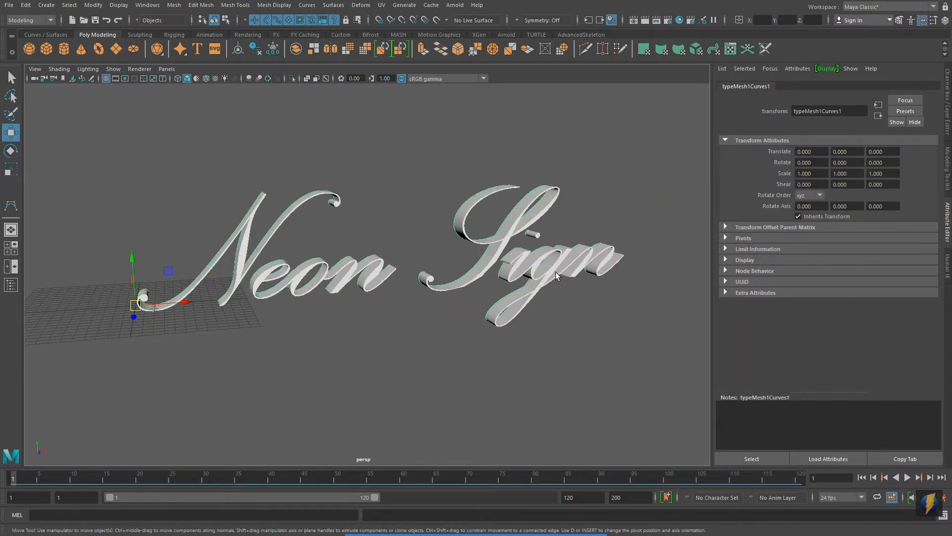
click(584, 236)
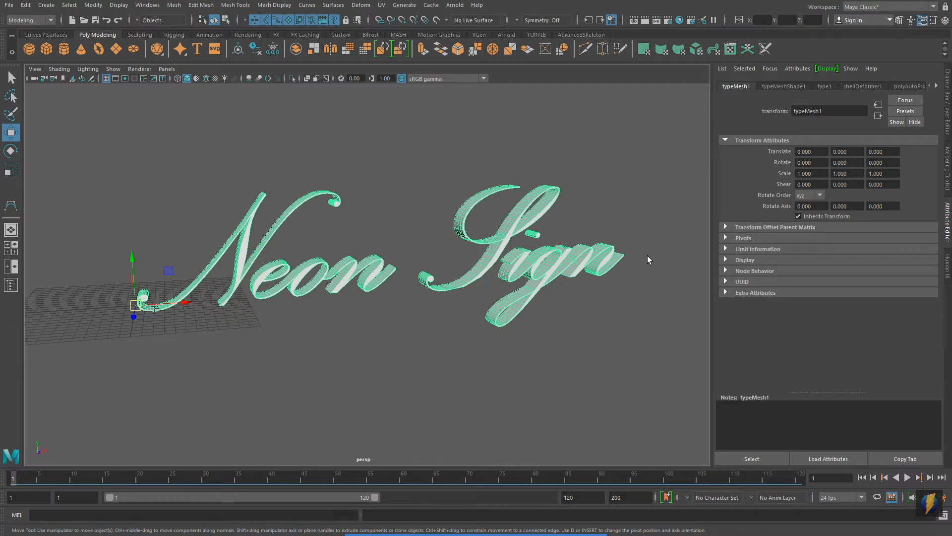
key(Delete)
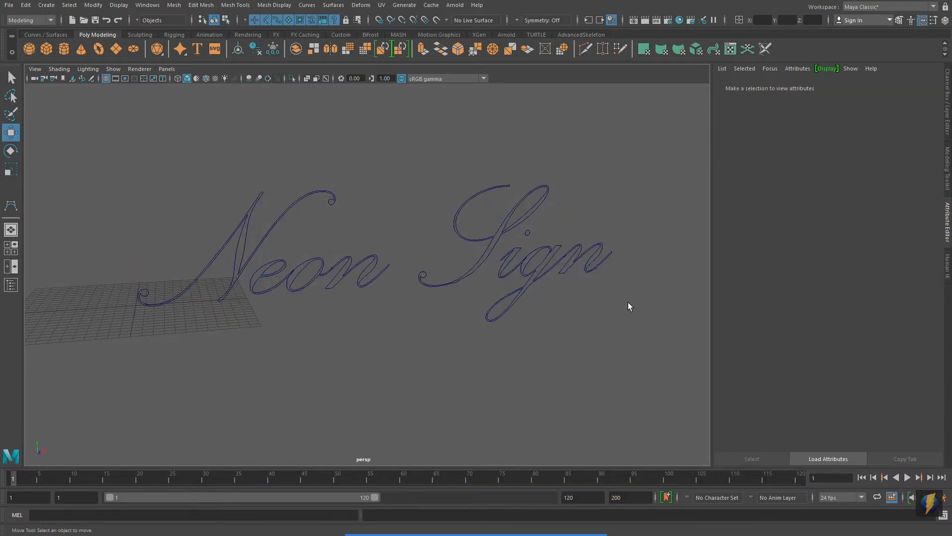
Display the control vertices of the capital N's outline curve and return the curve to object mode.
alt+drag(583, 266, 546, 262)
alt+drag(641, 273, 374, 247)
alt+right_drag(374, 248, 495, 287)
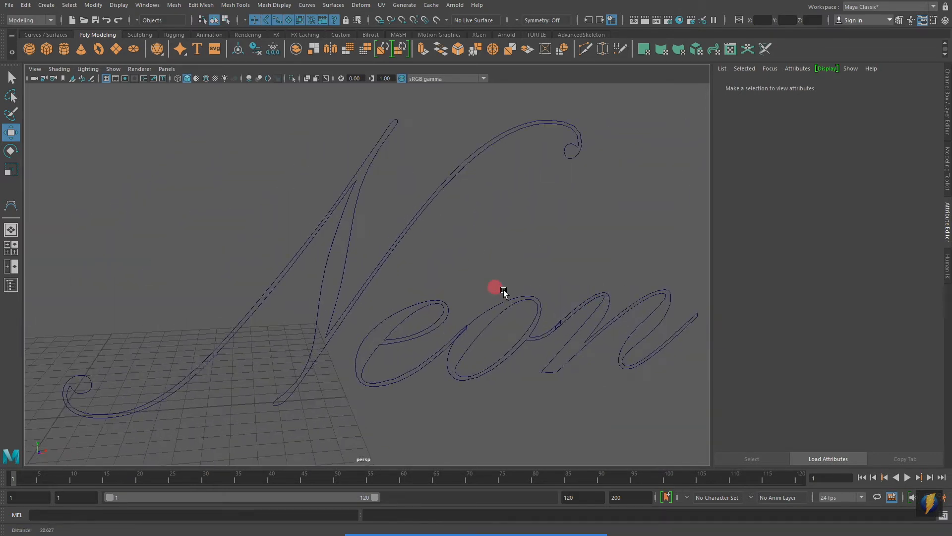
click(357, 212)
alt+drag(485, 234, 455, 212)
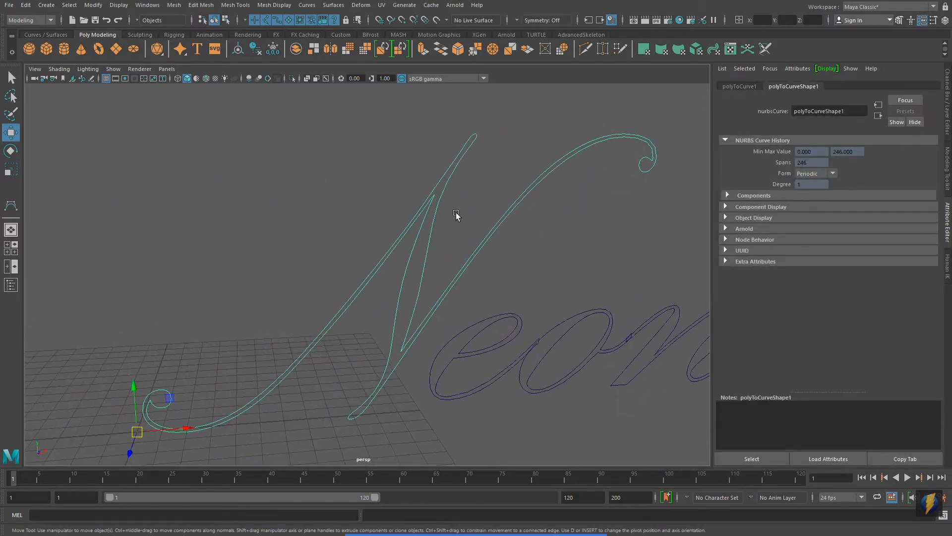
right_click(432, 194)
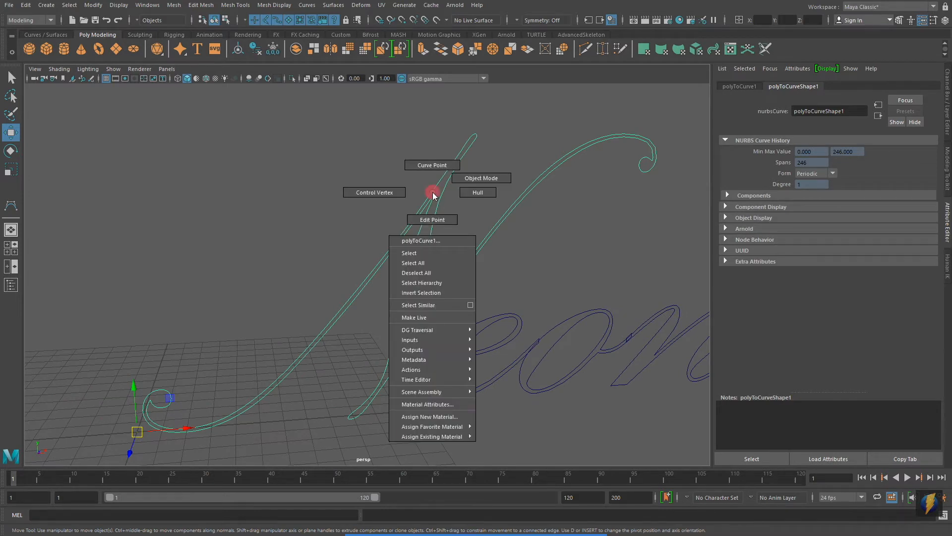
click(367, 192)
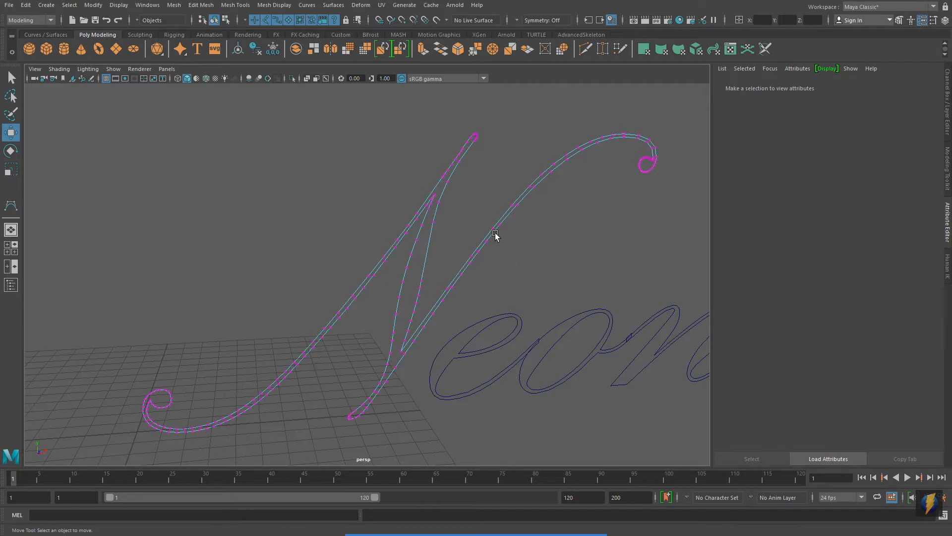
right_click(498, 230)
right_drag(516, 218, 518, 218)
Attach the Paint Effects brush to the capital N's outline curve.
scroll(570, 299, down, 4)
alt+middle_drag(593, 285, 416, 277)
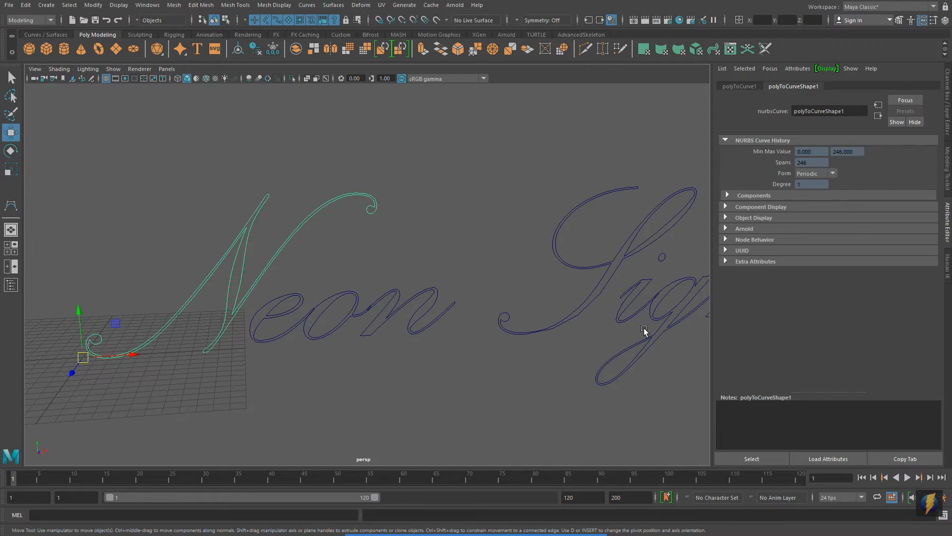
alt+middle_drag(228, 194, 153, 163)
alt+right_drag(473, 203, 296, 195)
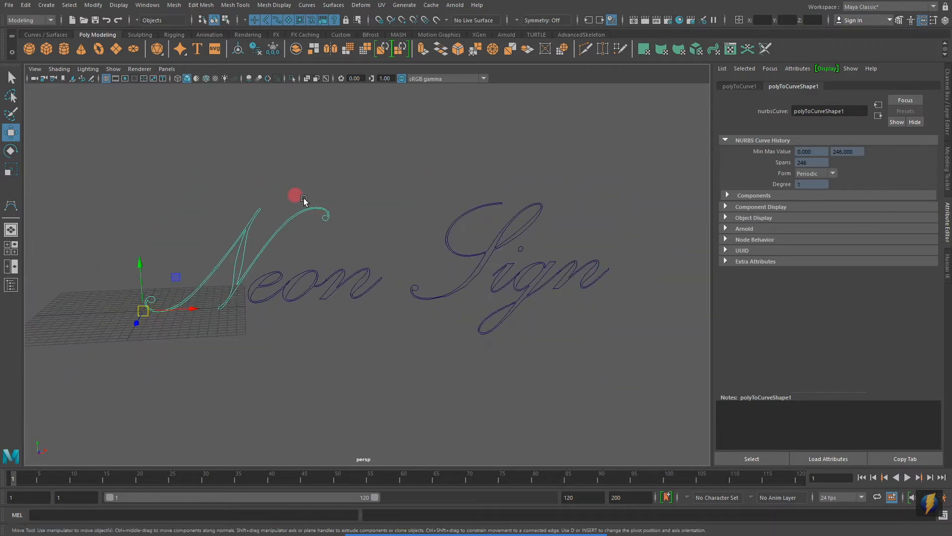
alt+middle_drag(251, 213, 387, 197)
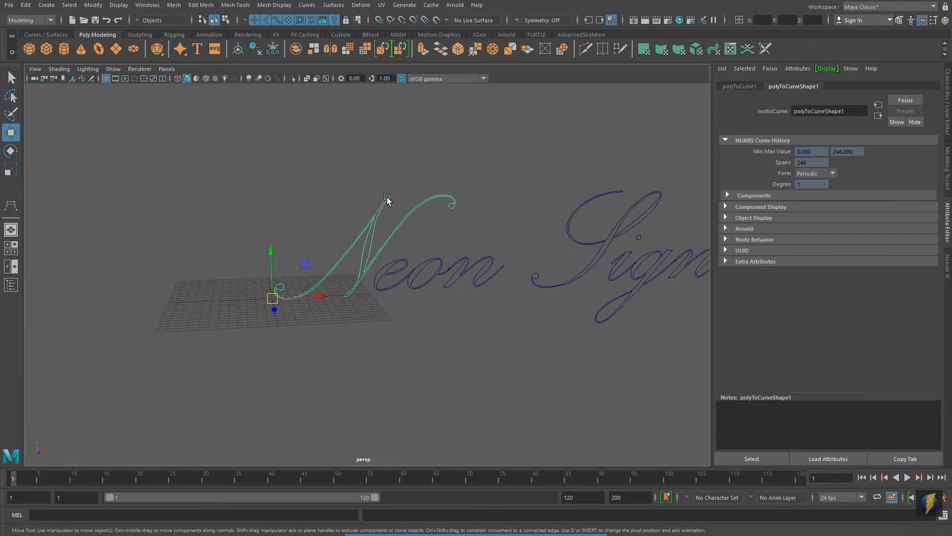
alt+right_drag(344, 237, 538, 239)
alt+middle_drag(364, 202, 392, 224)
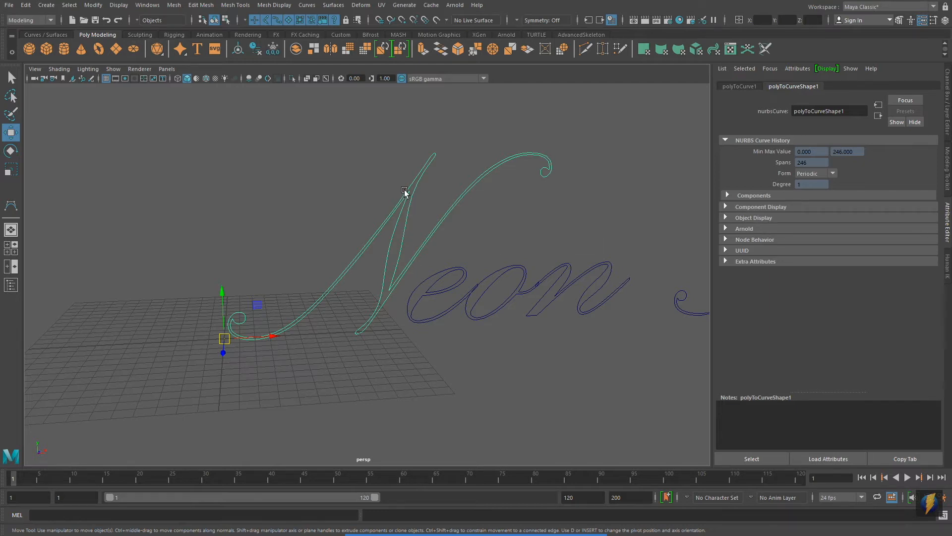
alt+right_drag(257, 310, 403, 310)
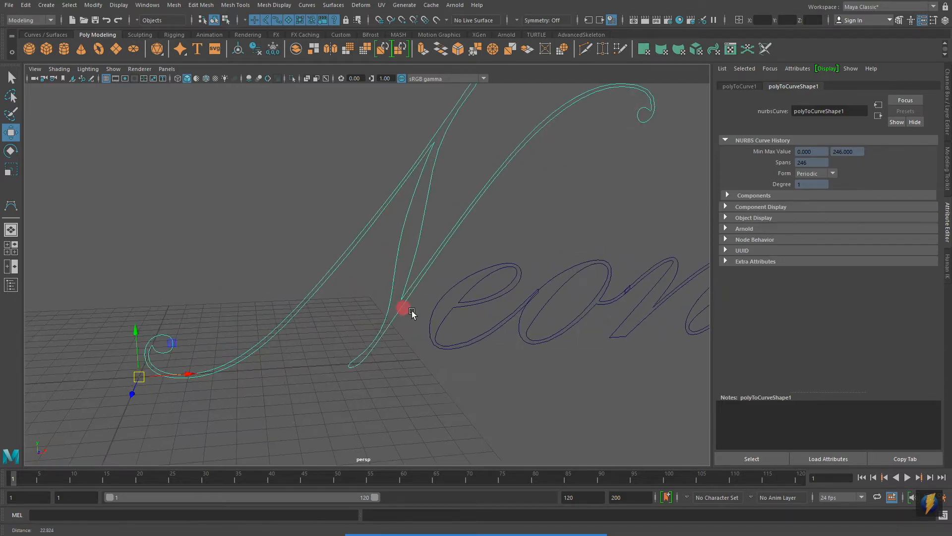
alt+middle_drag(491, 281, 427, 315)
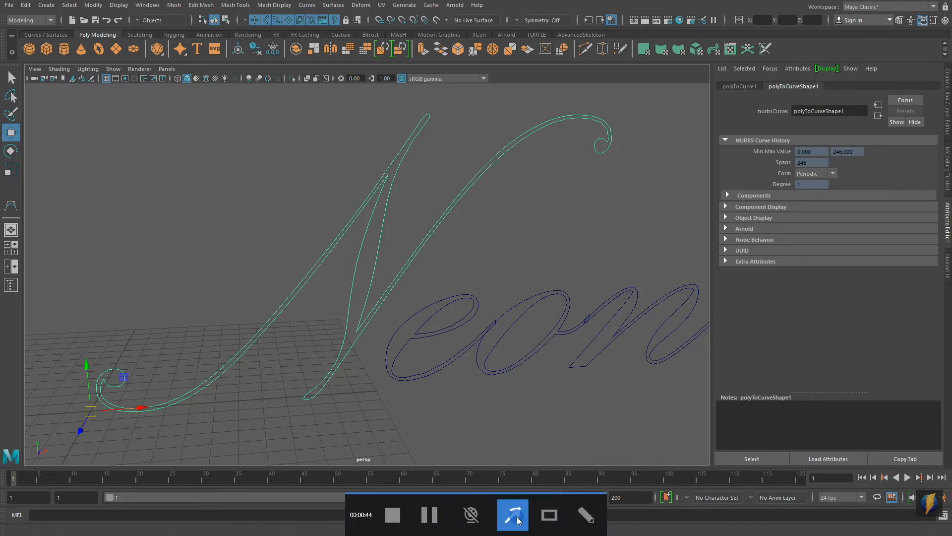
click(404, 5)
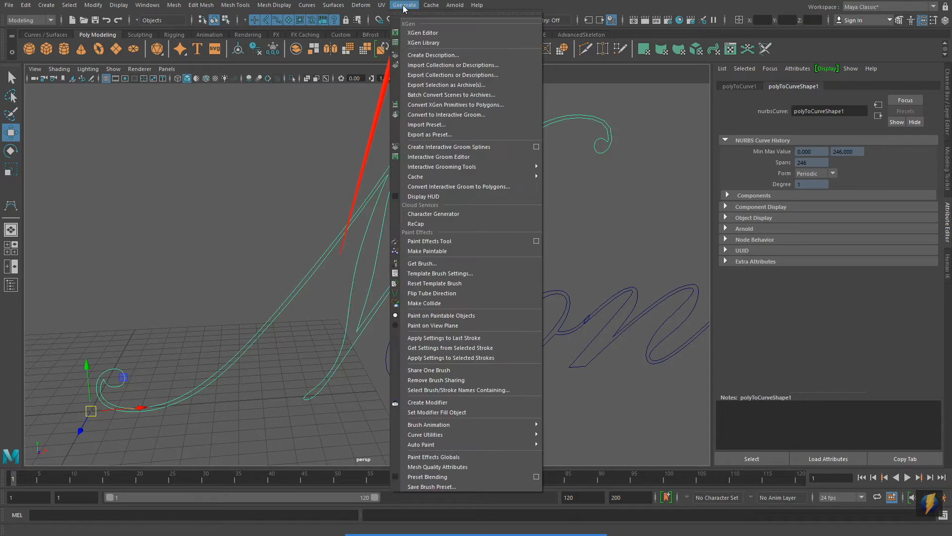
mouse_move(417, 435)
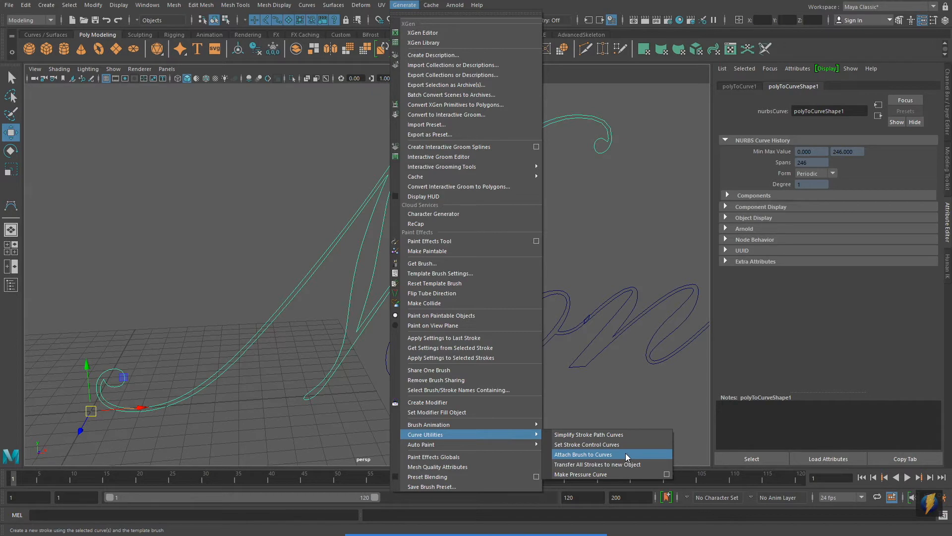
click(583, 455)
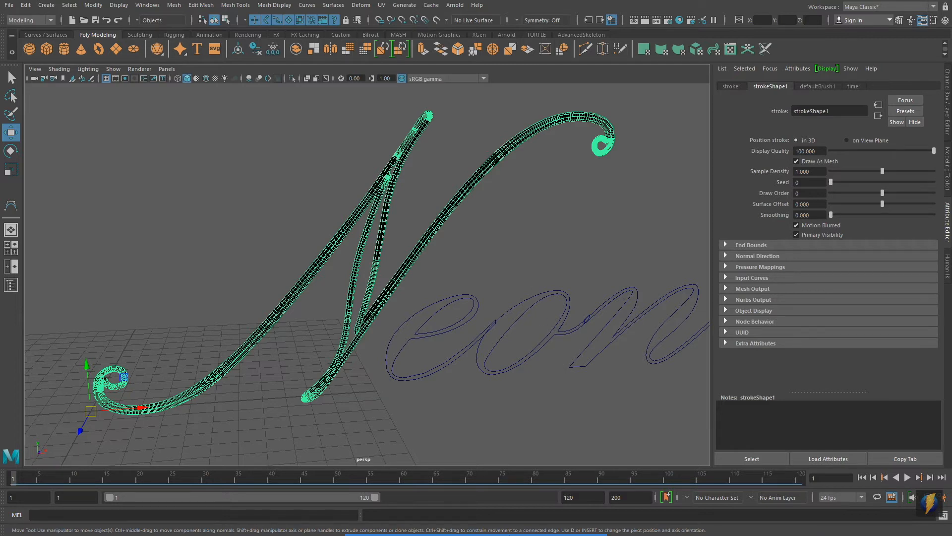
Set the Brush Width of the capital N's brush stroke to 0.048.
click(513, 516)
drag(617, 232, 796, 100)
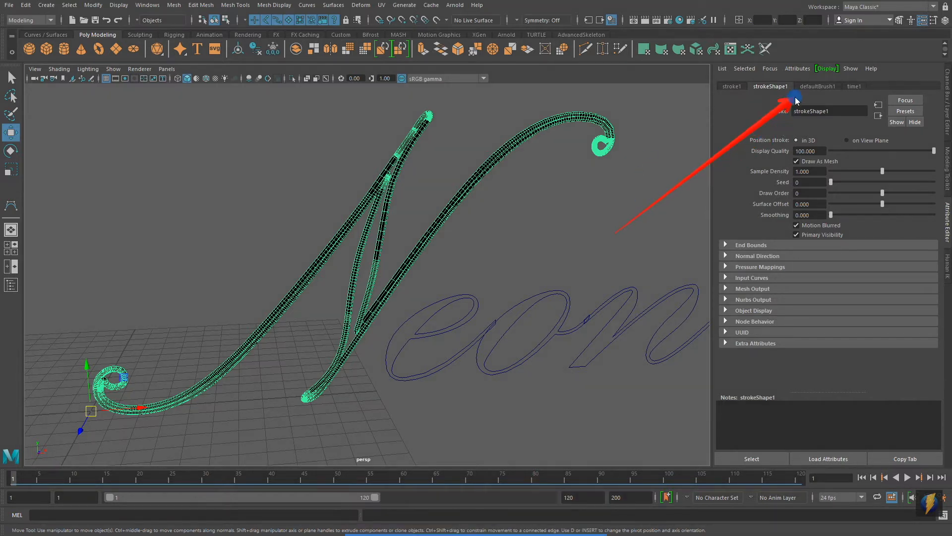
click(809, 86)
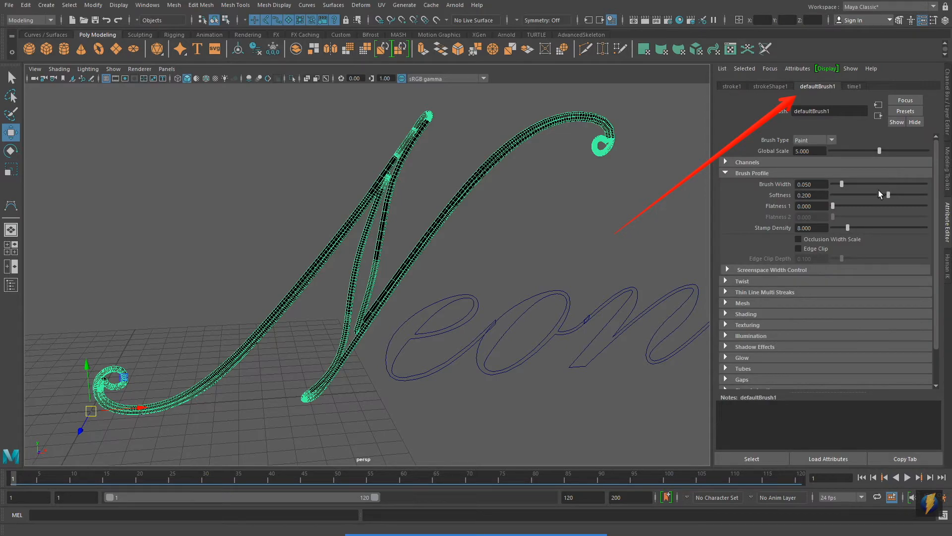
mouse_move(841, 184)
mouse_down()
mouse_move(878, 181)
mouse_move(838, 184)
mouse_up()
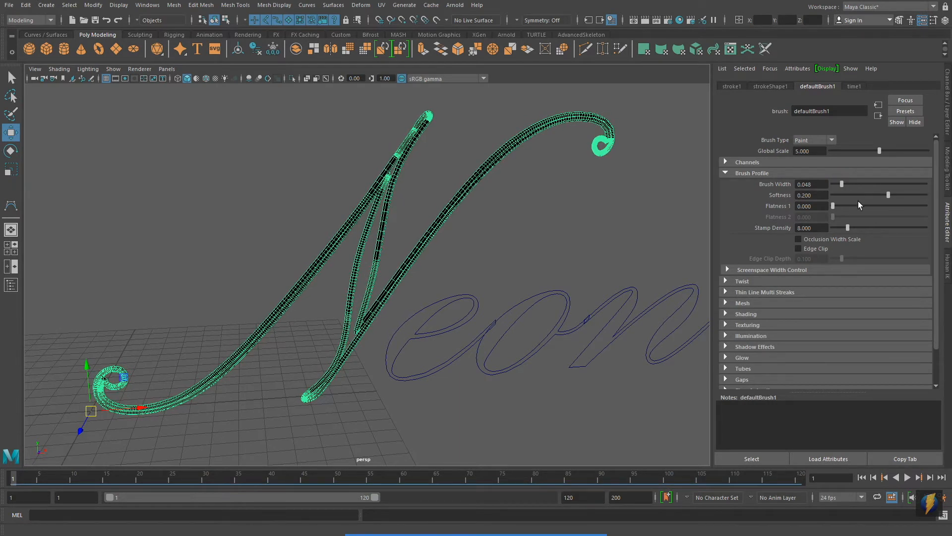
Set the Sample Density of the capital N's stroke to 1.010.
click(767, 85)
alt+right_drag(340, 245, 421, 249)
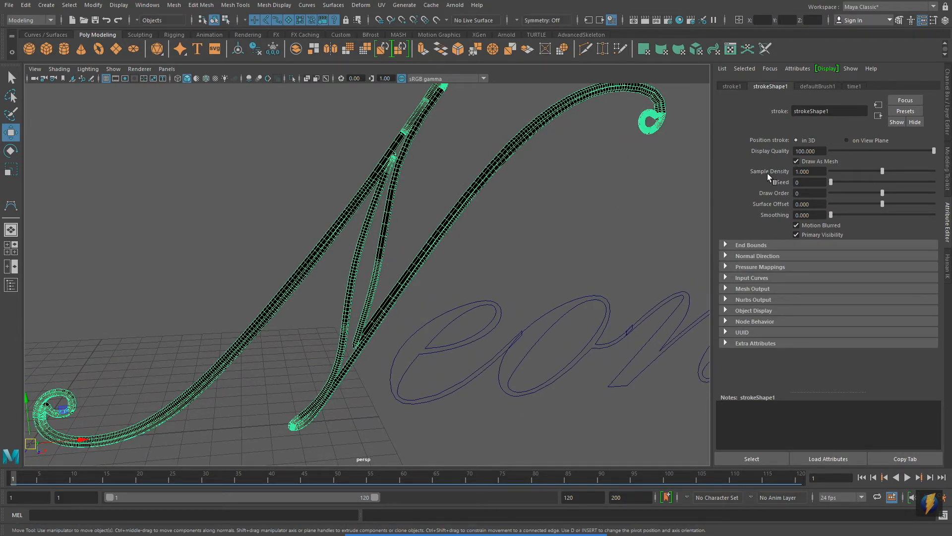
mouse_move(882, 172)
mouse_down()
mouse_move(831, 178)
mouse_move(941, 183)
mouse_move(882, 183)
mouse_up()
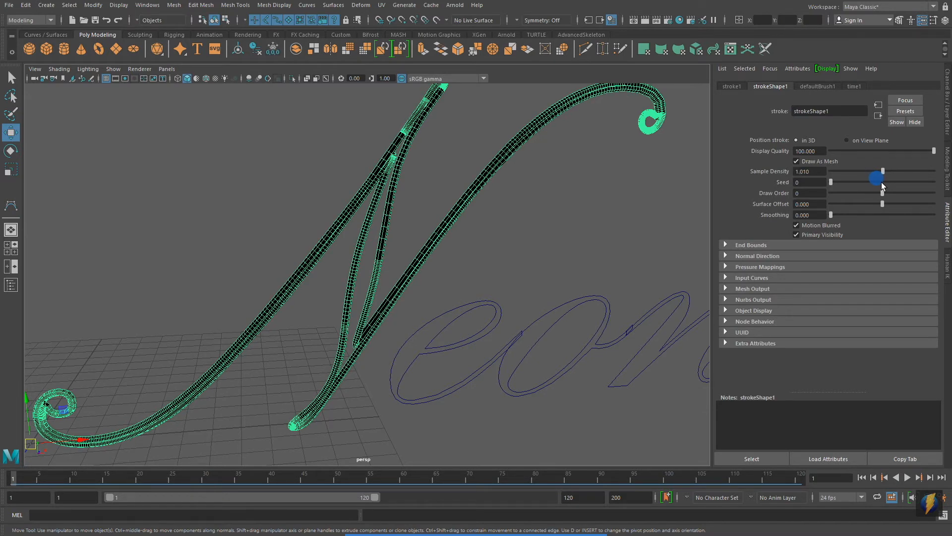
key(f)
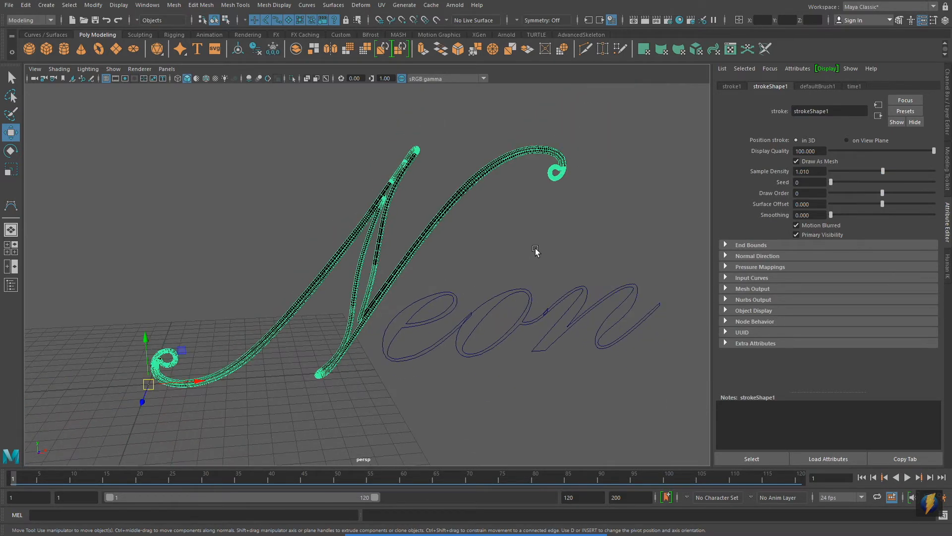
click(571, 239)
alt+middle_drag(572, 240, 469, 227)
alt+drag(570, 228, 525, 225)
alt+right_drag(582, 225, 404, 217)
alt+middle_drag(404, 217, 261, 206)
alt+right_drag(570, 236, 536, 233)
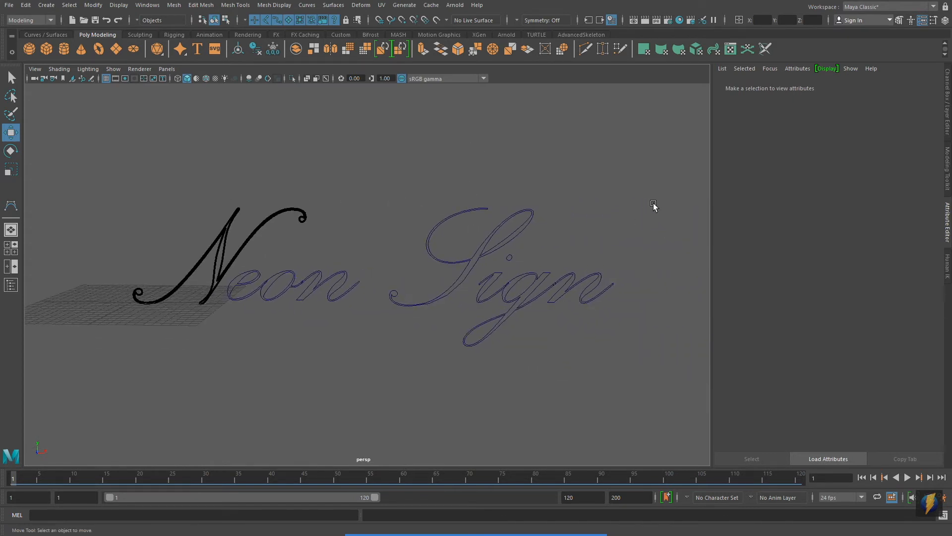
drag(231, 403, 658, 285)
alt+right_drag(300, 313, 379, 283)
alt+middle_drag(380, 282, 512, 263)
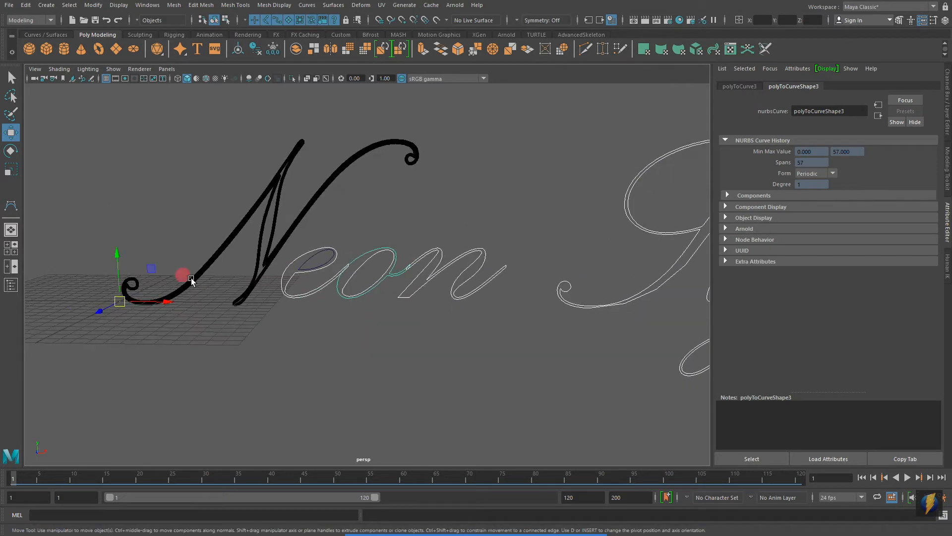
alt+right_drag(188, 278, 297, 248)
click(448, 174)
Select the outline curves of the letters e, o and n one at a time to check how they are separated.
click(248, 234)
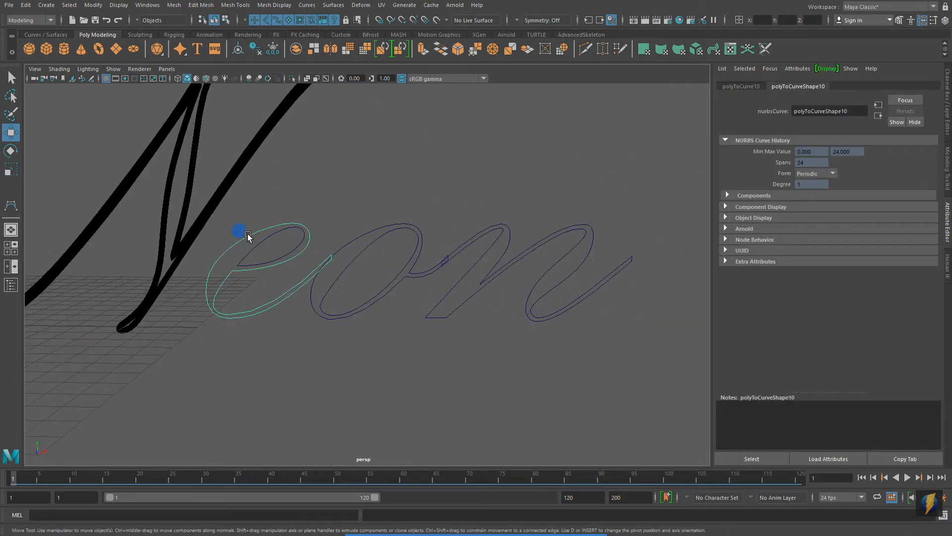
click(359, 234)
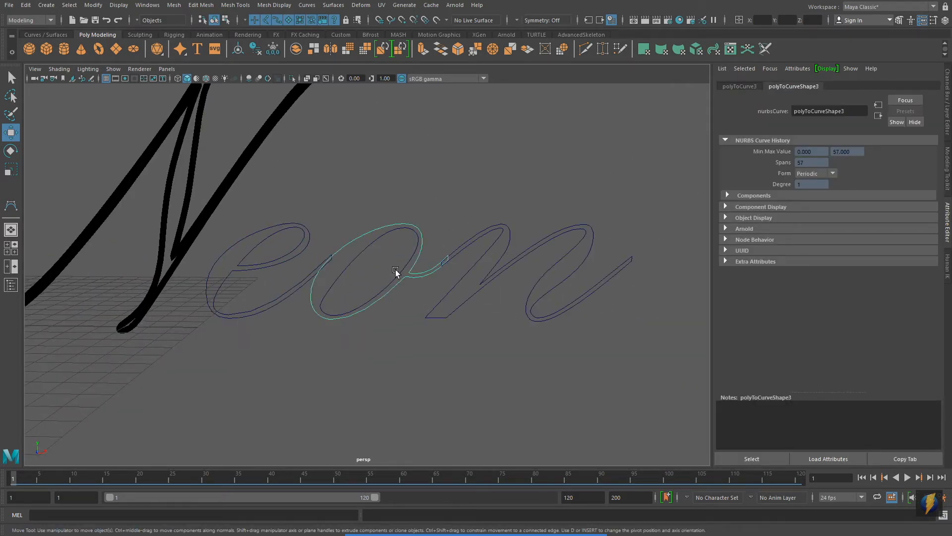
click(533, 285)
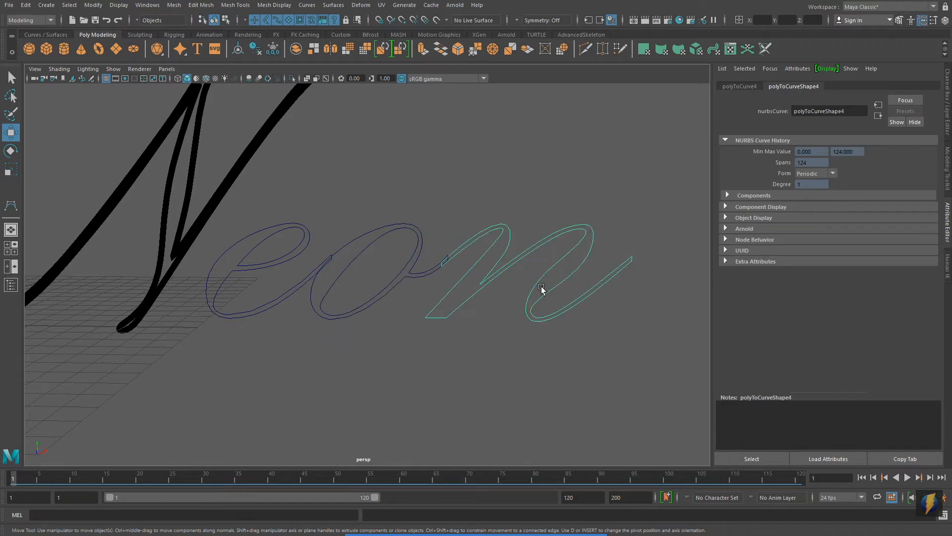
scroll(611, 291, down, 5)
drag(626, 232, 325, 396)
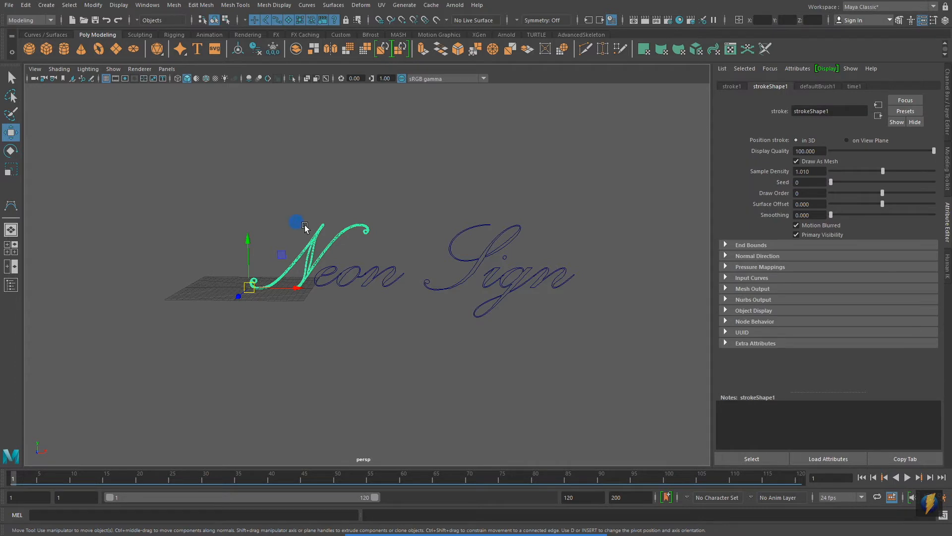
click(435, 255)
Select all the remaining letter curves in "Neon Sign" without the N and attach the Paint Effects brush to them.
scroll(340, 357, up, 5)
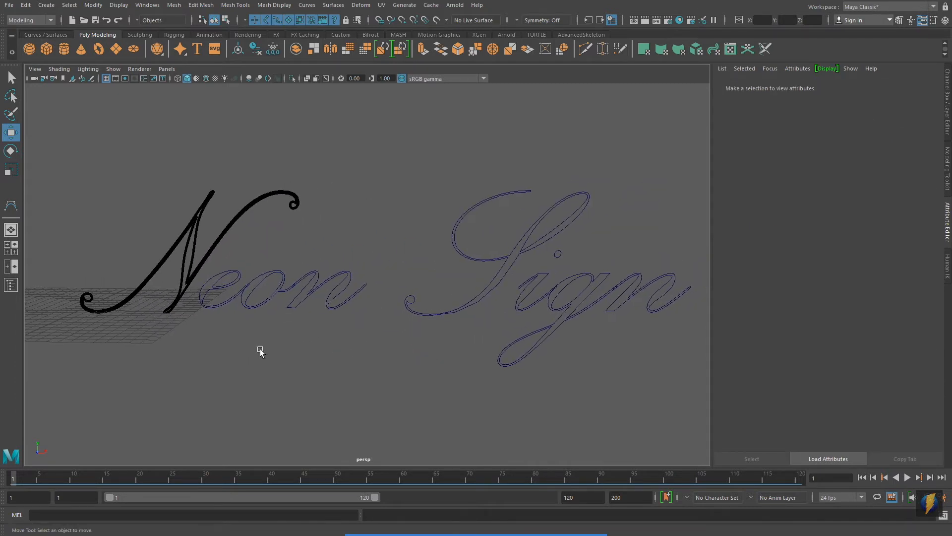
drag(233, 423, 748, 264)
alt+middle_drag(496, 335, 434, 366)
shift+click(497, 256)
shift+click(497, 287)
alt+right_drag(558, 321, 422, 340)
alt+middle_drag(422, 340, 467, 329)
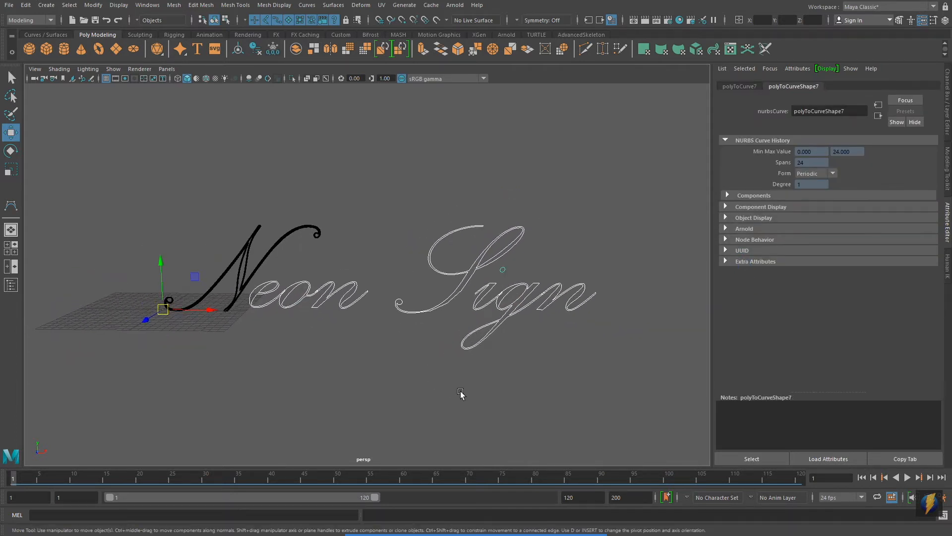
click(405, 6)
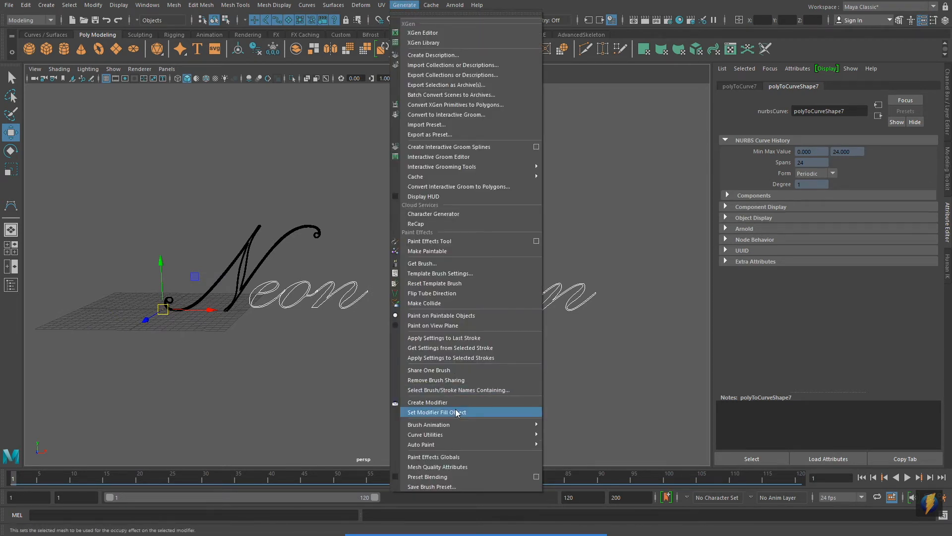
mouse_move(447, 434)
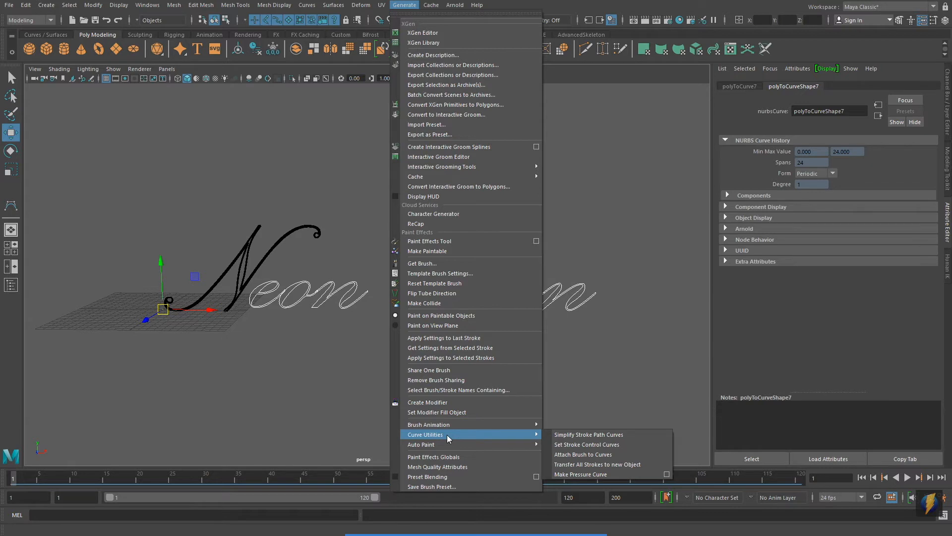
click(581, 455)
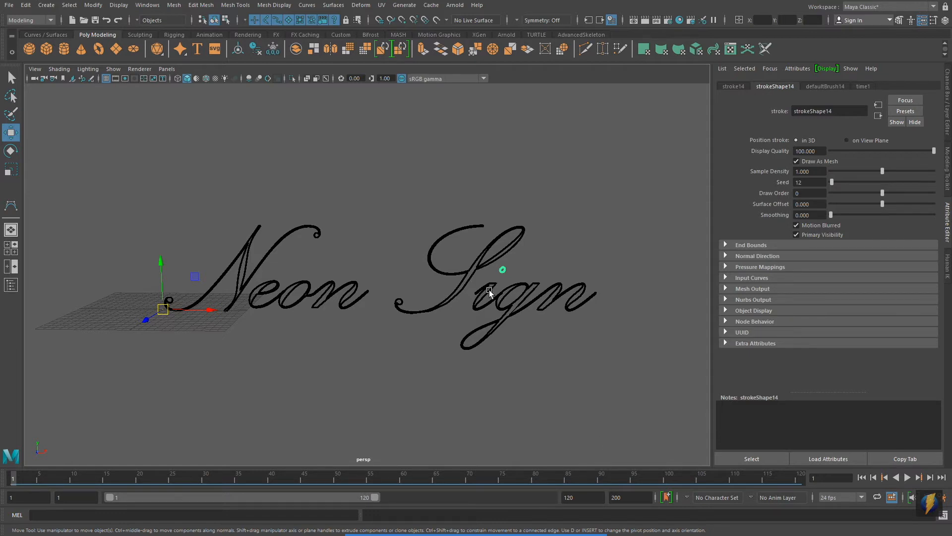
Examine the Paint Effects strokes around the letter g in "Sign" up close and select the stroke on its outer outline.
alt+middle_drag(580, 300, 477, 247)
alt+right_drag(347, 323, 621, 353)
alt+middle_drag(453, 312, 384, 341)
alt+right_drag(384, 341, 704, 316)
alt+middle_drag(481, 269, 430, 301)
alt+right_drag(431, 301, 691, 302)
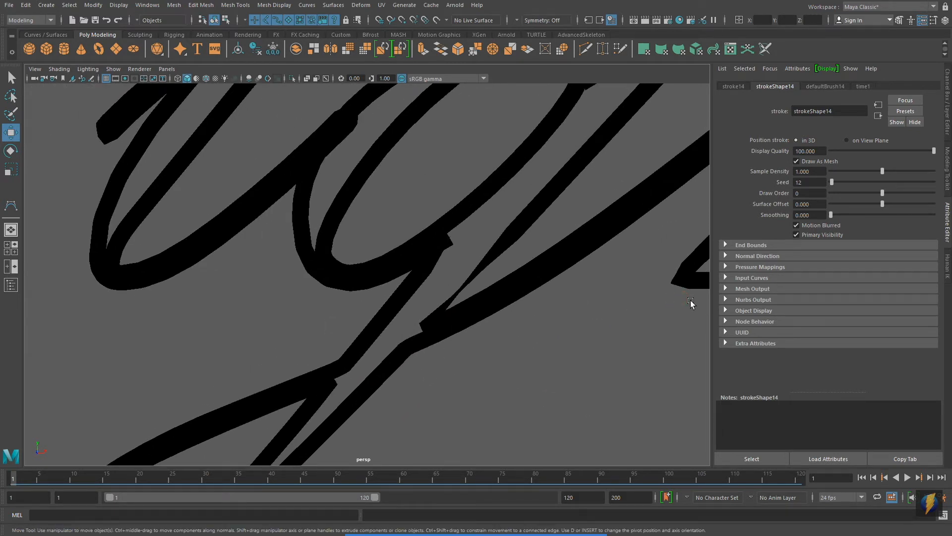
scroll(407, 319, down, 2)
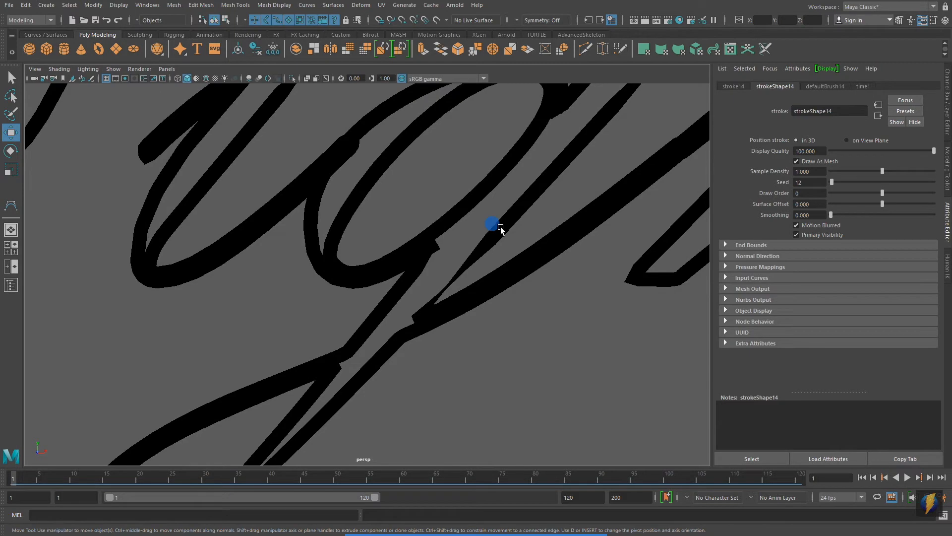
click(501, 229)
mouse_move(430, 283)
alt+right_down()
mouse_move(440, 287)
mouse_move(251, 291)
mouse_move(298, 281)
alt+right_up()
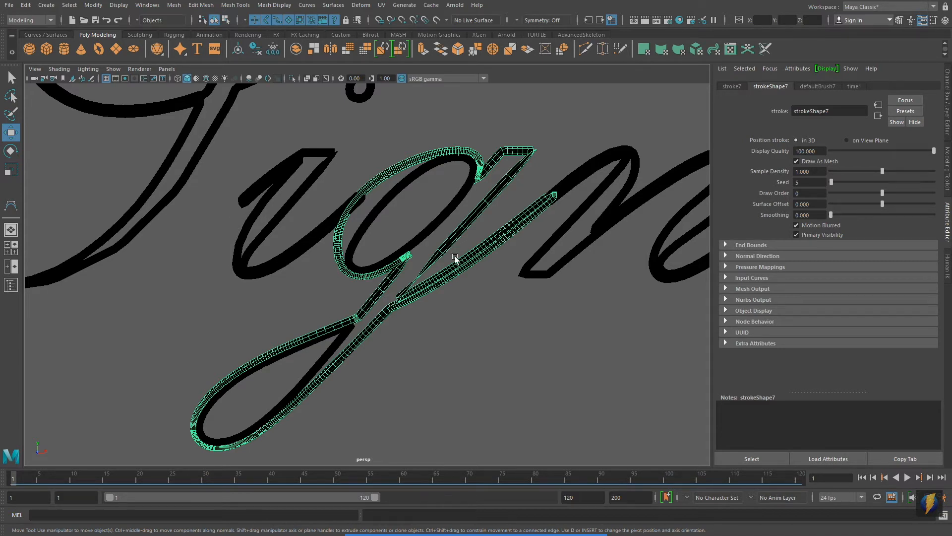
alt+middle_drag(425, 322, 443, 297)
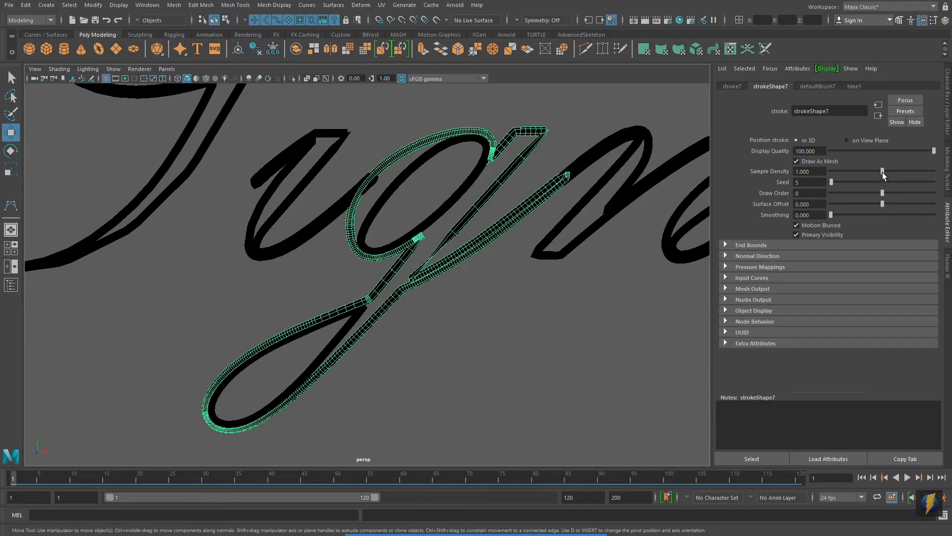
Try a Sample Density of 2 and 4 on the g's outline stroke, check the result, and undo it.
drag(882, 171, 948, 170)
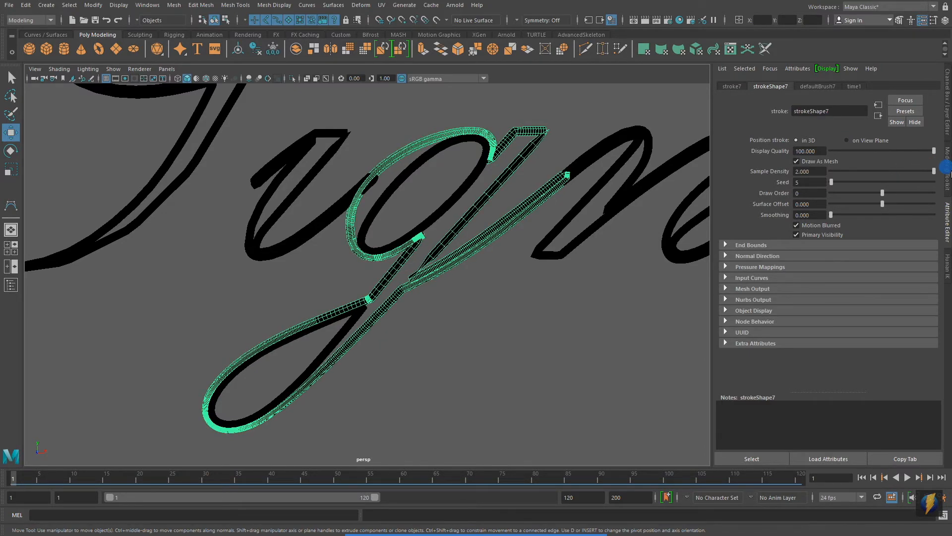
click(806, 172)
text(4)
key(Return)
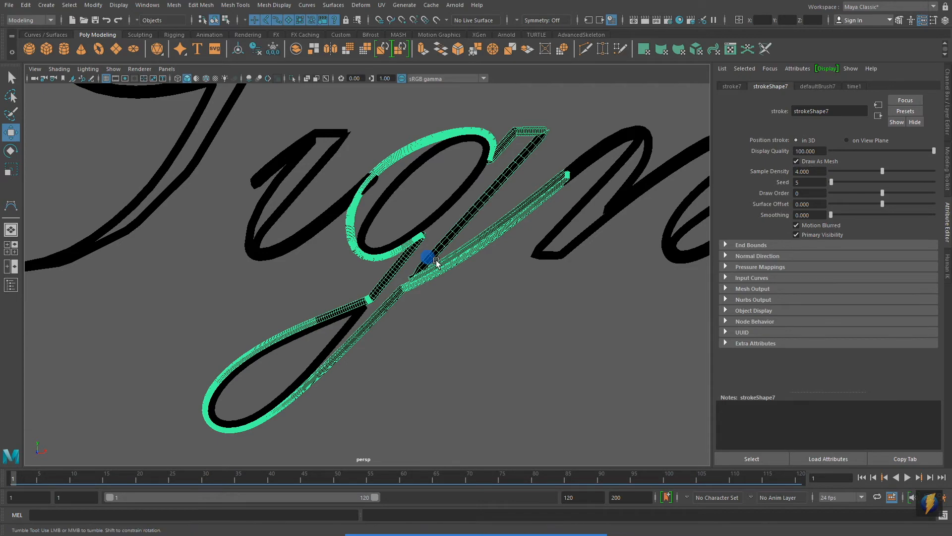
alt+middle_drag(427, 258, 477, 248)
alt+right_drag(339, 268, 679, 268)
alt+middle_drag(572, 281, 506, 298)
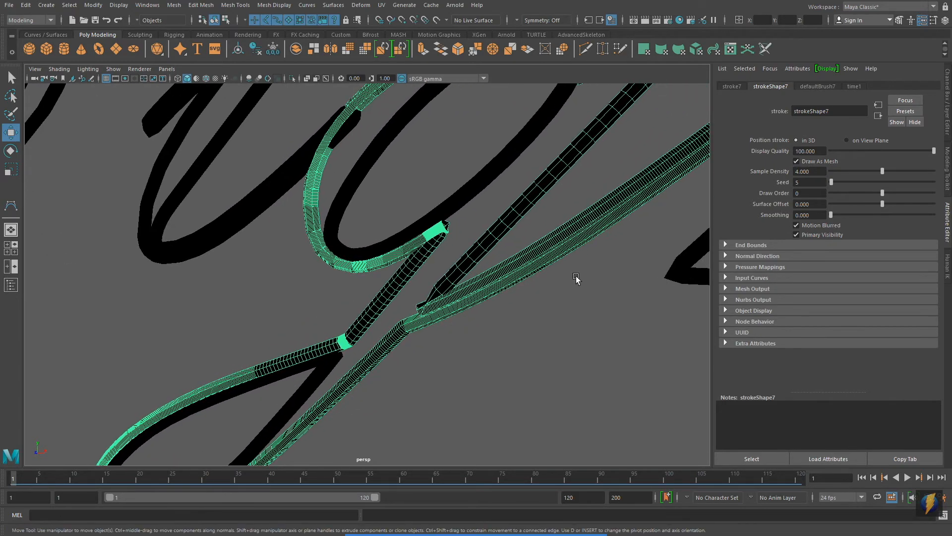
alt+right_drag(574, 276, 372, 272)
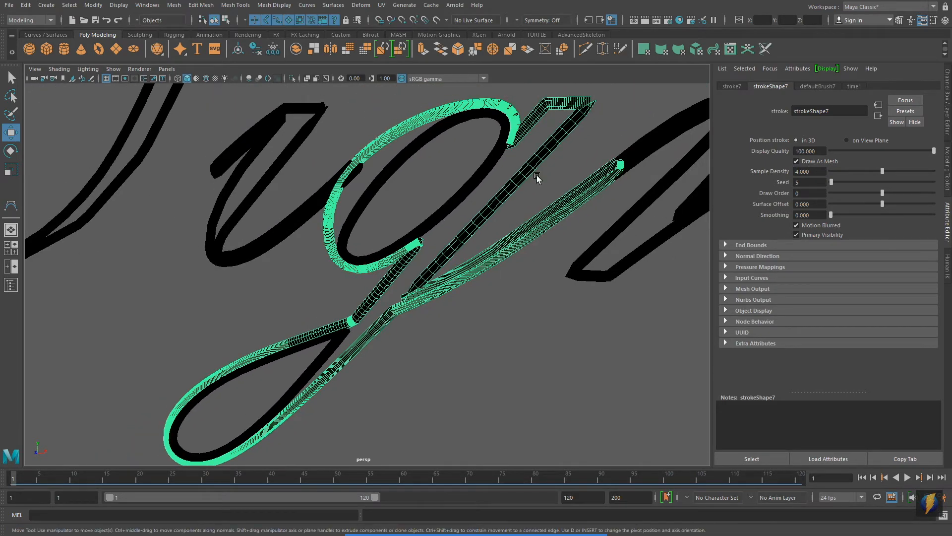
key(ctrl+z)
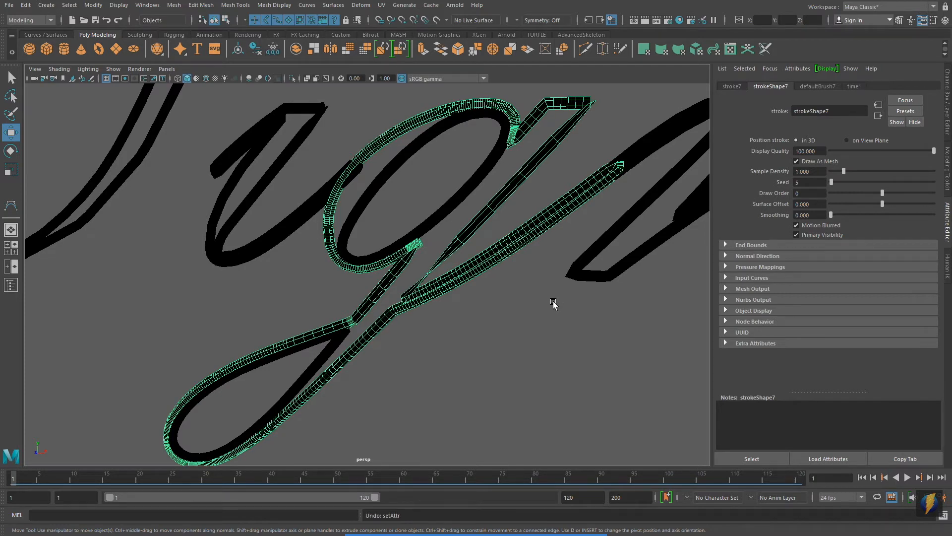
alt+right_drag(502, 262, 395, 251)
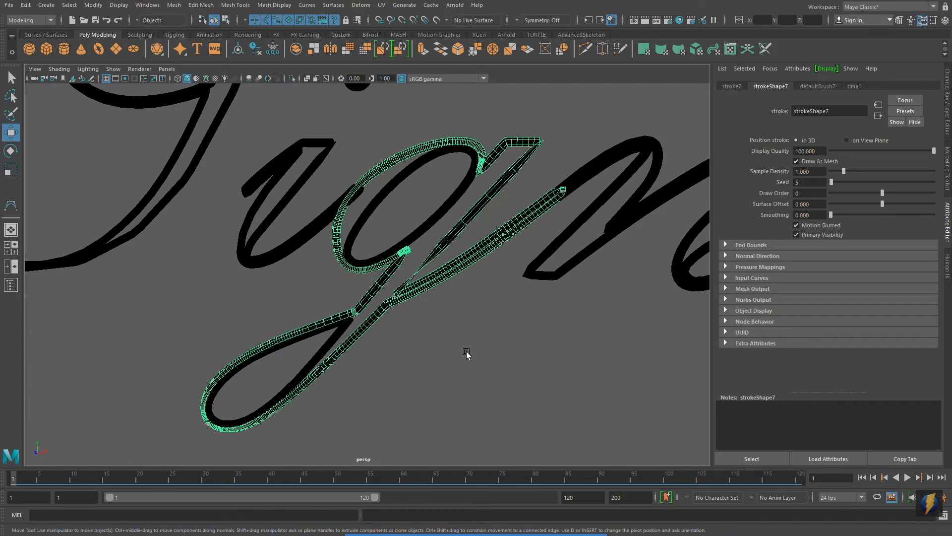
mouse_move(558, 315)
alt+right_down()
mouse_move(177, 313)
mouse_move(260, 311)
mouse_move(439, 368)
mouse_move(323, 361)
alt+right_up()
alt+middle_drag(343, 355, 330, 346)
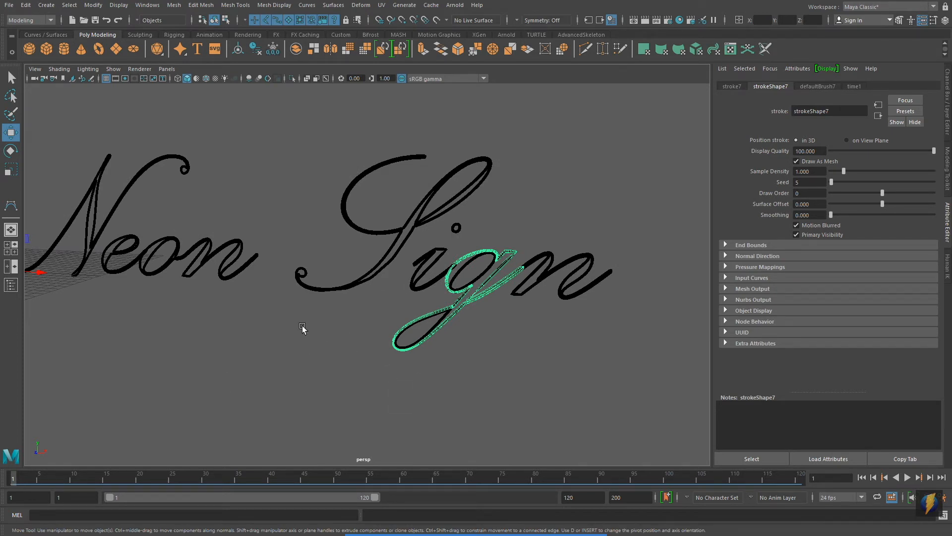
mouse_move(529, 523)
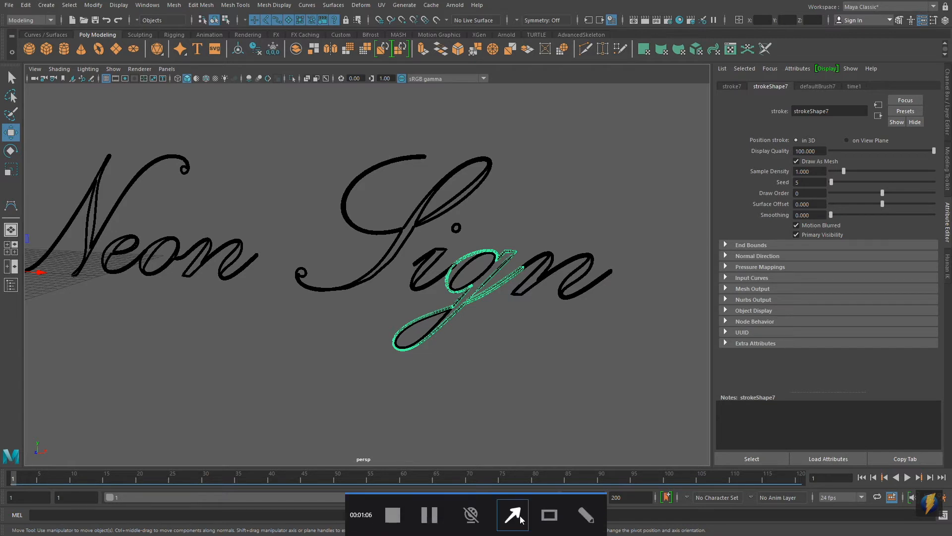
drag(248, 326, 117, 73)
Select the g's outer outline curve with the strokes hidden in the viewport, and turn the strokes' display back on.
click(117, 74)
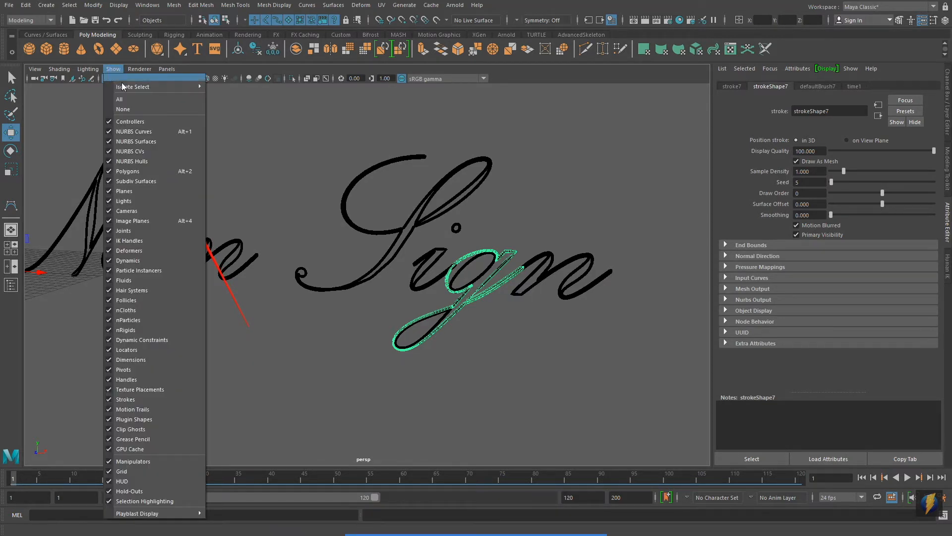
click(132, 400)
click(389, 261)
alt+right_drag(396, 264, 568, 244)
alt+middle_drag(569, 245, 451, 212)
alt+right_drag(283, 275, 461, 233)
drag(445, 127, 462, 162)
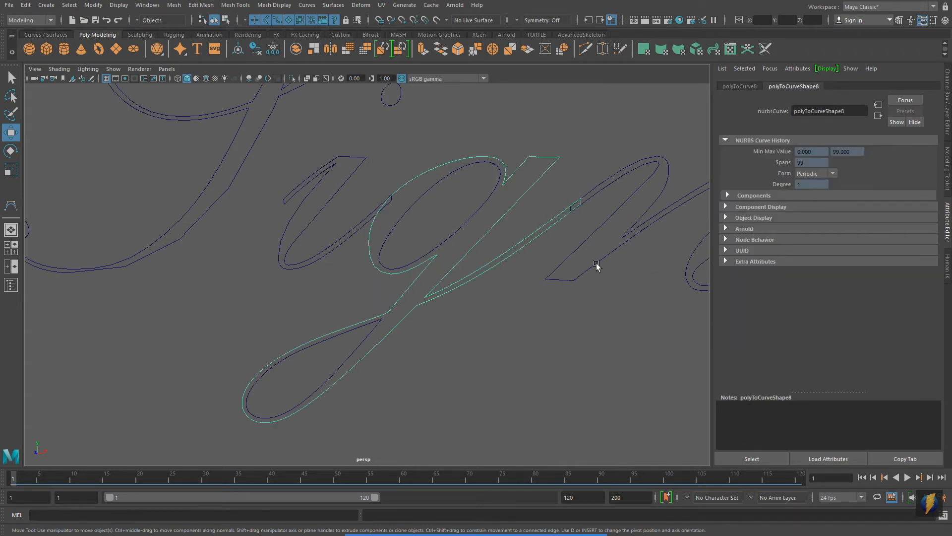
click(114, 69)
click(153, 398)
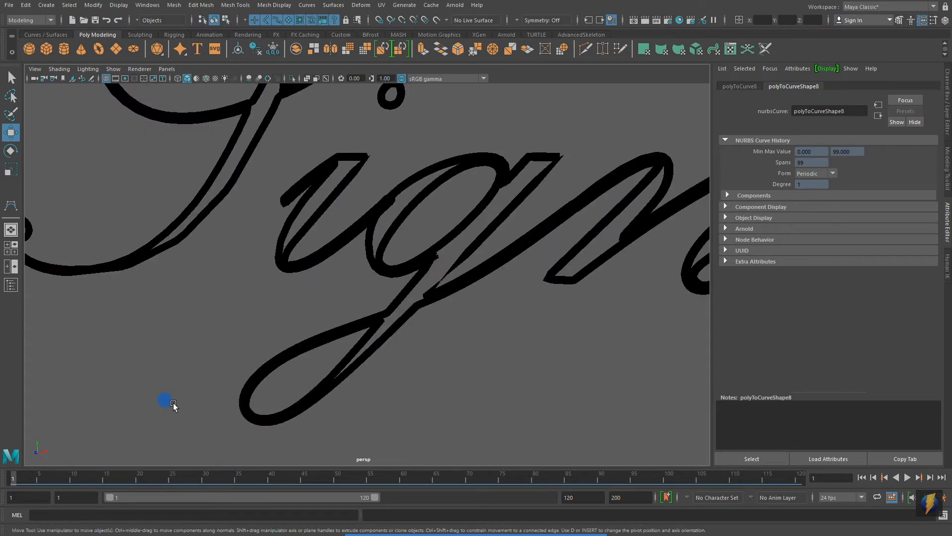
Examine the letter g's strokes in wireframe and shaded display, close up and from farther away.
click(360, 343)
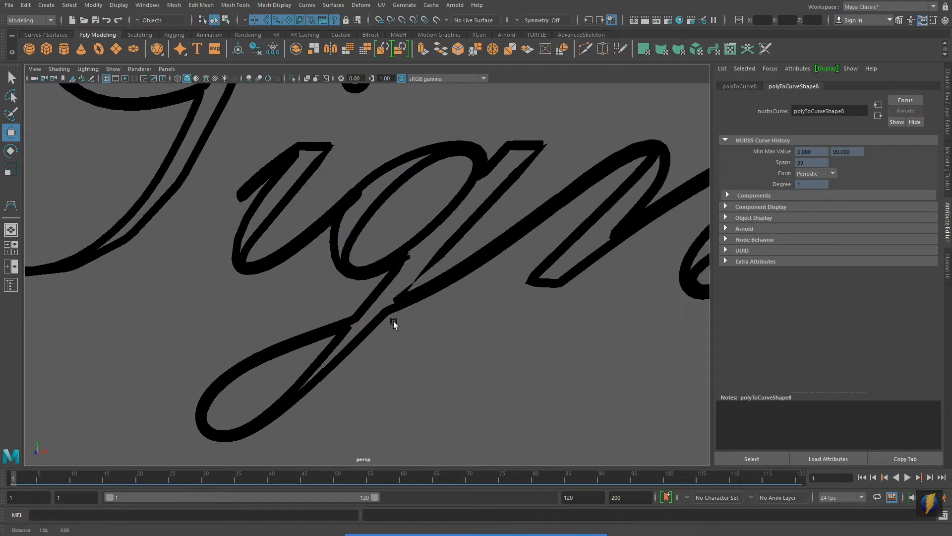
key(4)
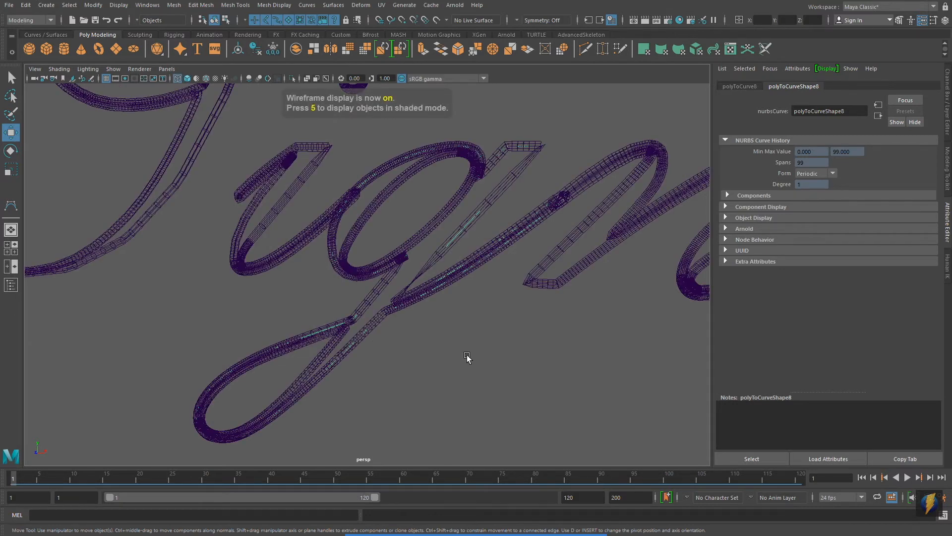
key(5)
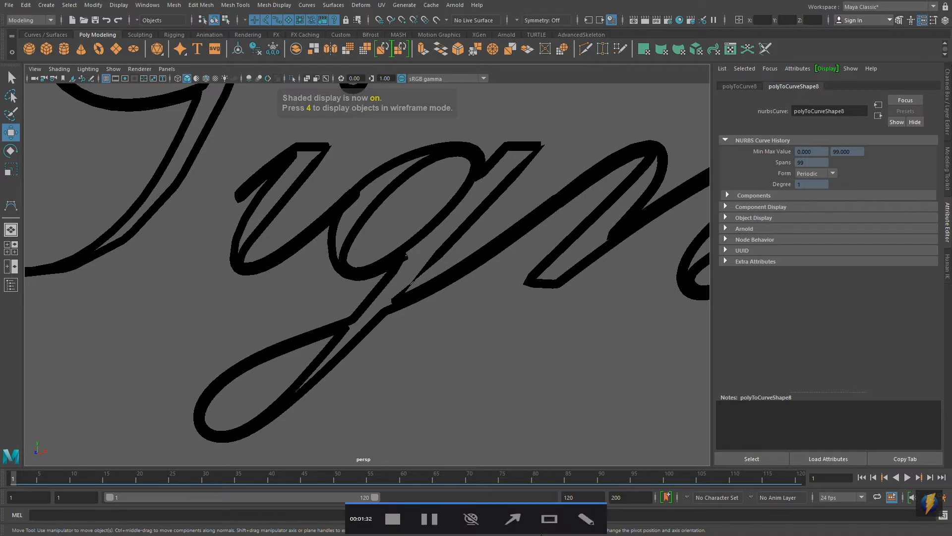
mouse_move(503, 334)
mouse_down()
mouse_move(708, 178)
mouse_move(770, 167)
mouse_move(771, 186)
mouse_up()
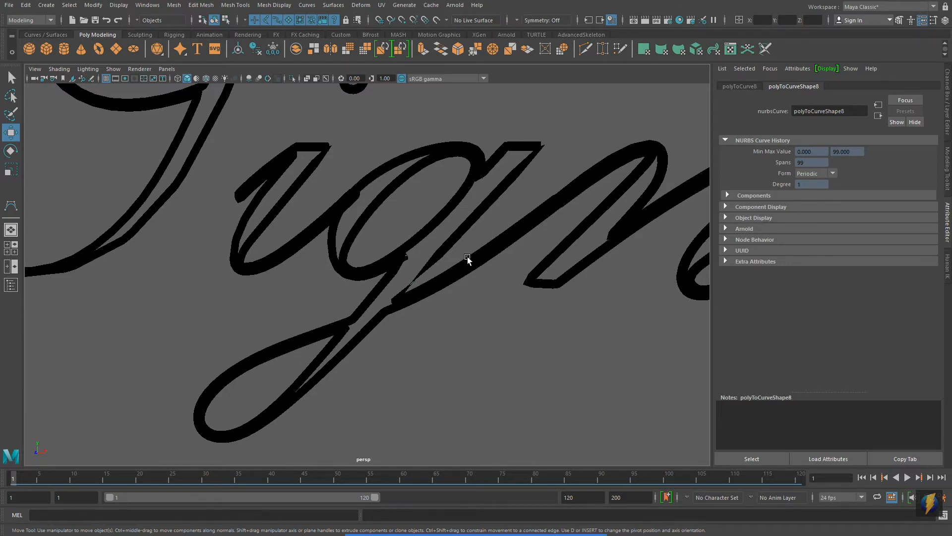
scroll(467, 259, up, 3)
scroll(441, 281, down, 3)
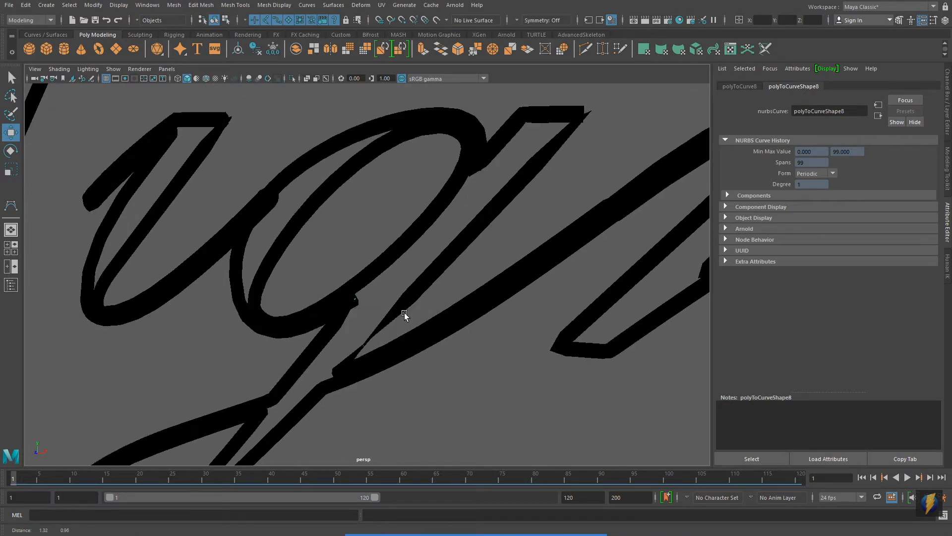
alt+middle_drag(500, 270, 341, 252)
alt+right_drag(341, 252, 386, 256)
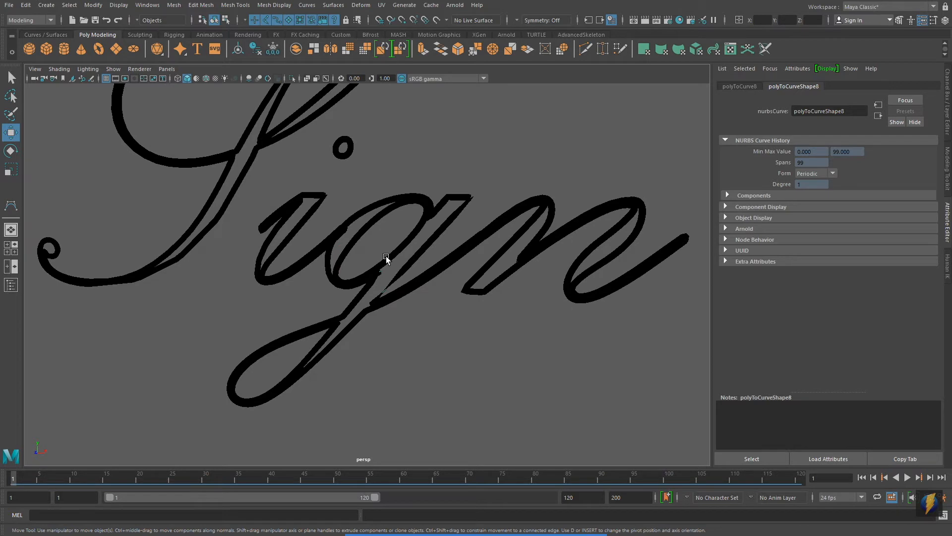
Open the Rebuild Curve options for the g's outline curve and reset the settings to their defaults.
click(307, 5)
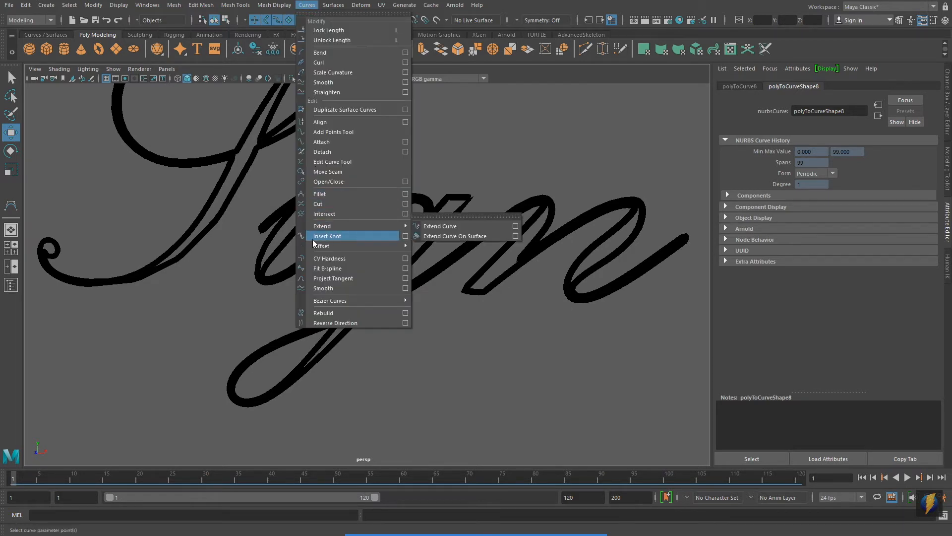
click(405, 313)
alt+middle_drag(429, 281, 372, 269)
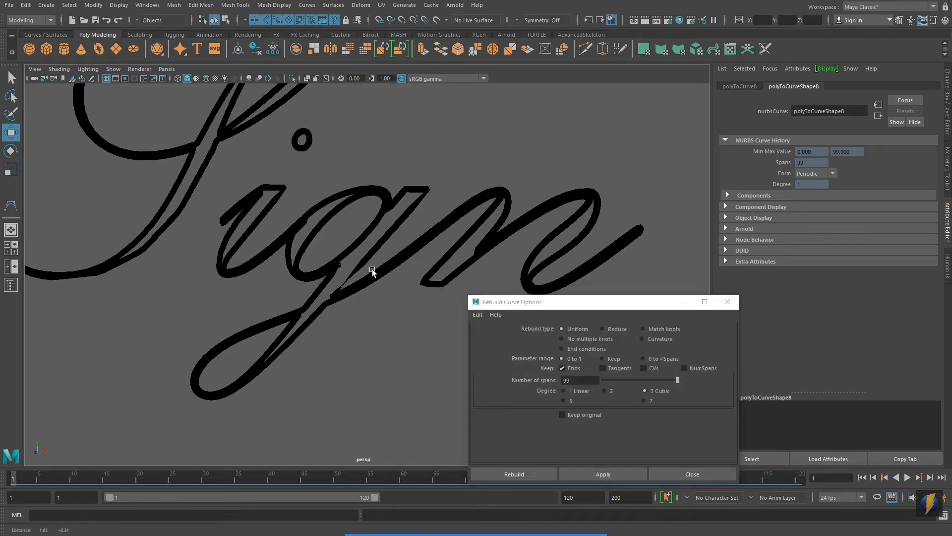
click(478, 315)
click(495, 334)
alt+right_drag(249, 255, 337, 249)
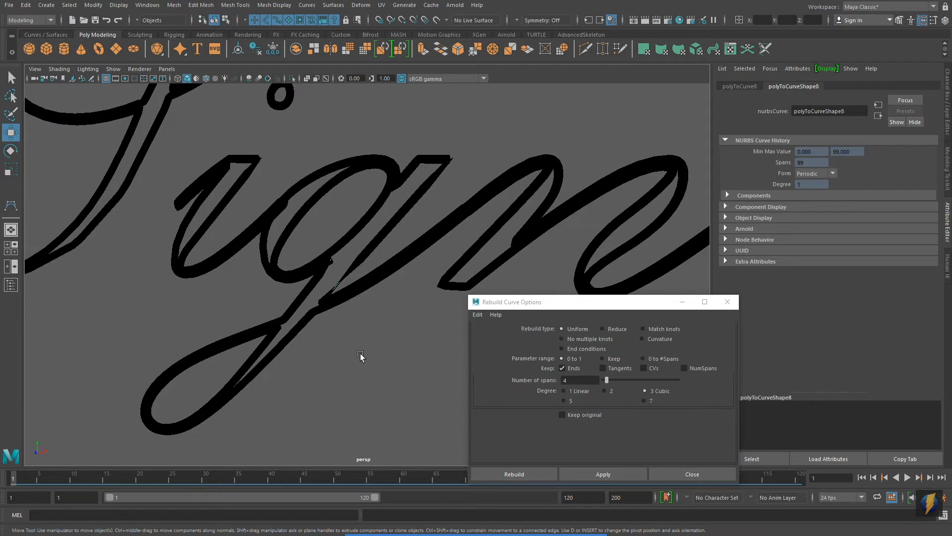
Try rebuilding the g's outline curve with the default 4 spans, and undo it.
alt+middle_drag(359, 351, 382, 299)
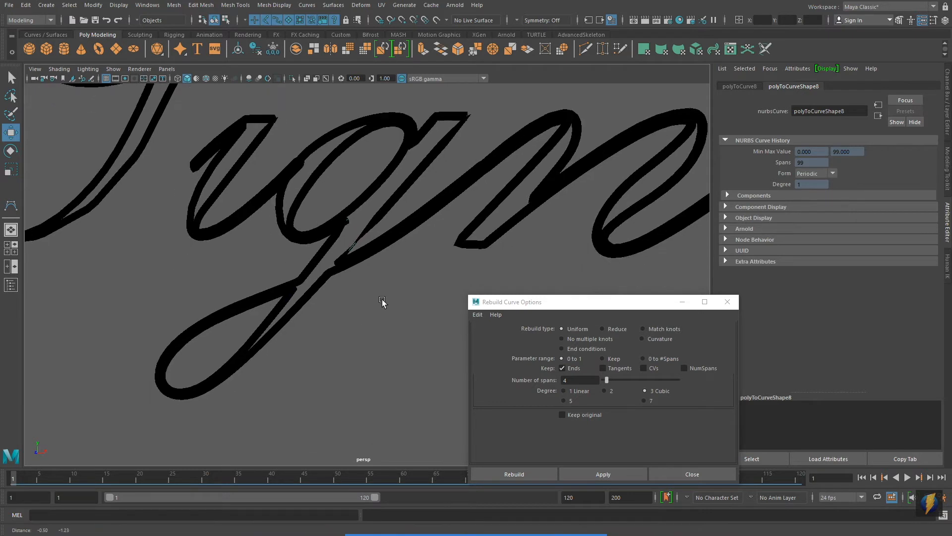
click(624, 476)
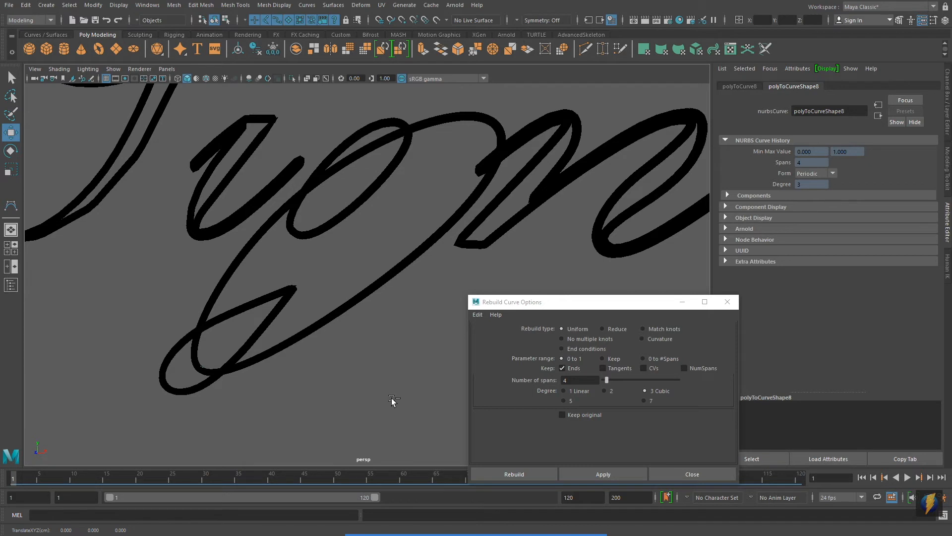
key(ctrl+z)
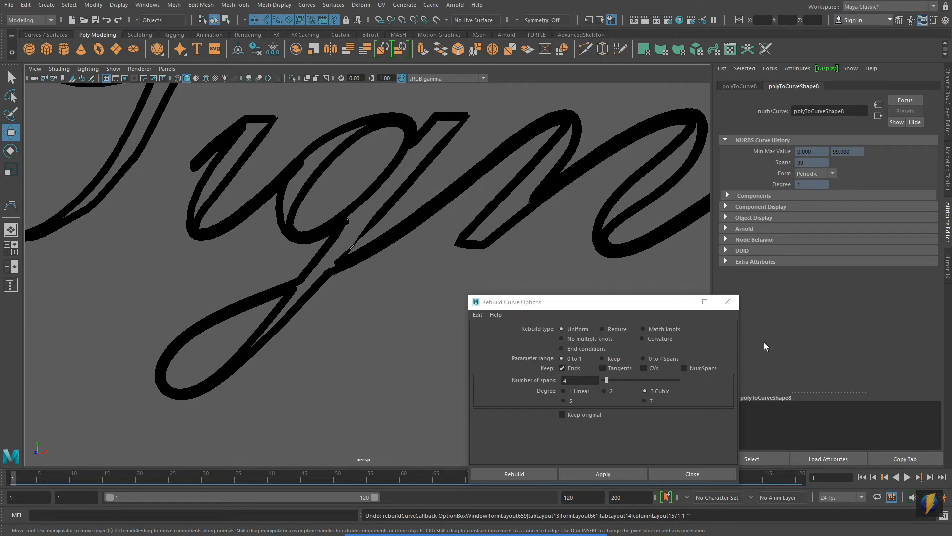
Try rebuilding the g's outline curve with 40 spans, and undo the rebuild.
double_click(590, 381)
text(99)
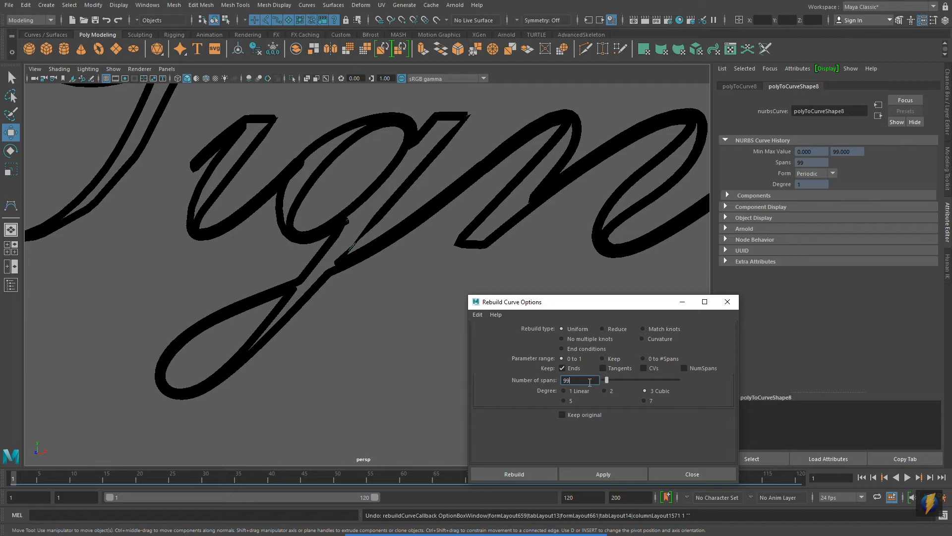
double_click(588, 380)
text(40)
click(617, 475)
click(403, 386)
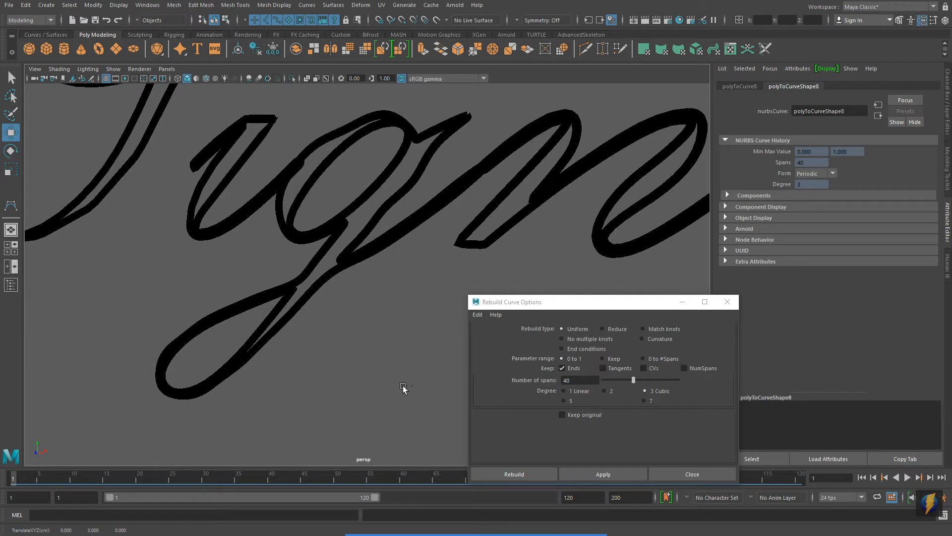
key(ctrl+z)
Rebuild the g's outline curve with 99 spans and close the rebuild options.
double_click(581, 380)
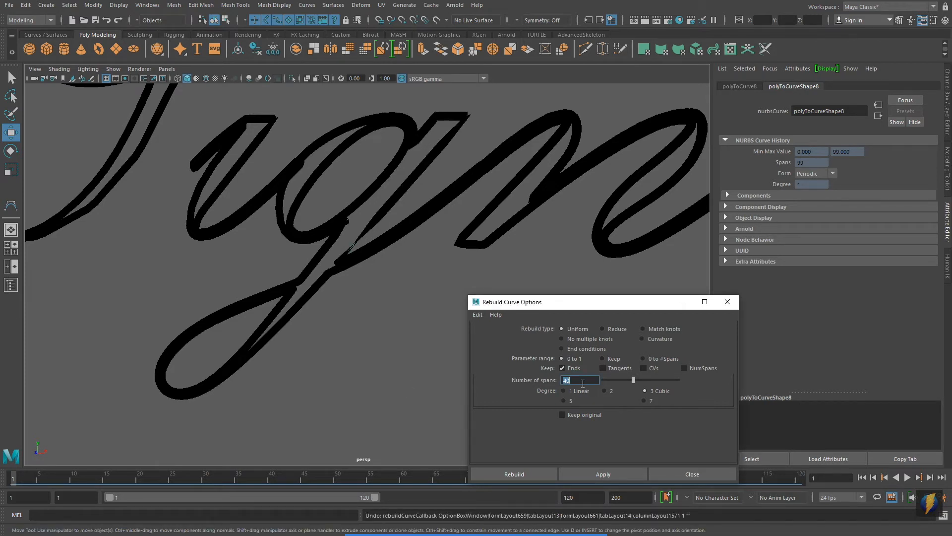
text(99)
click(602, 473)
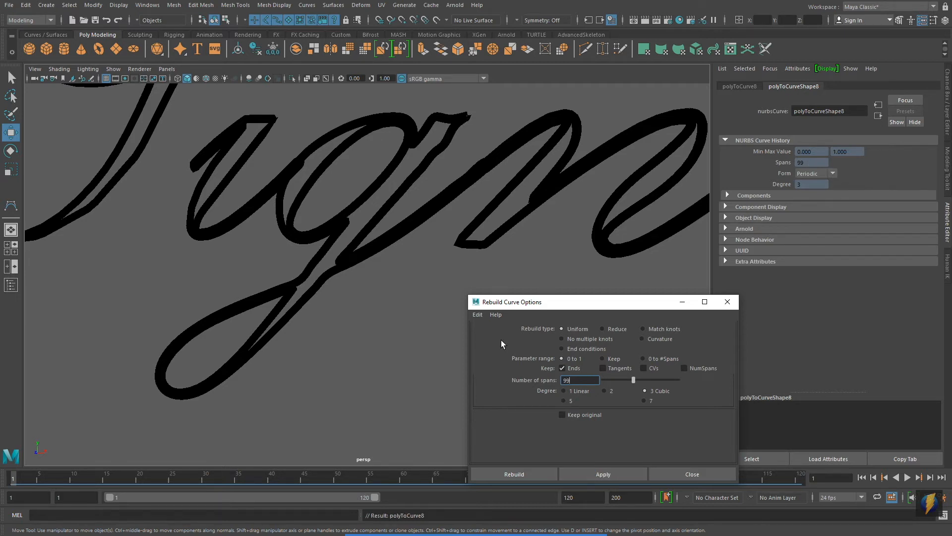
click(727, 301)
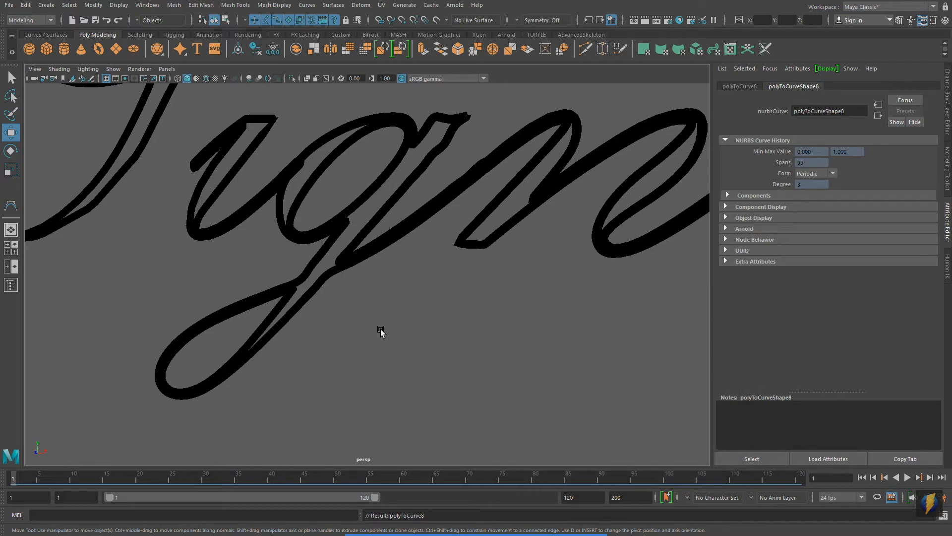
Select all the Paint Effects strokes of the sign and open the options for converting Paint Effects to polygons.
alt+right_drag(538, 276, 138, 257)
alt+middle_drag(139, 257, 367, 259)
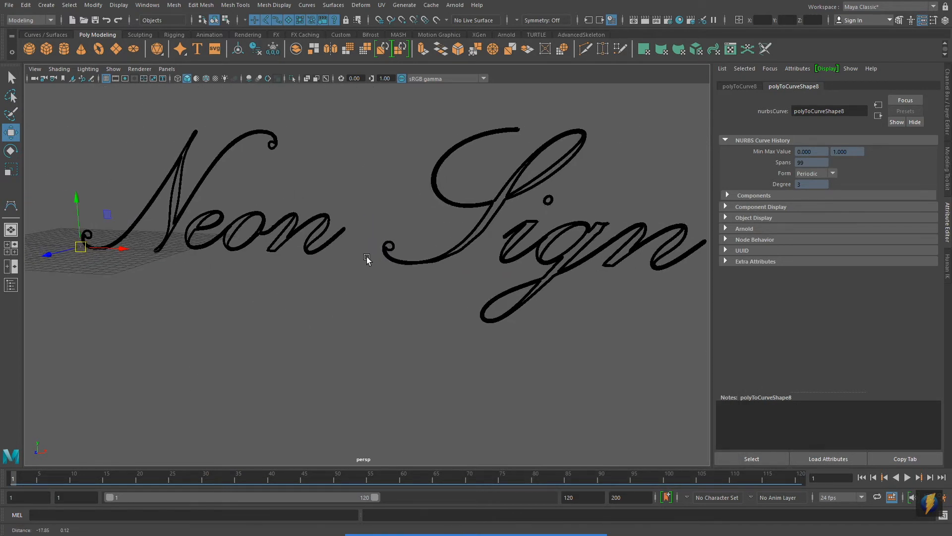
alt+right_drag(476, 272, 418, 271)
drag(117, 117, 582, 283)
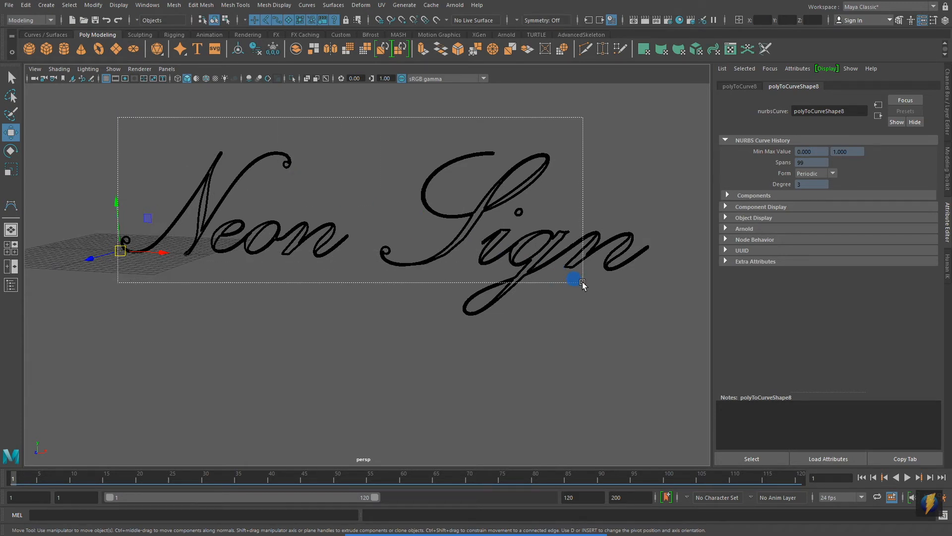
mouse_move(582, 282)
mouse_down()
mouse_move(631, 355)
mouse_move(663, 373)
mouse_up()
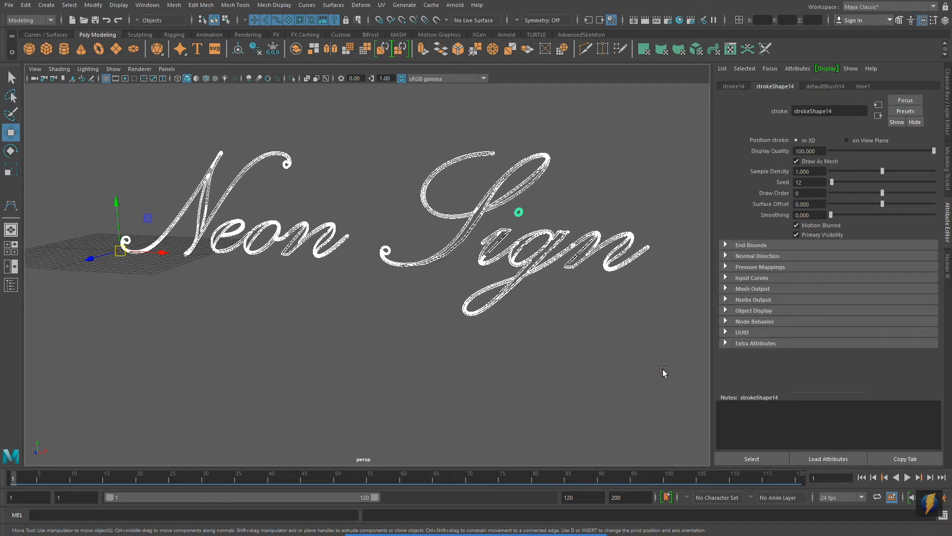
mouse_move(510, 533)
click(513, 515)
mouse_move(150, 301)
mouse_down()
mouse_move(117, 176)
mouse_move(96, 8)
mouse_up()
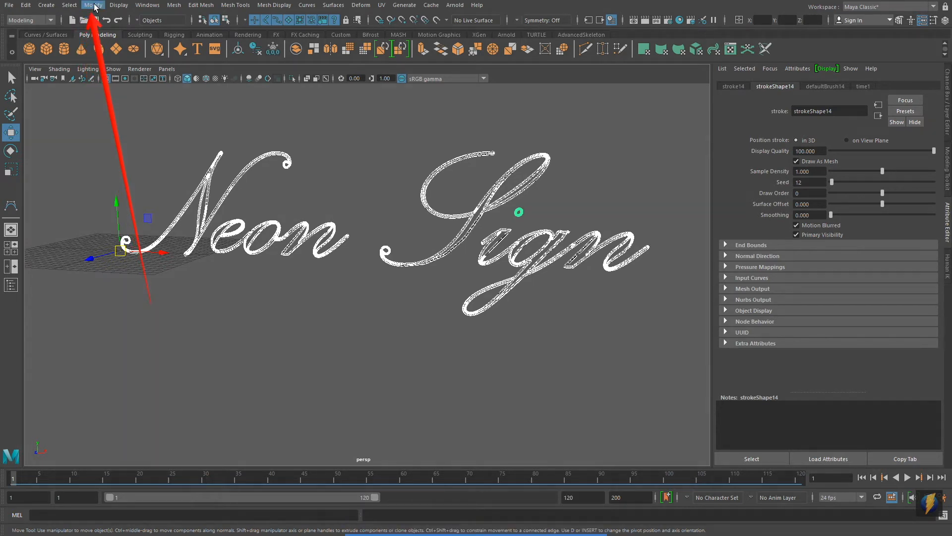
click(94, 5)
mouse_move(105, 245)
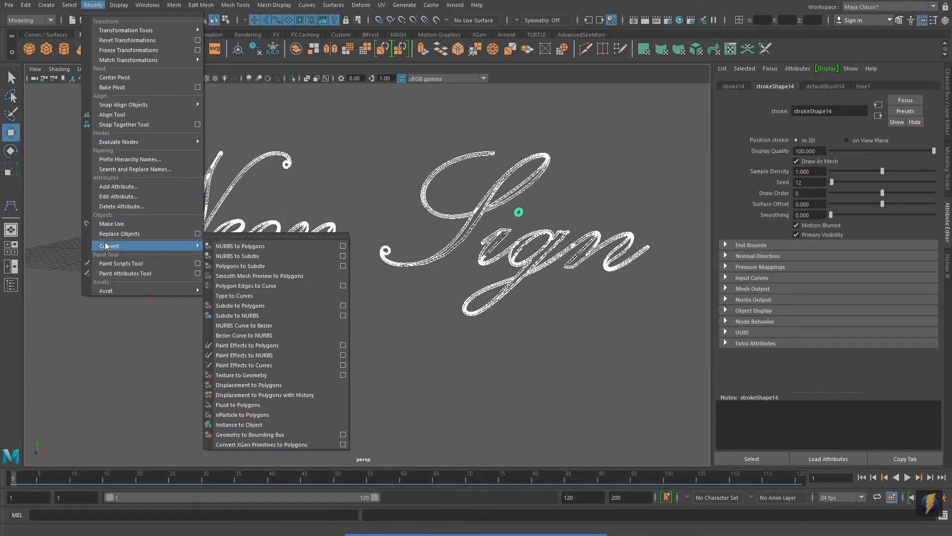
click(343, 345)
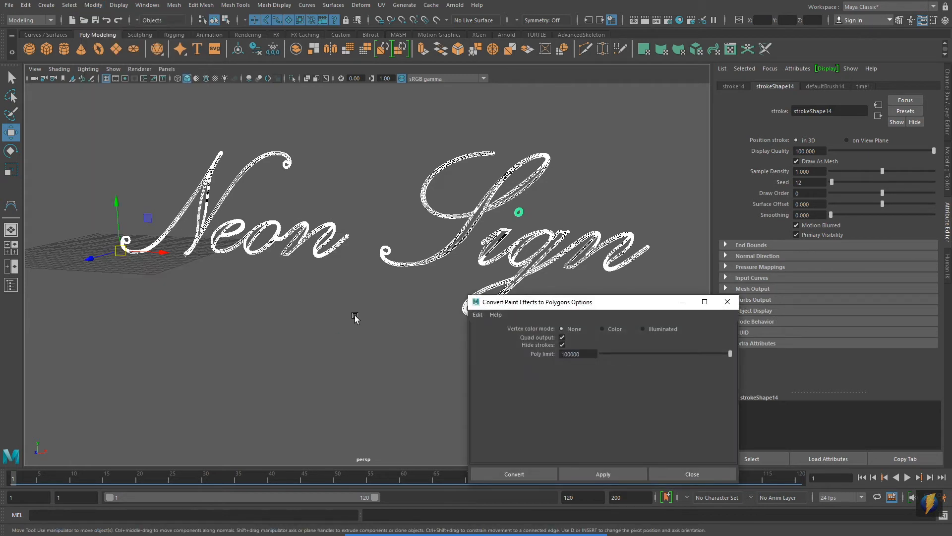
Convert the strokes to polygons with quad output, hidden strokes and a 100000 poly limit, and close the options.
click(517, 504)
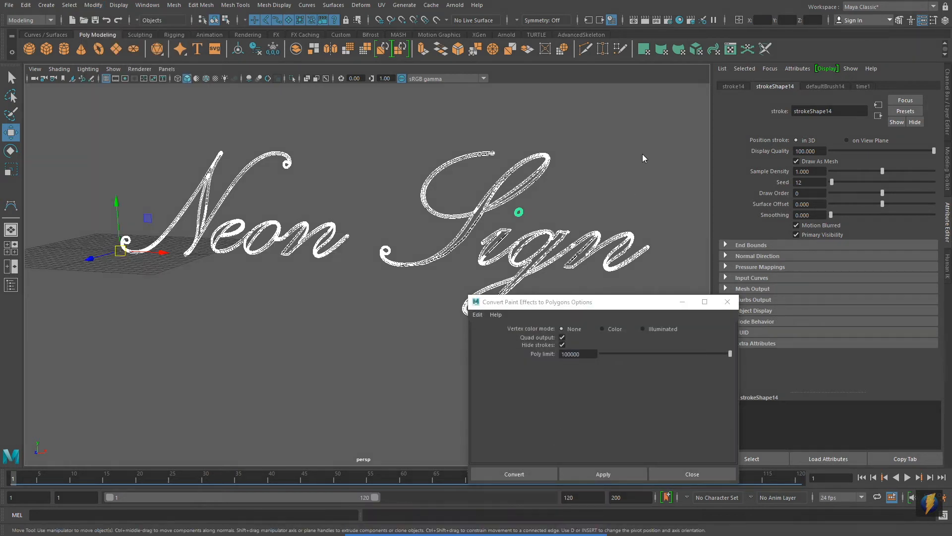
mouse_move(662, 108)
mouse_down()
mouse_move(557, 321)
mouse_move(564, 339)
mouse_up()
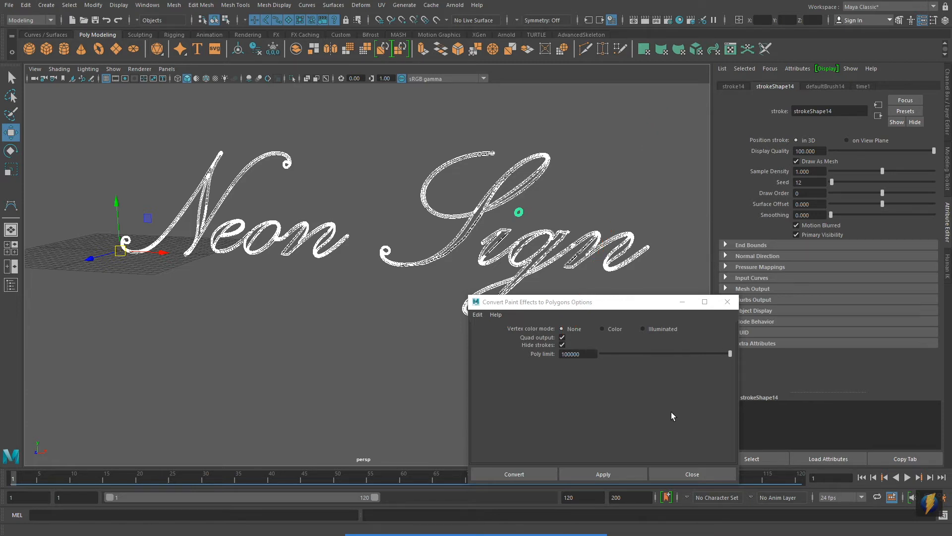
click(612, 475)
click(727, 303)
Examine the converted polygon mesh of the n in "Neon" up close, then in the context of the whole sign.
alt+middle_drag(501, 330, 546, 390)
alt+right_drag(234, 367, 345, 226)
alt+right_drag(217, 239, 451, 235)
alt+middle_drag(451, 236, 567, 200)
click(566, 200)
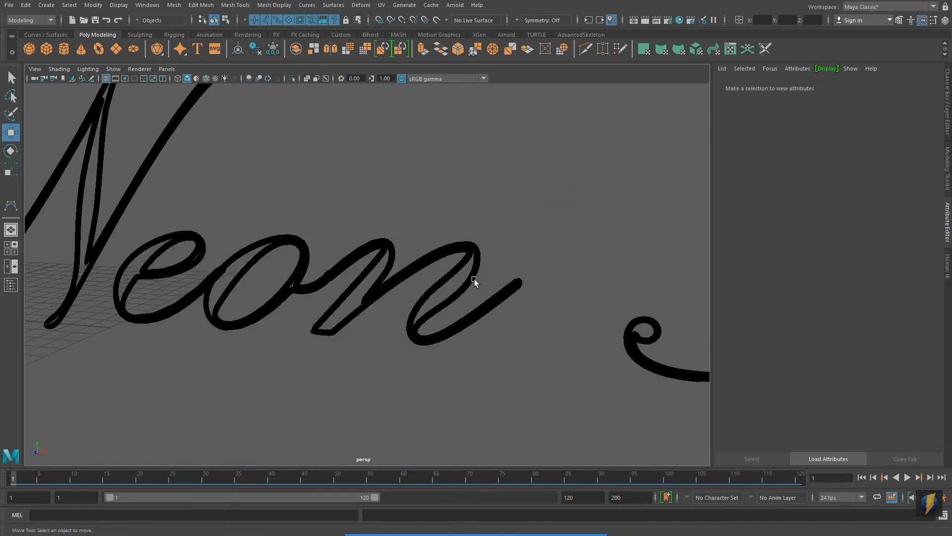
click(473, 276)
right_drag(425, 242, 434, 245)
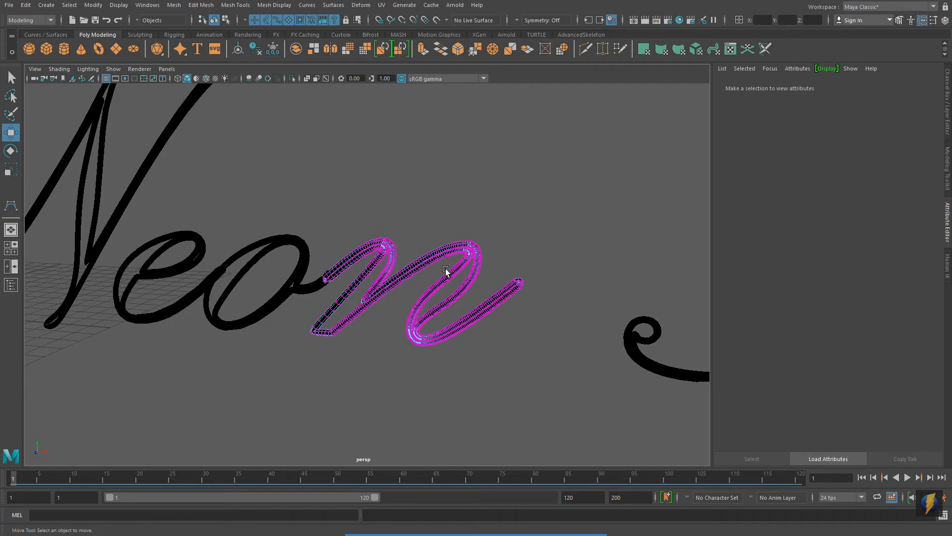
right_drag(432, 252, 460, 243)
scroll(499, 314, down, 10)
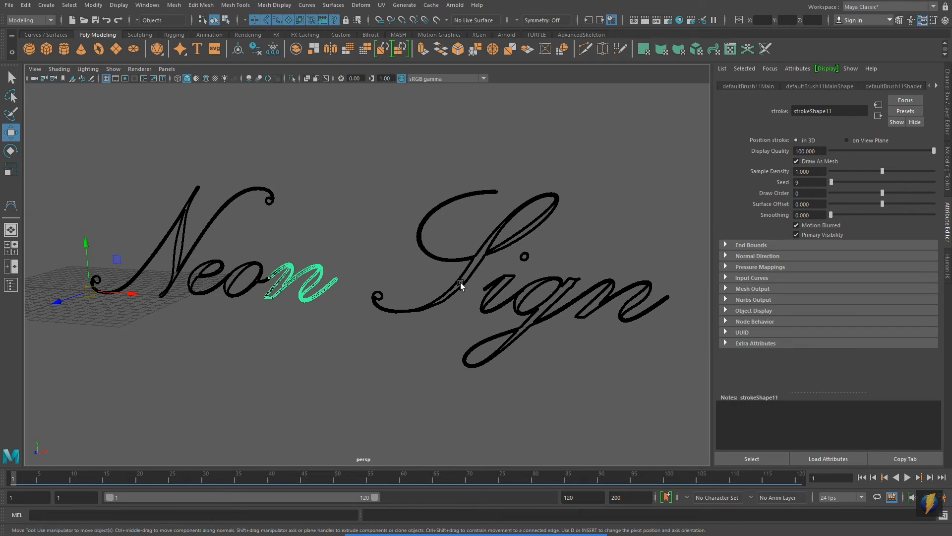
alt+middle_drag(460, 281, 432, 296)
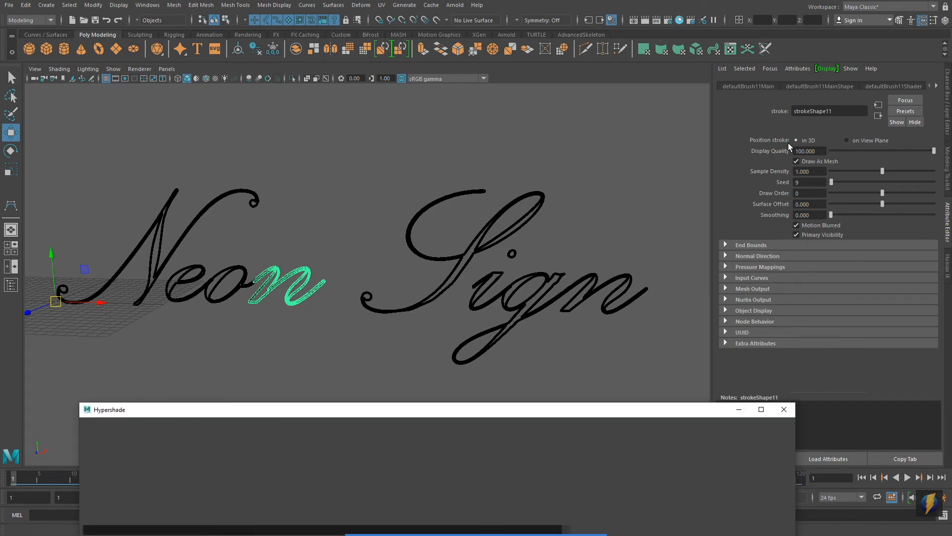
Create a Blinn material in the Hypershade and select the existing typeBlinn material for editing.
drag(605, 414, 630, 142)
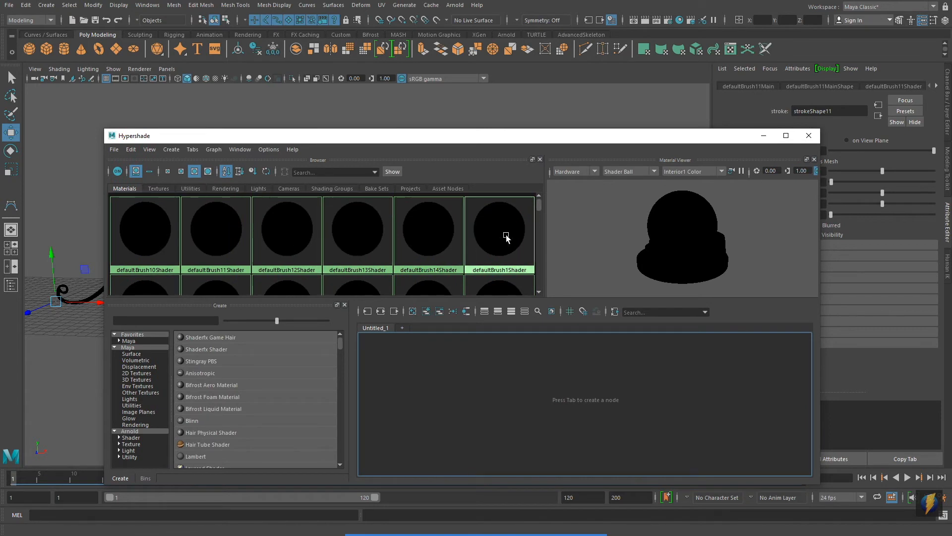
drag(538, 204, 537, 261)
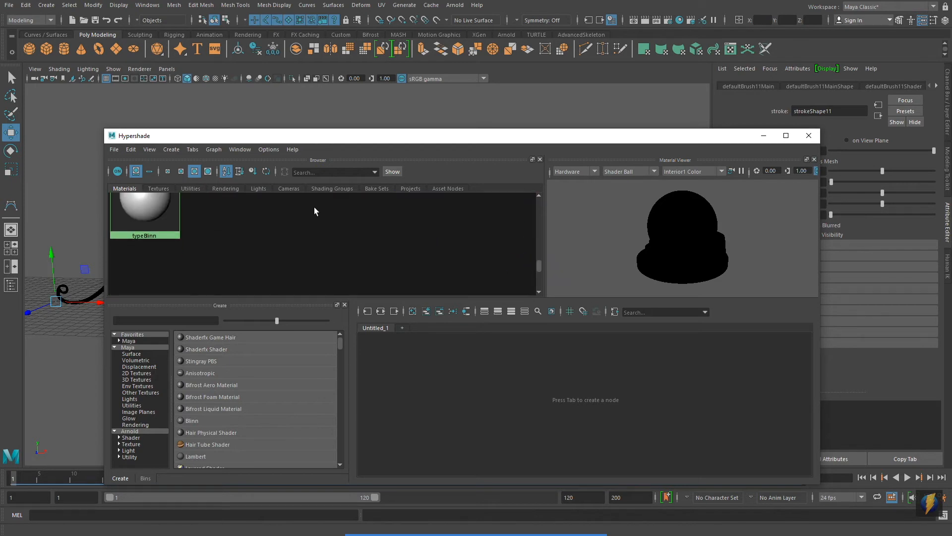
click(190, 420)
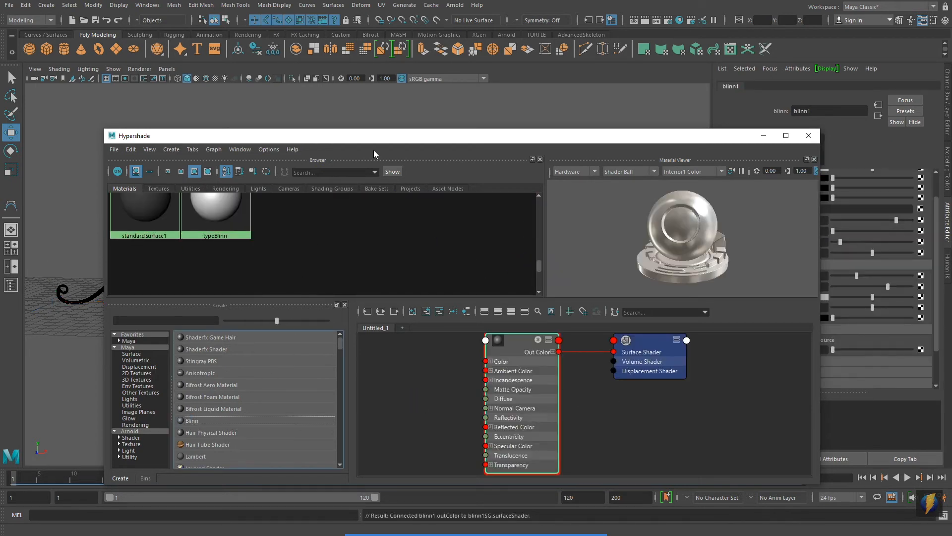
click(212, 214)
click(689, 135)
drag(688, 135, 591, 298)
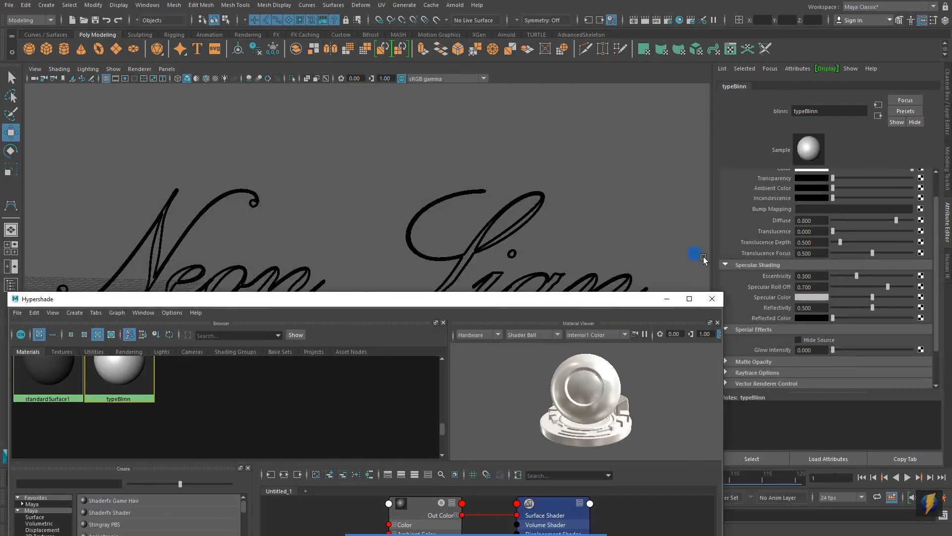
Set typeBlinn's incandescence to bright green and darken its color to a nearly black green.
scroll(852, 215, up, 1)
click(837, 194)
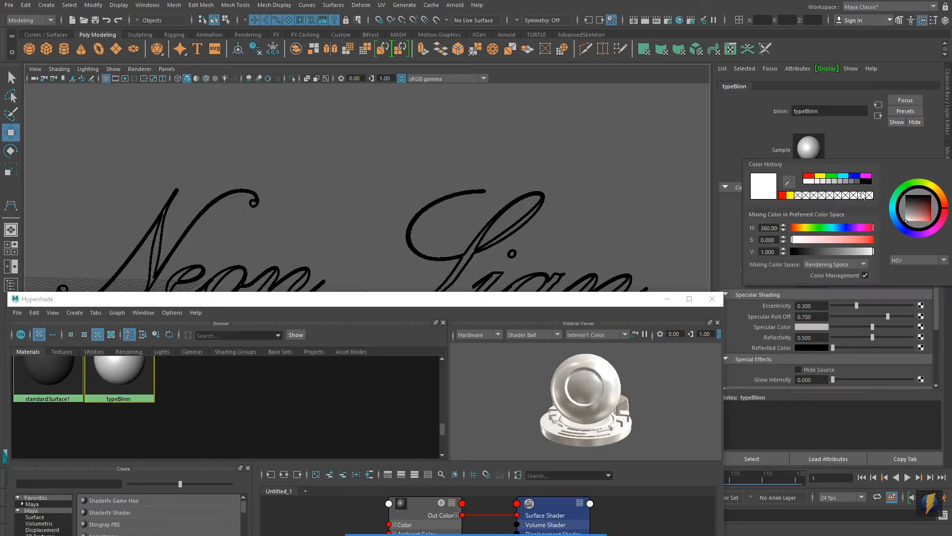
click(834, 177)
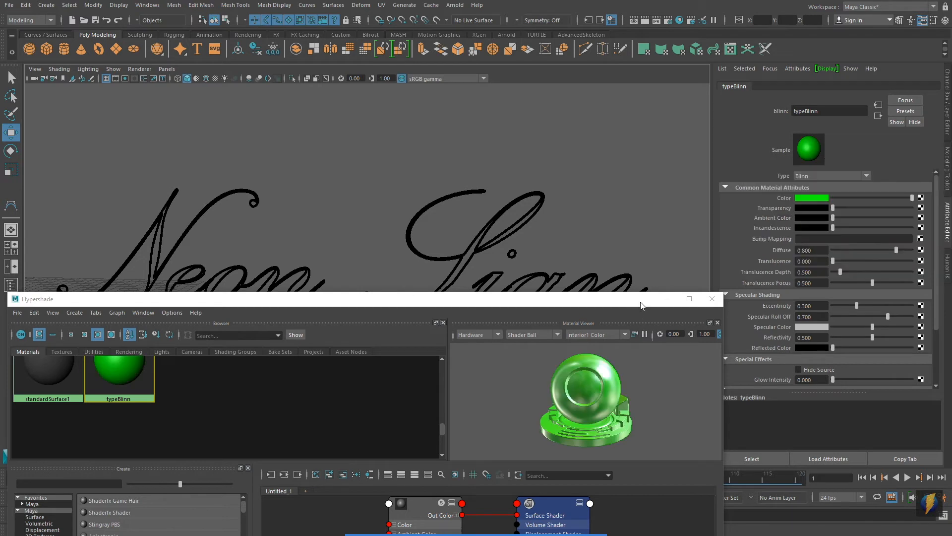
click(803, 228)
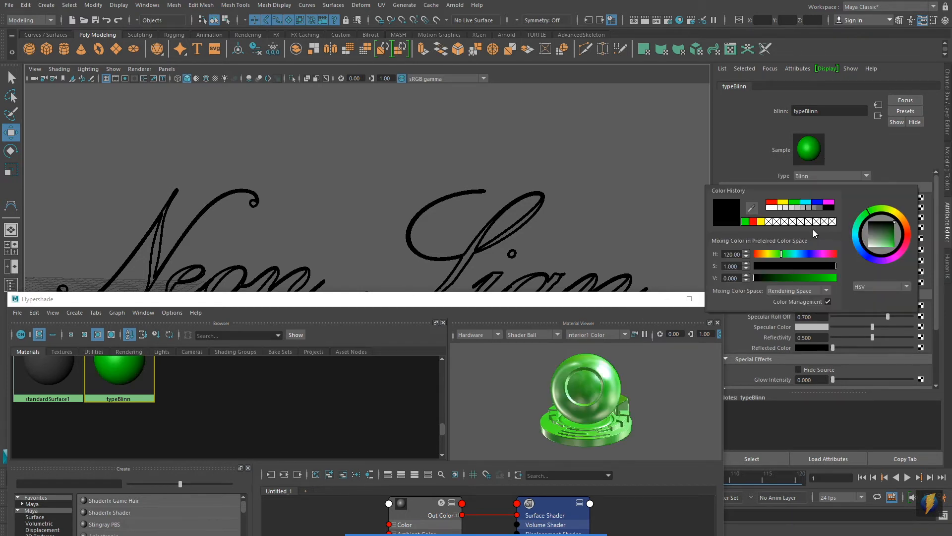
click(746, 221)
click(804, 198)
drag(872, 244, 802, 257)
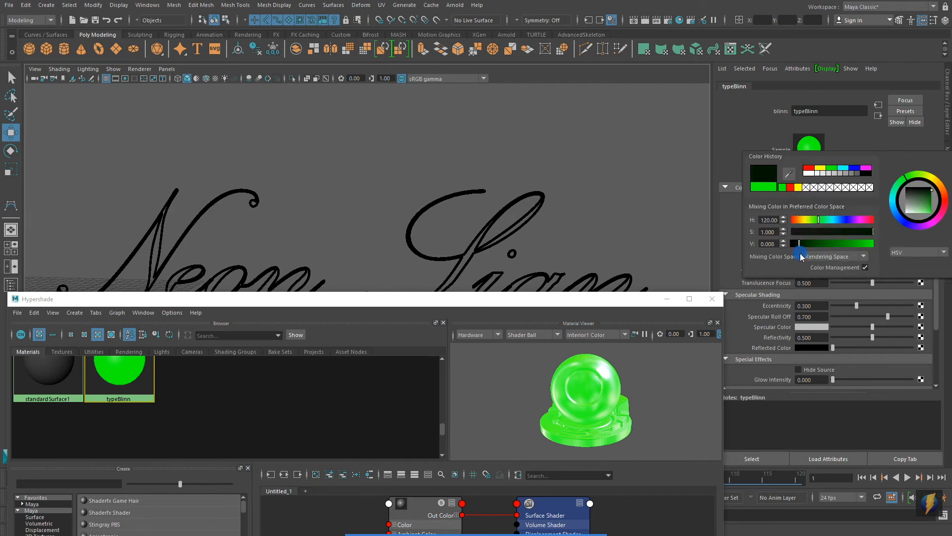
Raise typeBlinn's glow intensity slightly above zero, leaving Hide Source off.
drag(603, 302, 627, 339)
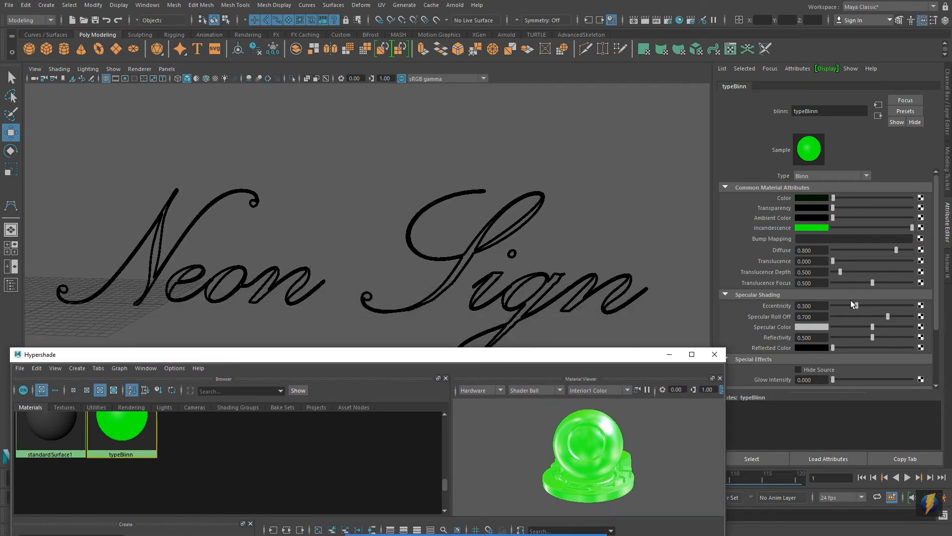
scroll(841, 338, down, 2)
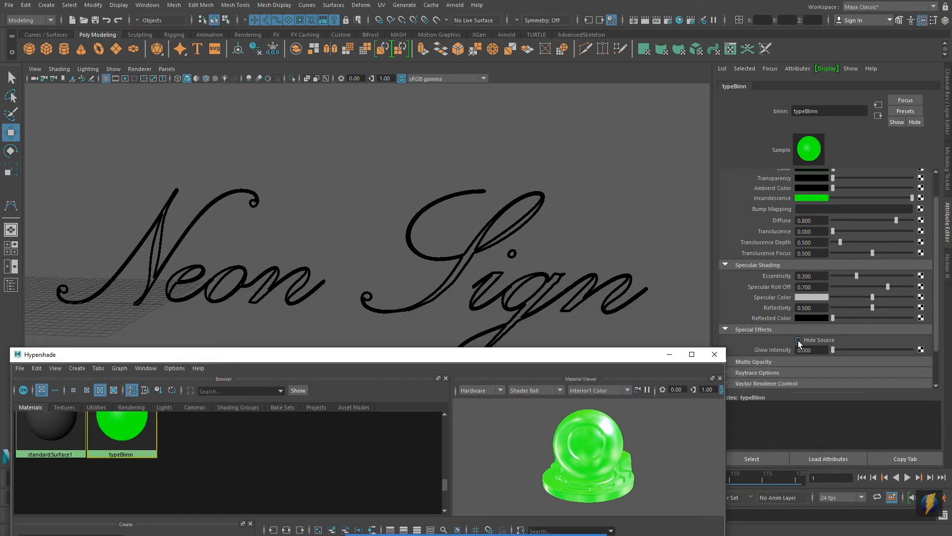
drag(833, 350, 836, 350)
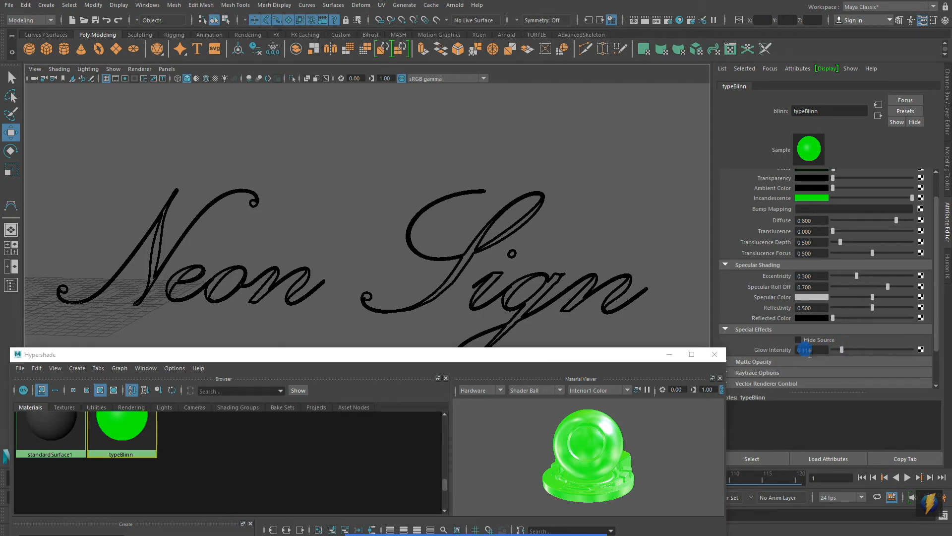
Select all the "Neon Sign" meshes, assign the typeBlinn material to them, and close the Hypershade.
drag(596, 360, 764, 362)
mouse_move(104, 158)
mouse_down()
mouse_move(569, 270)
mouse_move(685, 312)
mouse_up()
alt+middle_drag(475, 237, 467, 179)
mouse_move(101, 119)
mouse_down()
mouse_move(571, 268)
mouse_move(674, 317)
mouse_up()
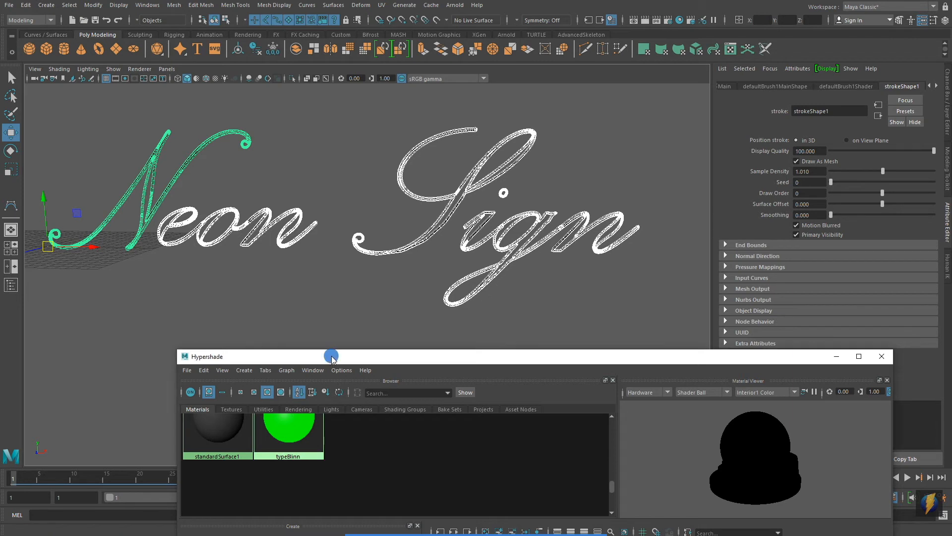
drag(446, 356, 468, 301)
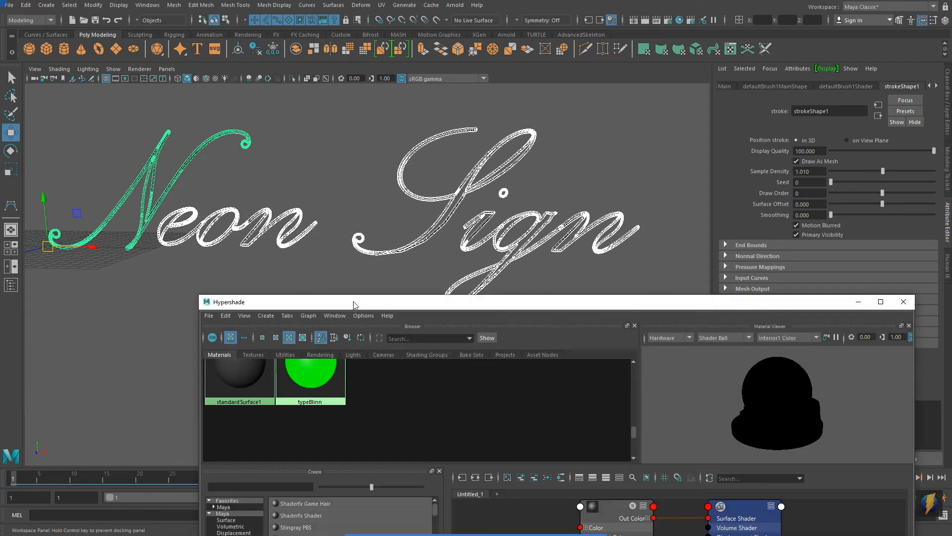
right_click(313, 376)
right_drag(312, 376, 313, 347)
click(903, 301)
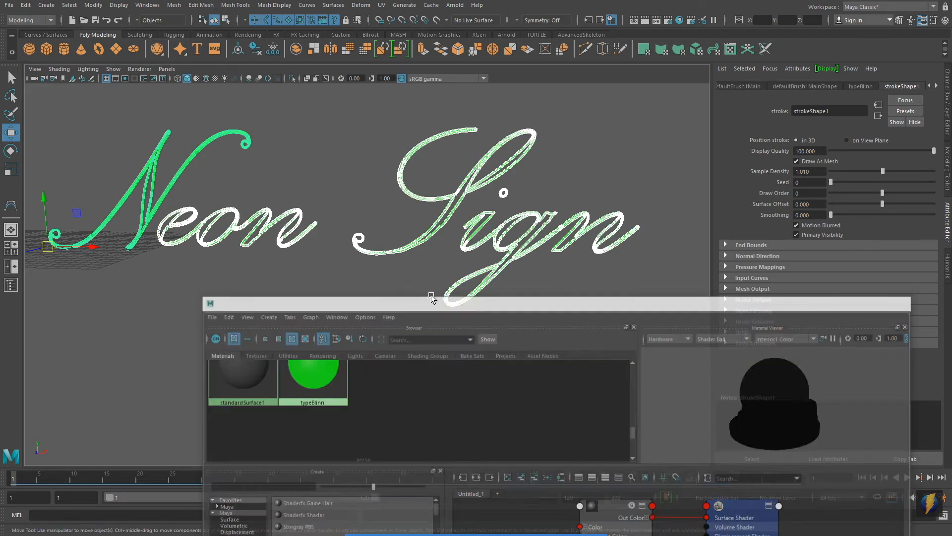
click(387, 317)
Set the renderer to Maya Software in the render settings and close the settings.
scroll(415, 349, up, 3)
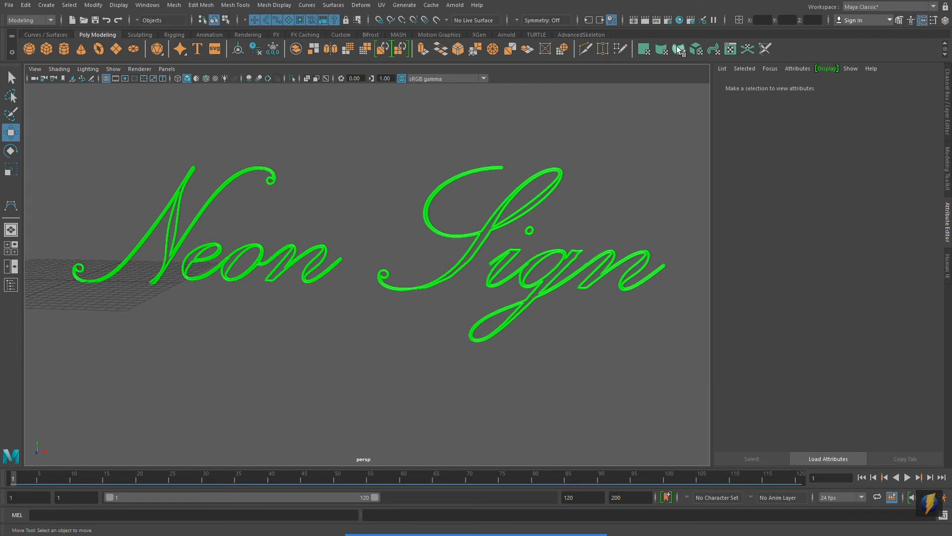
click(670, 21)
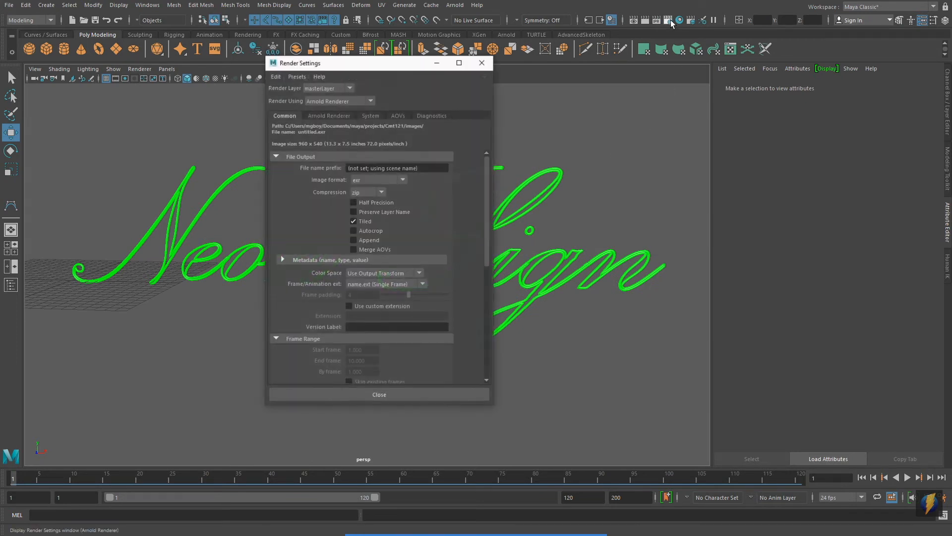
click(370, 101)
click(350, 122)
click(410, 395)
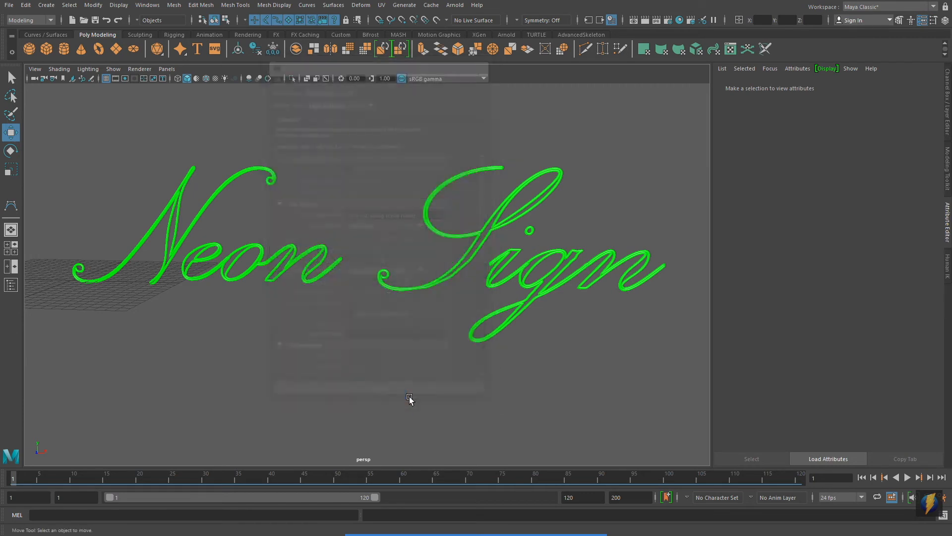
Render the current frame of the perspective view, check the neon glow, and close the render window.
click(645, 20)
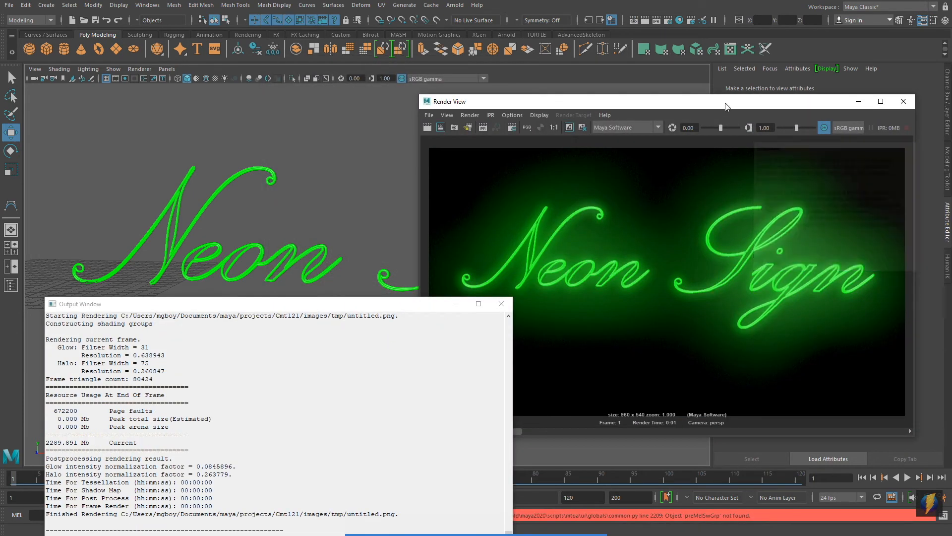
drag(723, 104, 482, 89)
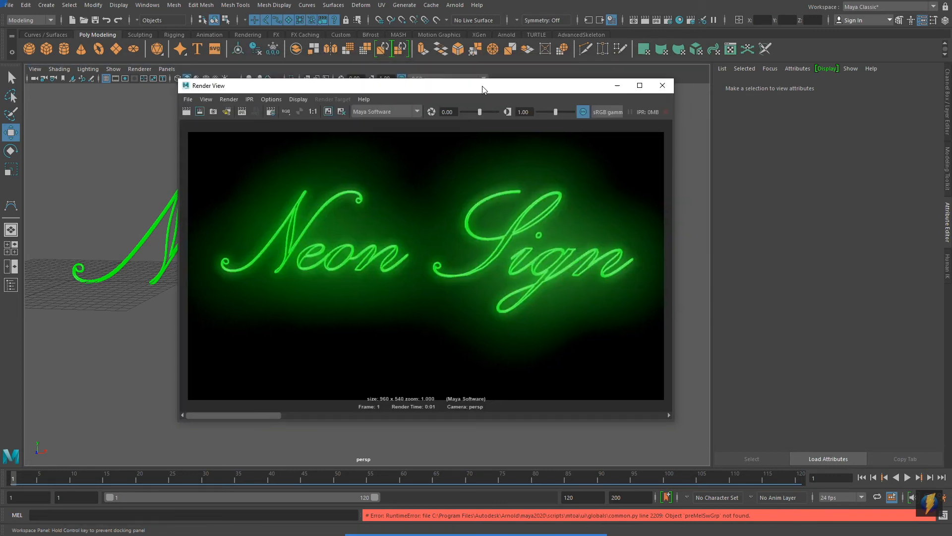
click(735, 202)
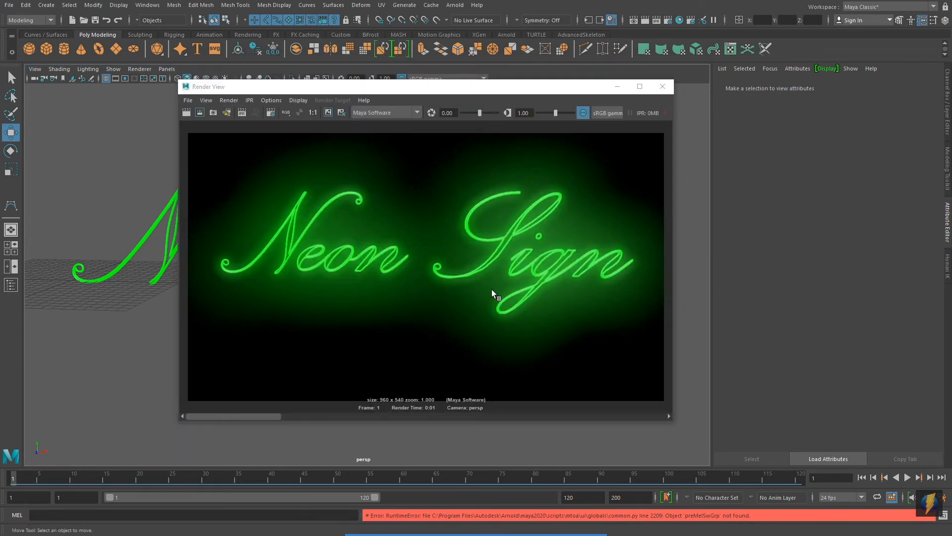
click(662, 87)
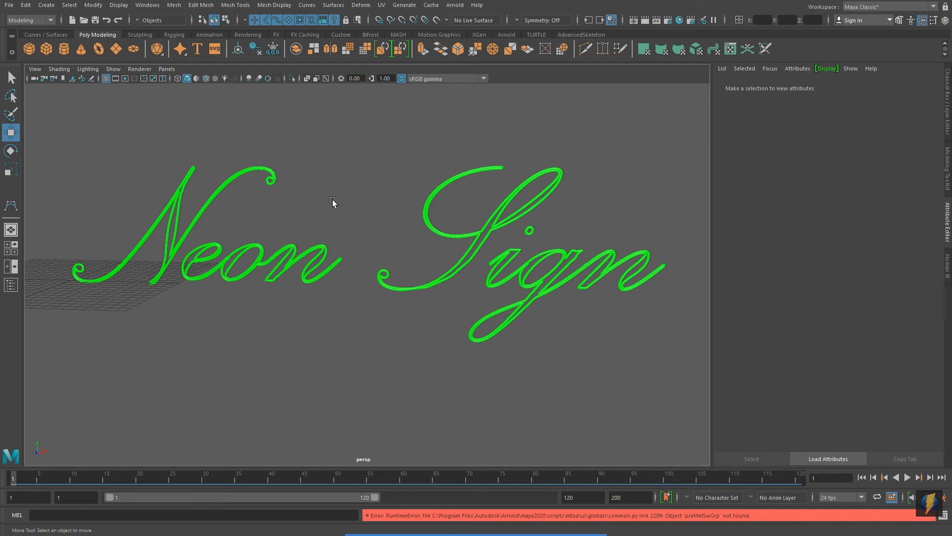
Switch to the front view and frame the word "Neon".
alt+middle_drag(247, 217, 407, 218)
alt+right_drag(234, 278, 703, 296)
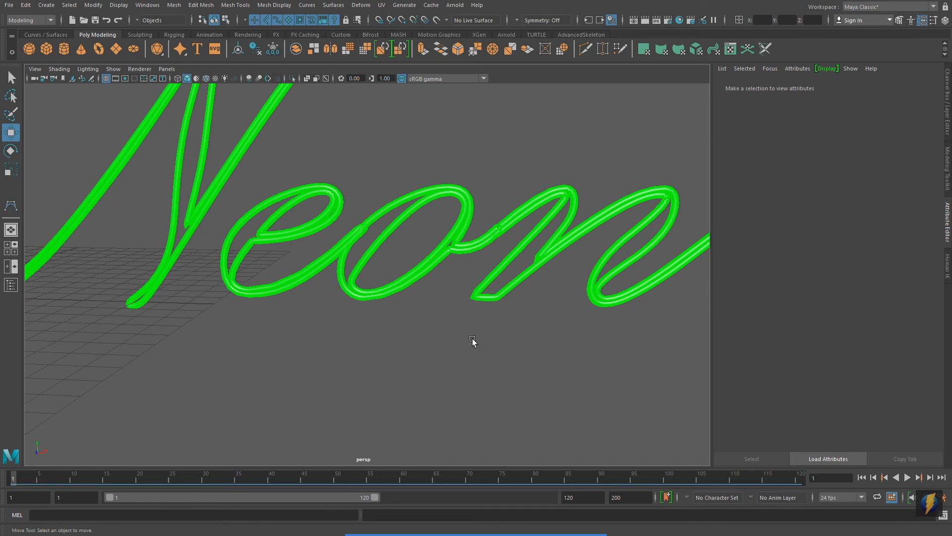
key(space)
key(space)
alt+right_drag(578, 272, 122, 290)
alt+middle_drag(122, 287, 133, 300)
alt+middle_drag(243, 290, 284, 290)
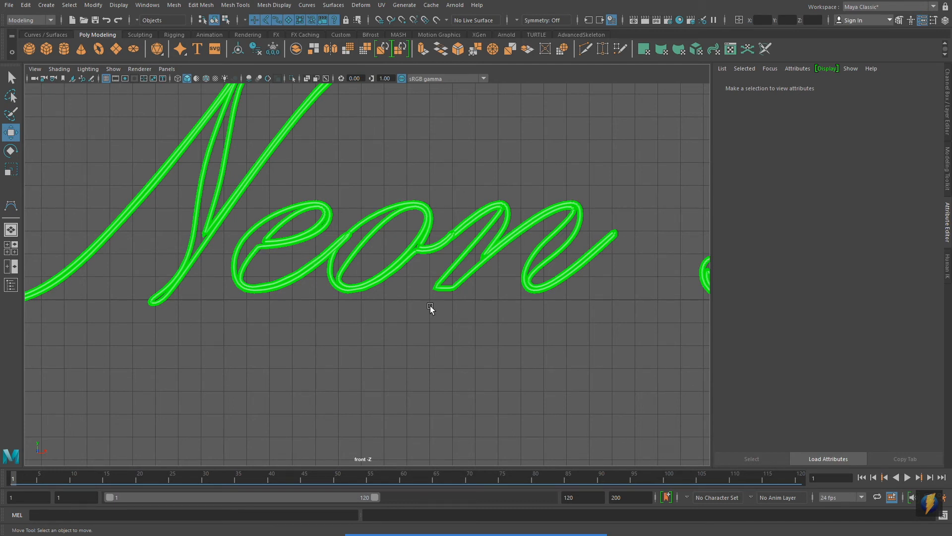
With the CV Curve tool, draw a handwritten letter "e" below the word "Neon", with its exit stroke rising towards the following letter.
alt+middle_drag(431, 310, 441, 309)
alt+right_drag(441, 309, 336, 304)
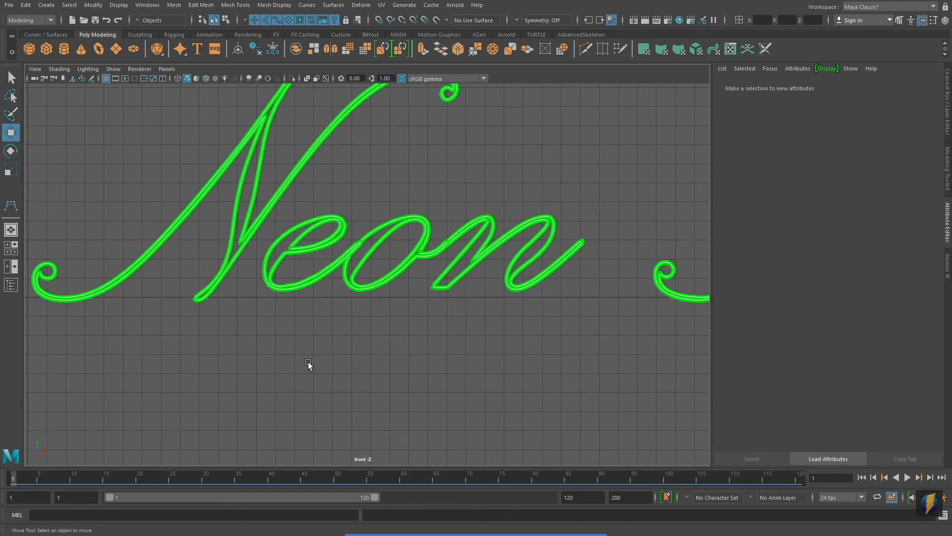
click(43, 5)
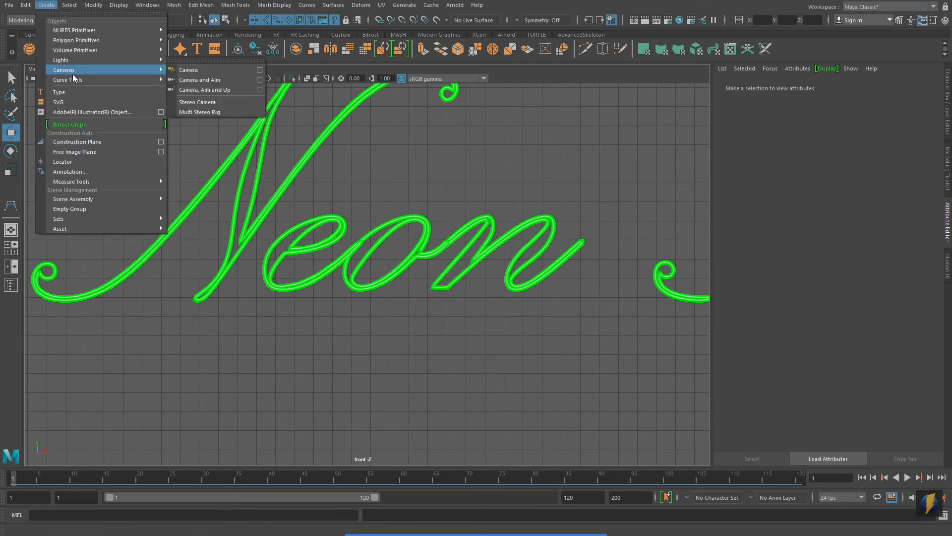
mouse_move(94, 80)
click(191, 81)
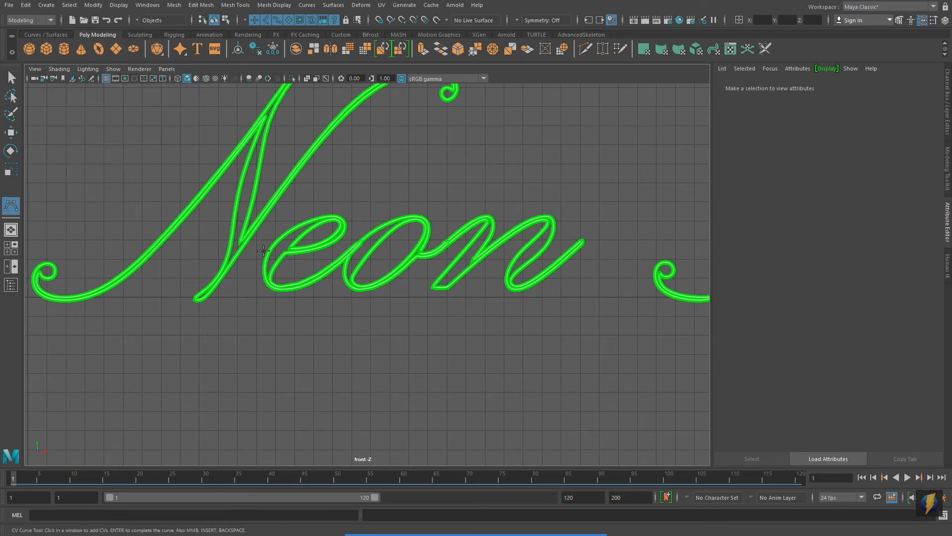
alt+middle_drag(316, 303, 308, 246)
click(261, 344)
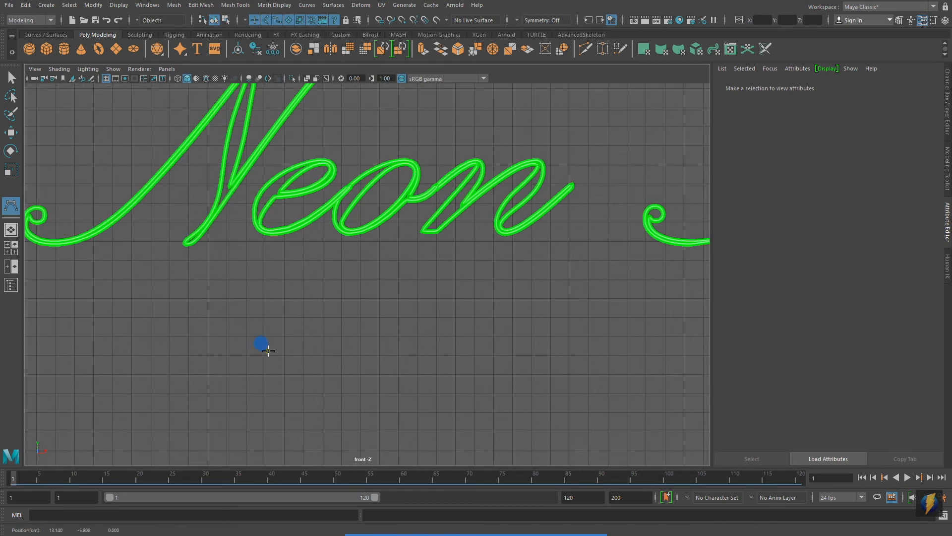
click(306, 345)
click(331, 324)
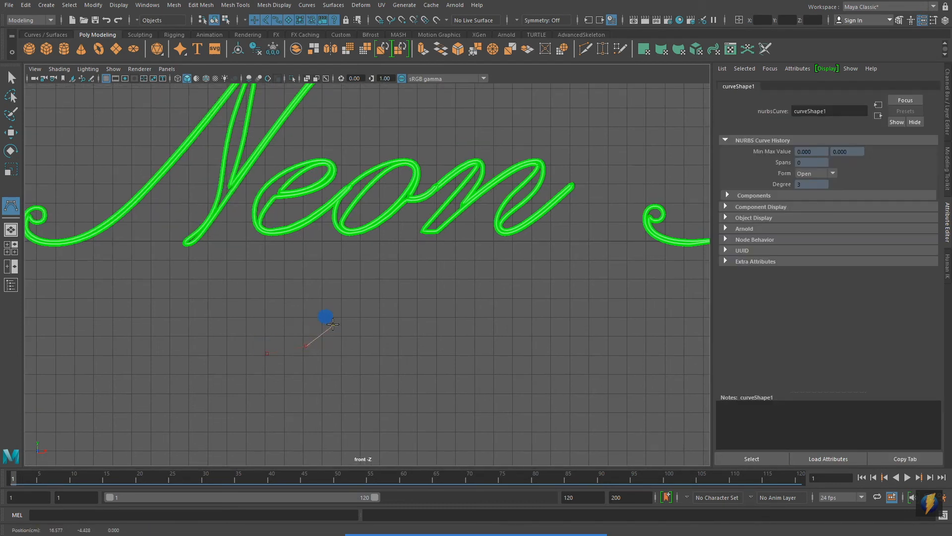
click(323, 304)
click(281, 310)
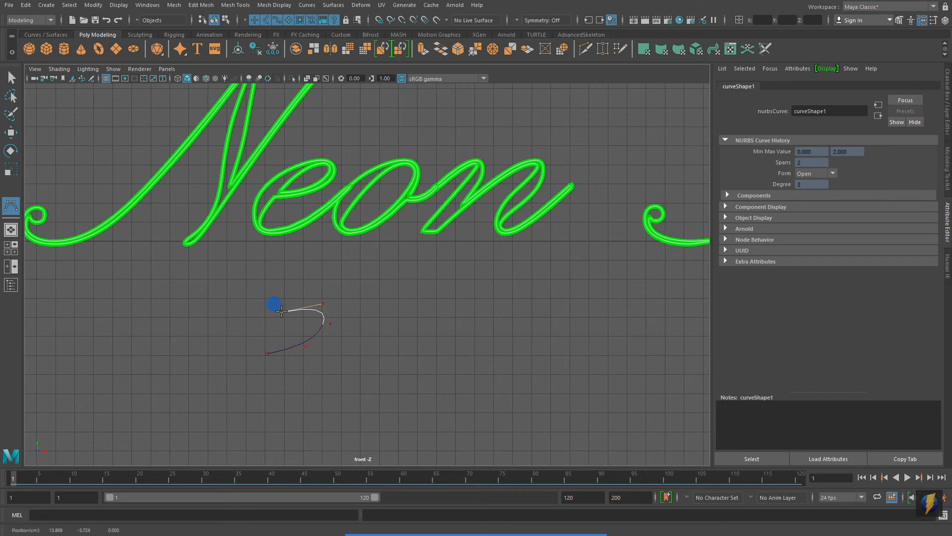
click(252, 346)
click(254, 382)
click(307, 390)
click(360, 363)
Continue the same CV curve into a large rounded "o" loop that closes back up near its starting peak.
drag(393, 297, 412, 331)
click(392, 383)
drag(427, 414, 448, 413)
click(488, 390)
click(490, 334)
click(466, 308)
drag(466, 308, 466, 304)
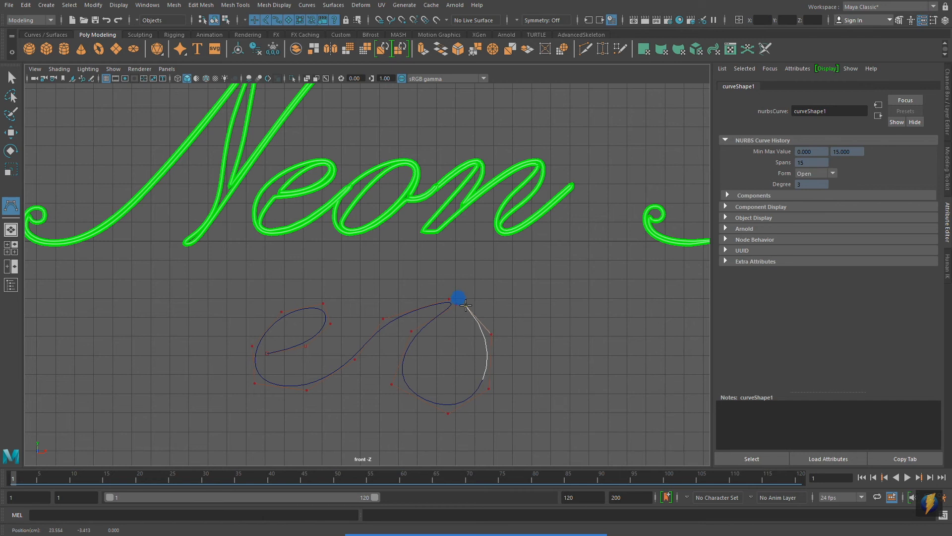
click(464, 300)
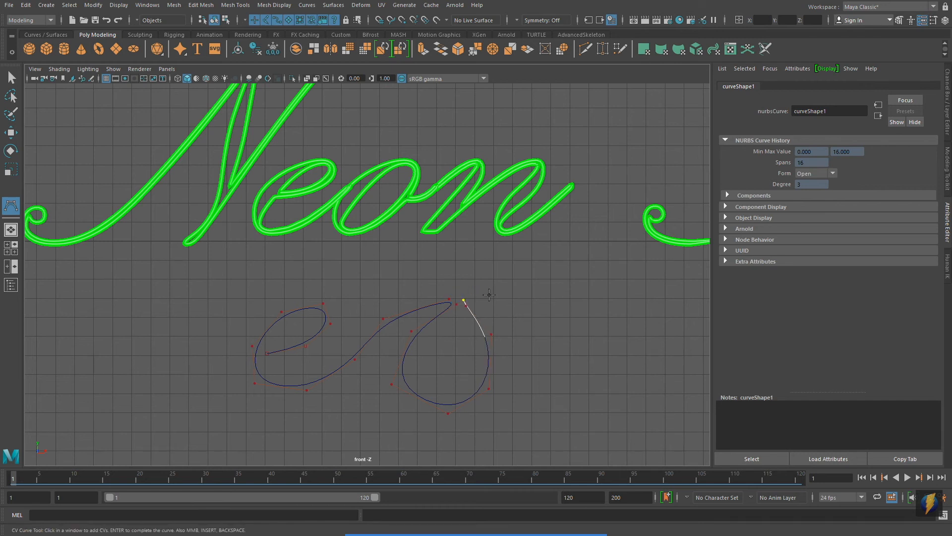
Extend the CV curve from the "o" with a connecting stroke and the first slanted downstroke of the "n".
click(485, 314)
click(542, 293)
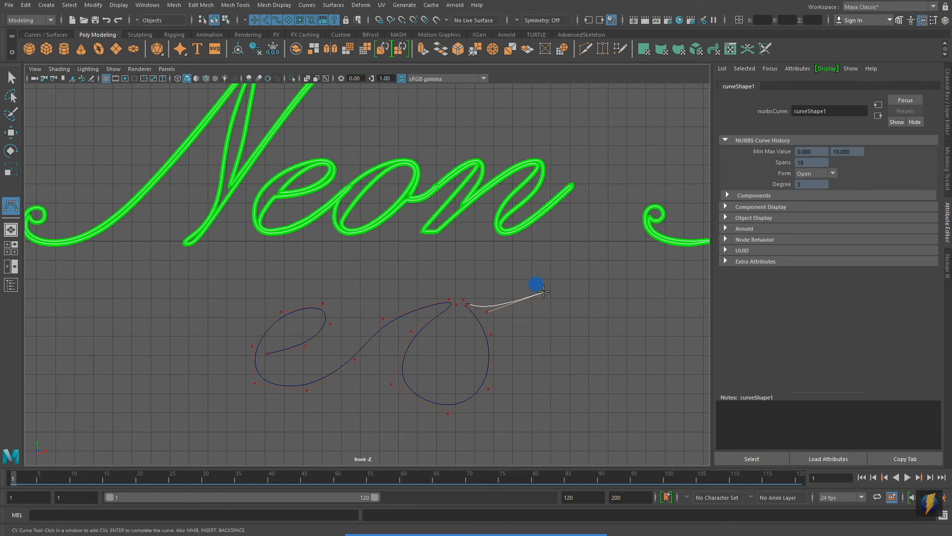
click(533, 336)
click(524, 366)
drag(524, 365, 505, 401)
click(505, 401)
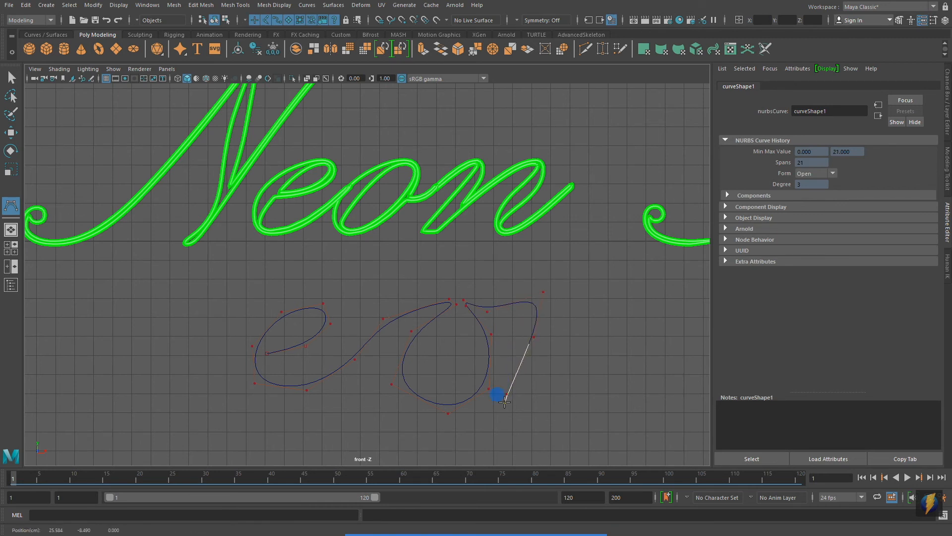
click(515, 398)
Draw the arch and upturned tail of the "n", then complete the curve and activate the Move tool.
drag(552, 314, 572, 292)
click(622, 280)
click(619, 328)
click(593, 383)
click(592, 406)
click(640, 405)
click(683, 373)
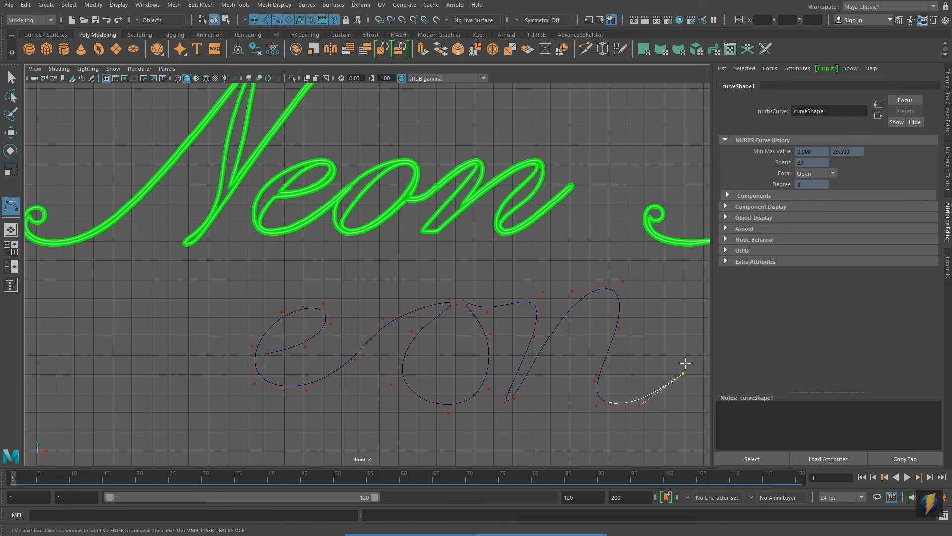
click(688, 354)
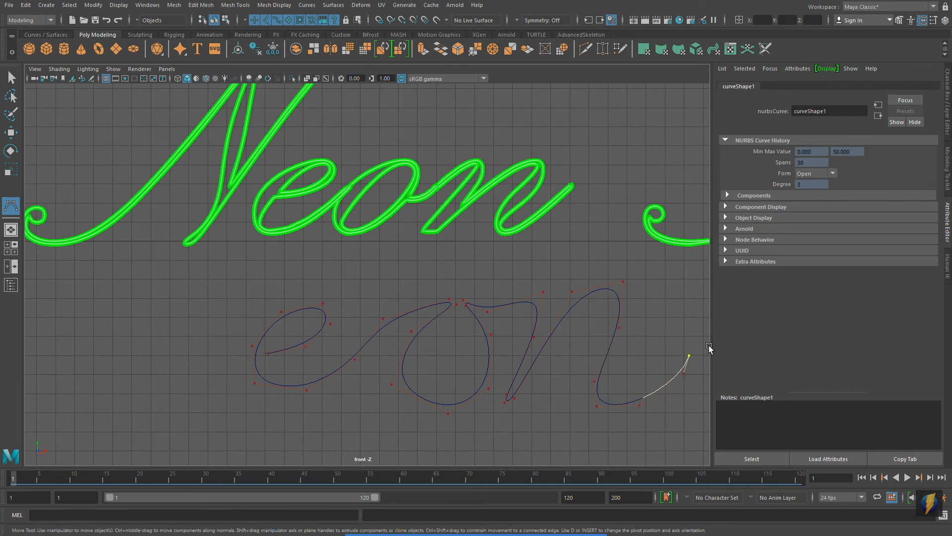
key(Return)
key(w)
Show the curve's control vertices and move those around the "e" and "o" to smooth the two letter shapes.
alt+middle_drag(214, 356, 206, 311)
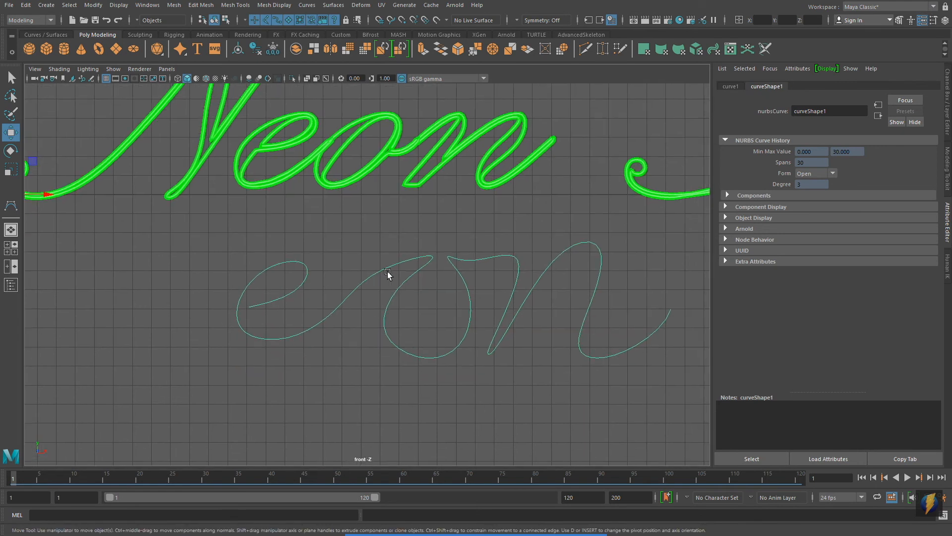
right_drag(387, 271, 327, 268)
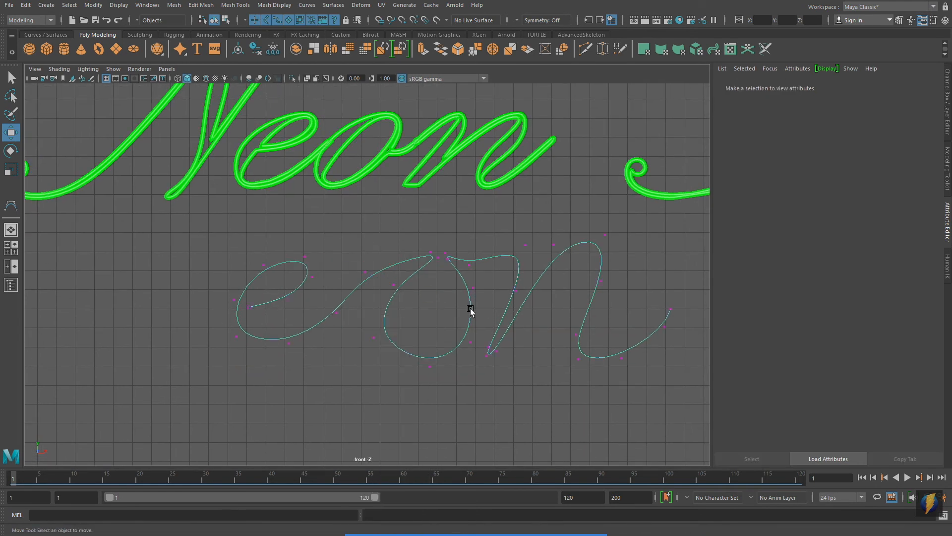
click(395, 285)
drag(395, 285, 381, 282)
drag(278, 289, 296, 304)
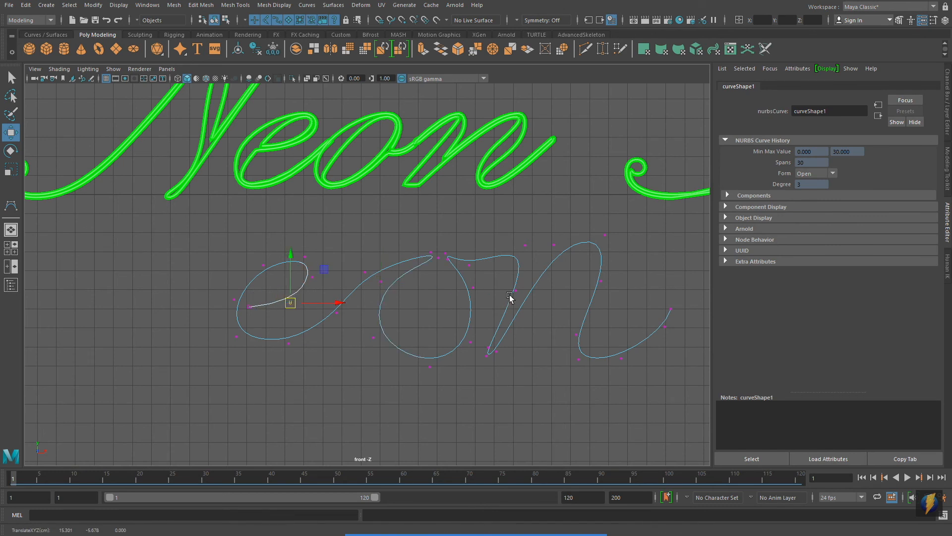
mouse_move(411, 342)
mouse_down()
mouse_move(434, 372)
mouse_move(417, 359)
mouse_up()
click(378, 282)
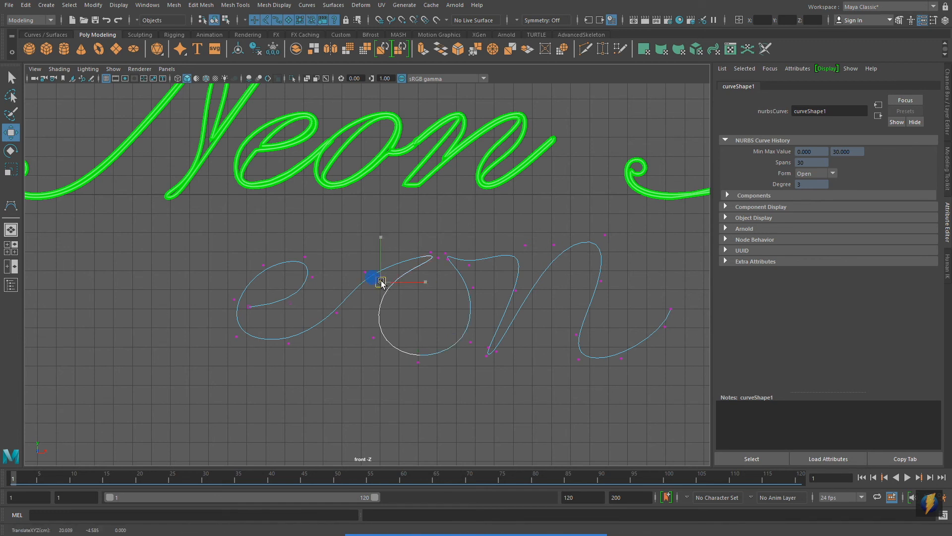
drag(384, 280, 383, 280)
Move the control vertices along the arches of the "n" to refine its shape, then return to object mode.
mouse_move(521, 236)
mouse_down()
mouse_move(532, 250)
mouse_move(538, 238)
mouse_up()
drag(595, 213, 594, 240)
drag(574, 333, 583, 334)
drag(589, 291, 610, 274)
drag(607, 281, 618, 281)
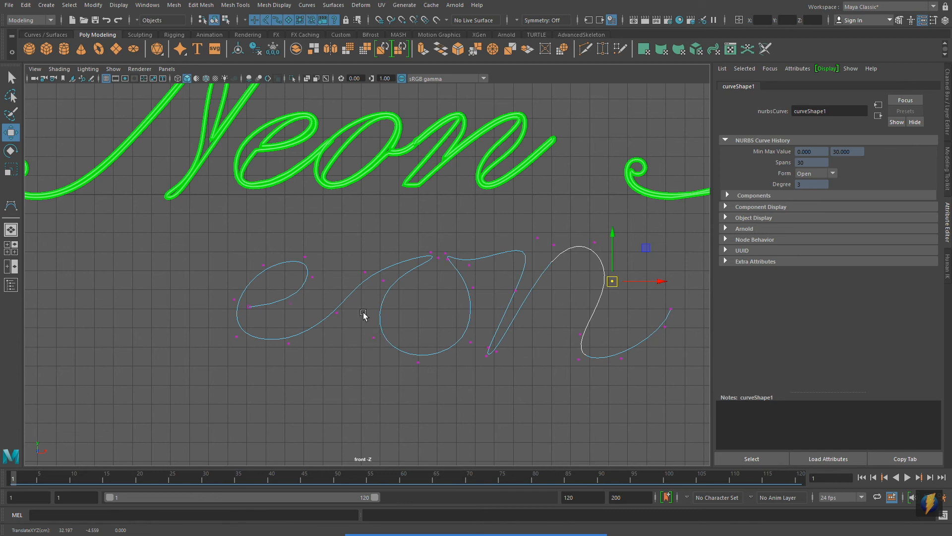
alt+right_drag(435, 266, 288, 266)
alt+middle_drag(452, 229, 408, 293)
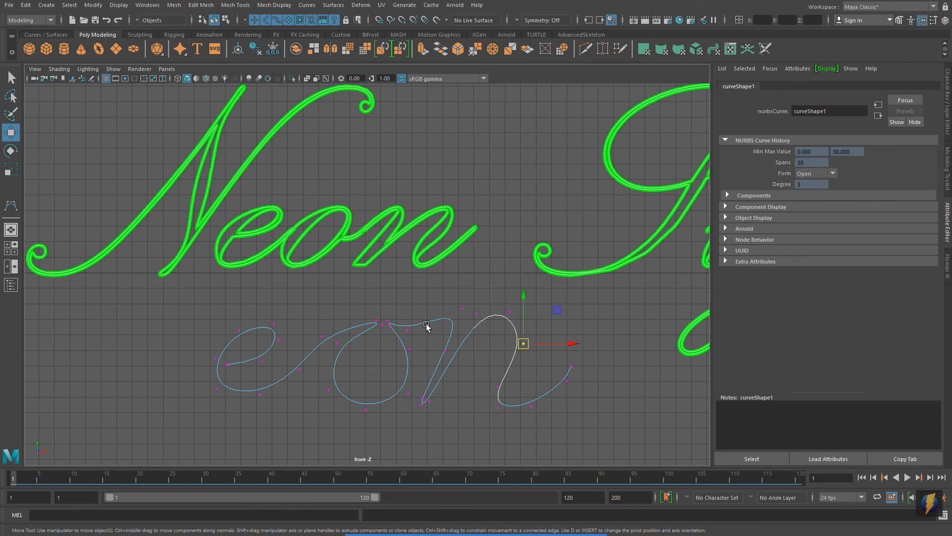
right_drag(403, 324, 417, 301)
right_drag(429, 273, 430, 272)
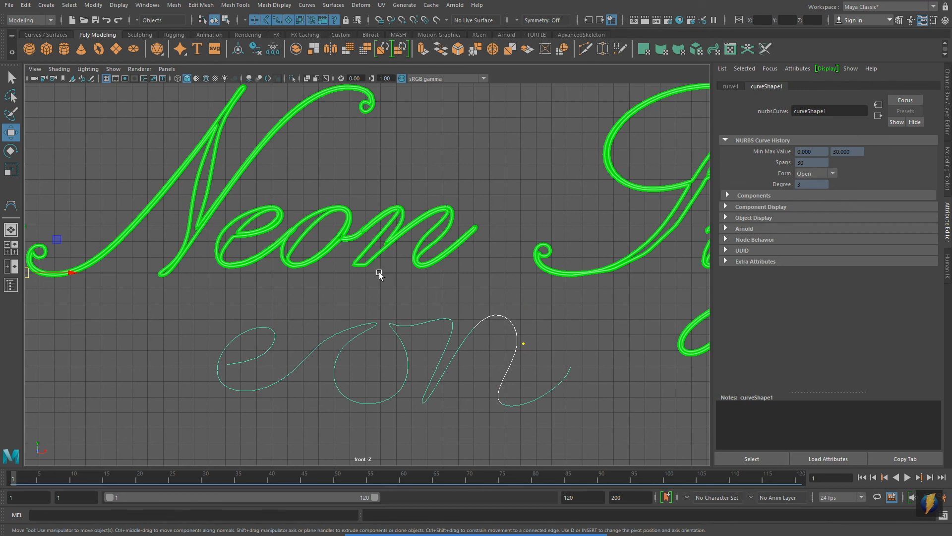
Select the hand-drawn "eon" curve and attach the default Paint Effects brush to it.
scroll(429, 272, down, 1)
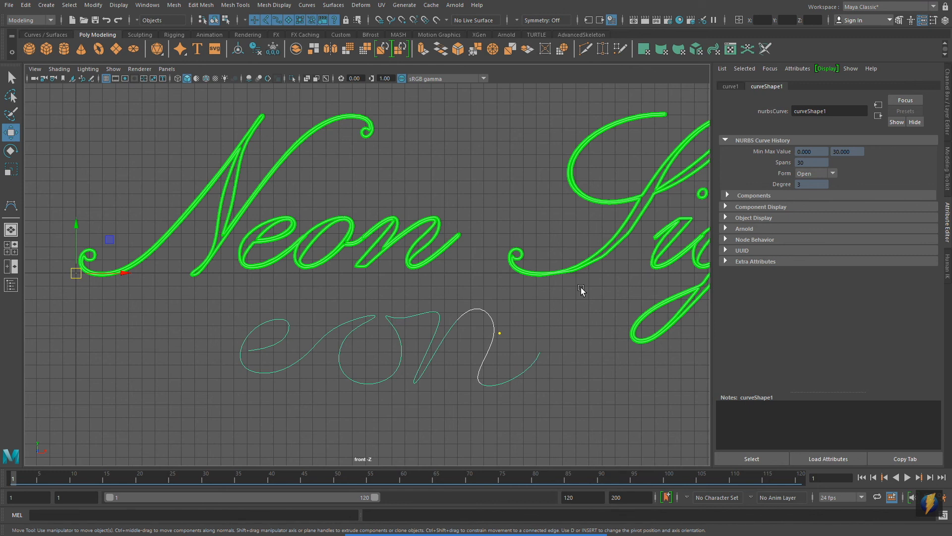
alt+middle_drag(423, 337, 410, 308)
alt+right_drag(331, 308, 403, 296)
click(465, 424)
click(435, 320)
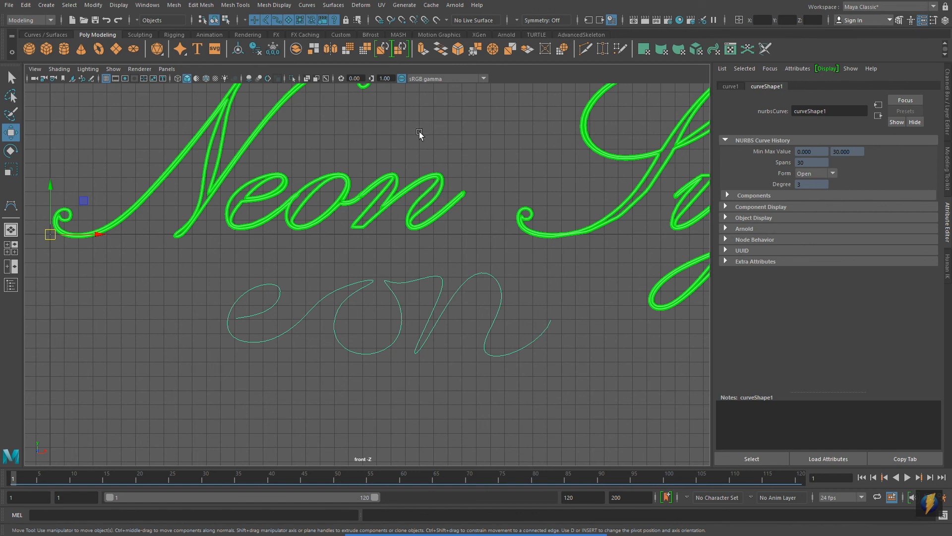
click(404, 5)
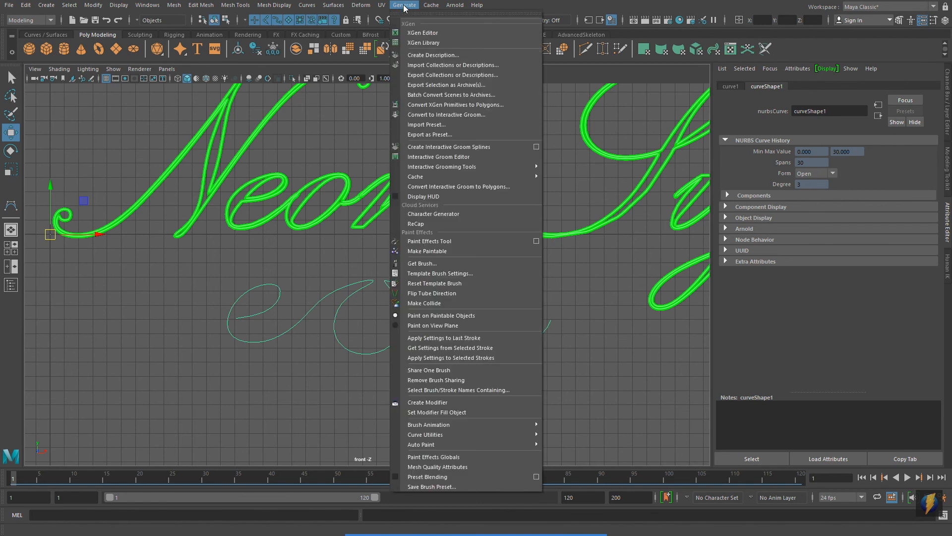
mouse_move(431, 435)
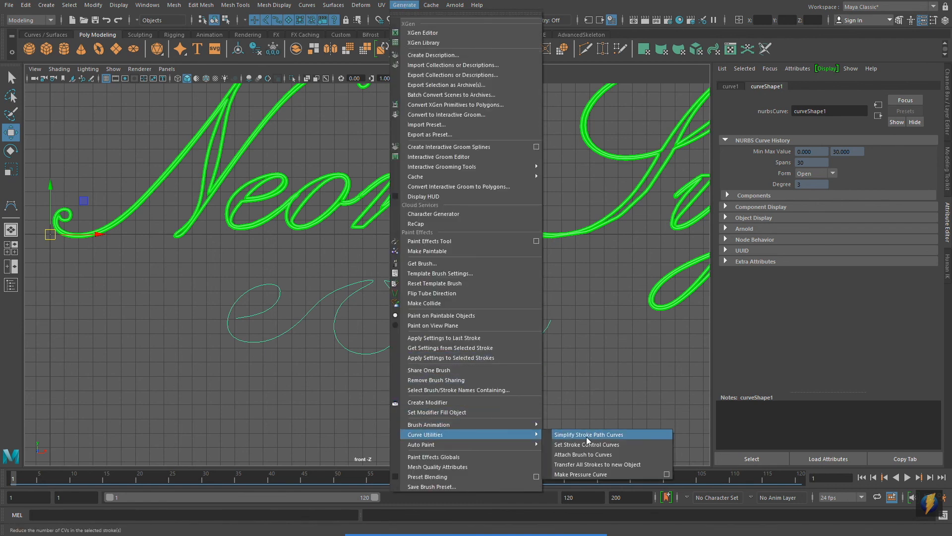
click(582, 455)
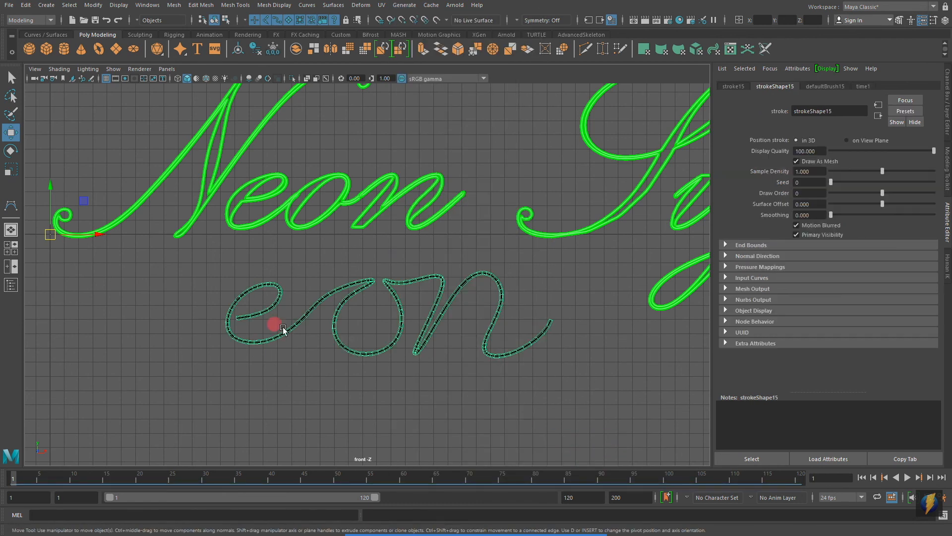
Set the new stroke's Brush Width to 0.094 in the brush attributes.
scroll(276, 323, up, 2)
click(817, 87)
drag(841, 183, 849, 185)
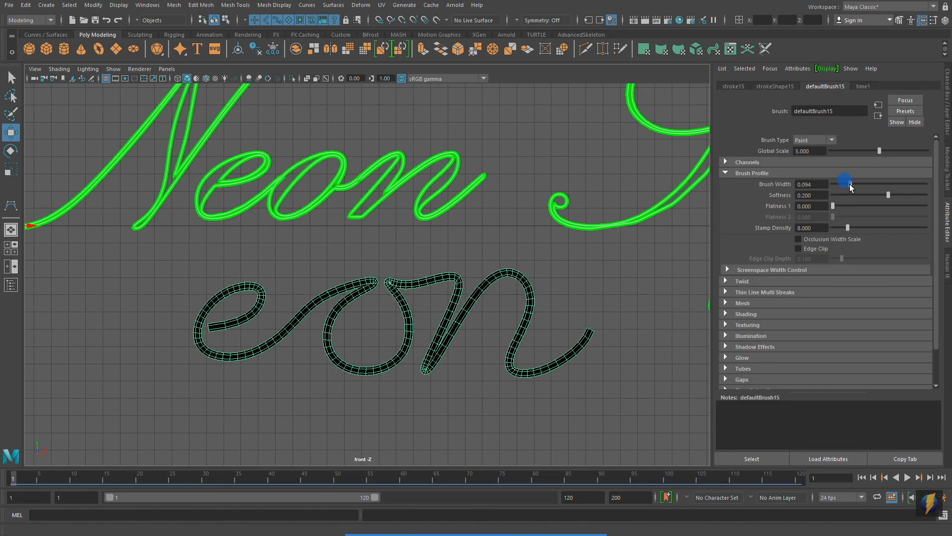
alt+middle_drag(423, 257, 479, 252)
alt+right_drag(491, 251, 491, 241)
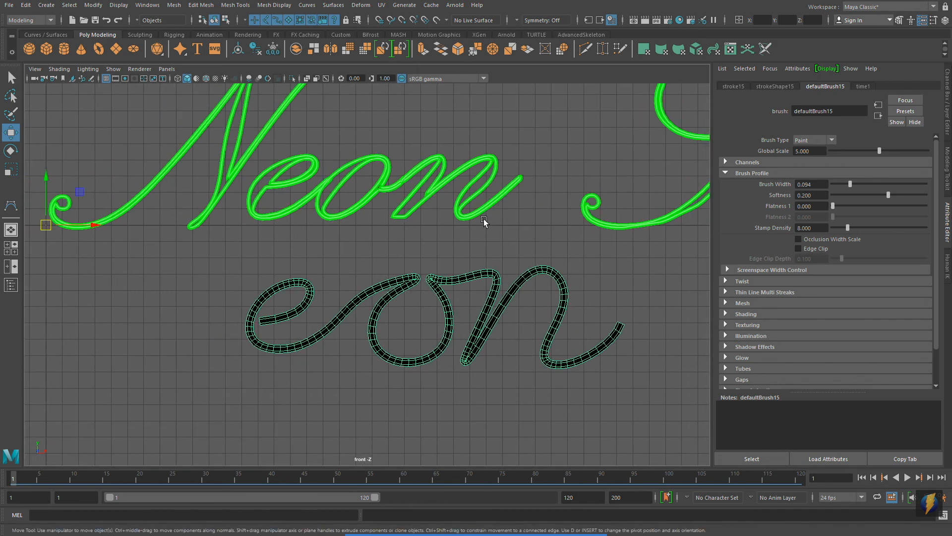
Raise the new stroke's Sample Density to 1.282 in the stroke shape attributes.
click(774, 86)
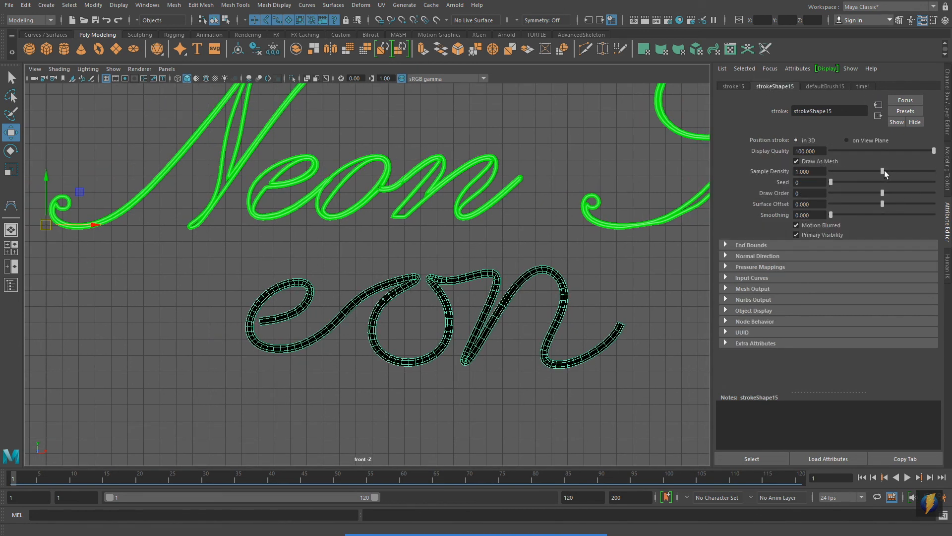
drag(883, 171, 895, 174)
alt+right_drag(469, 270, 444, 270)
alt+middle_drag(397, 271, 408, 286)
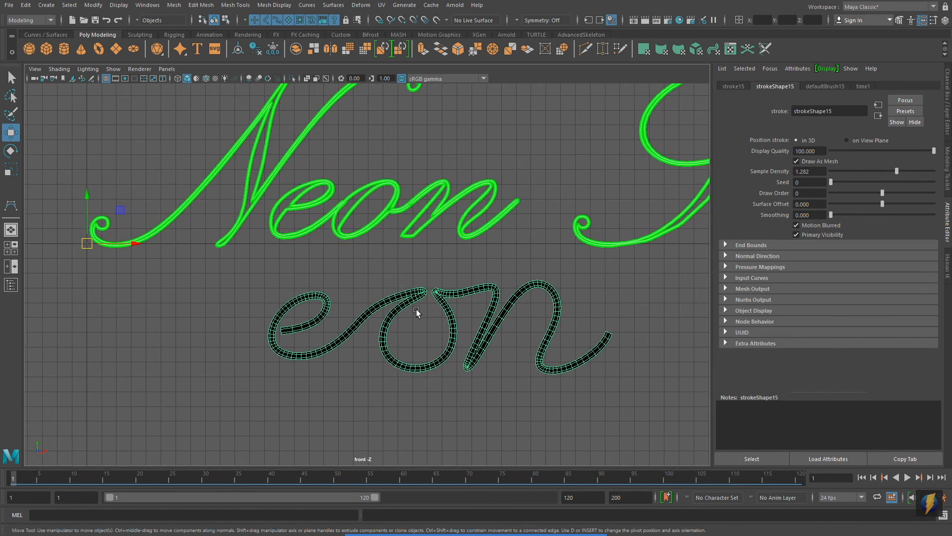
Convert the "eon" Paint Effects stroke to polygons with quad output and hidden strokes, and close the conversion options.
click(93, 5)
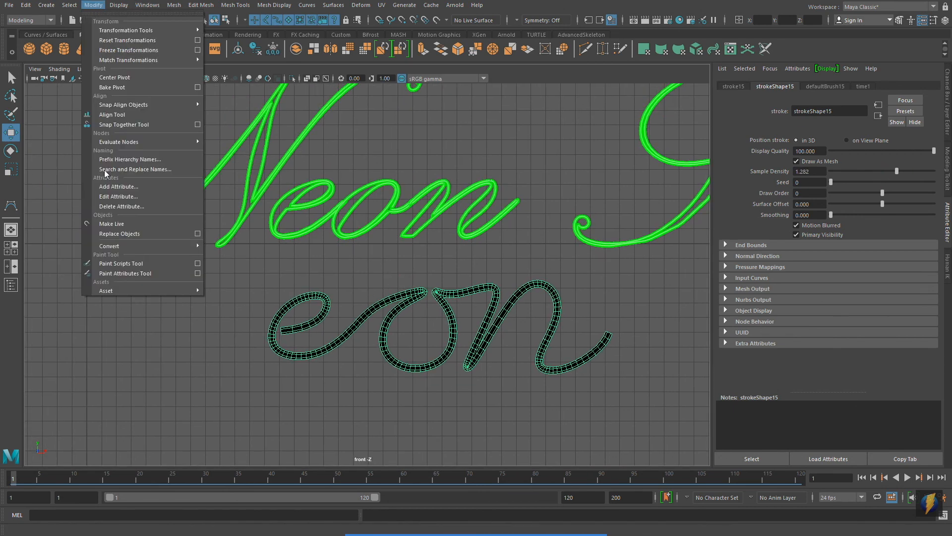
mouse_move(111, 246)
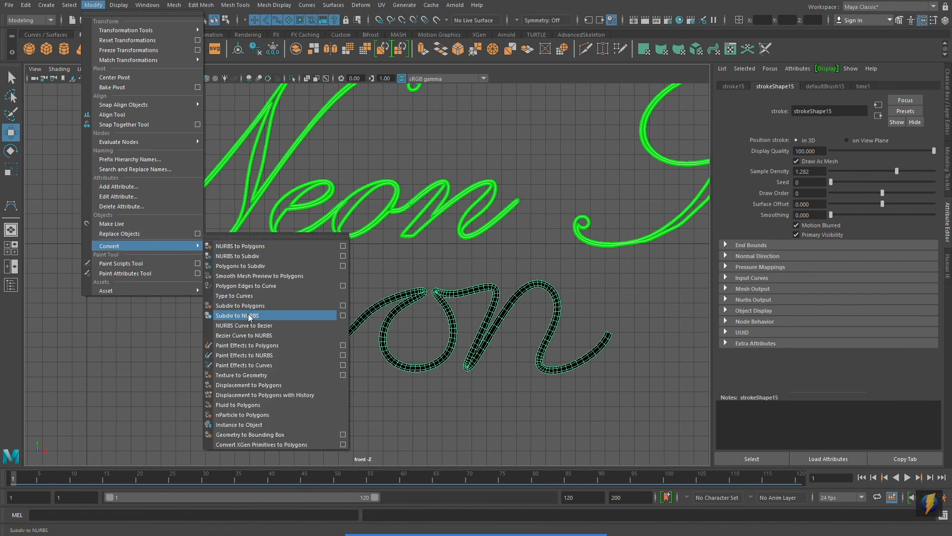
click(343, 345)
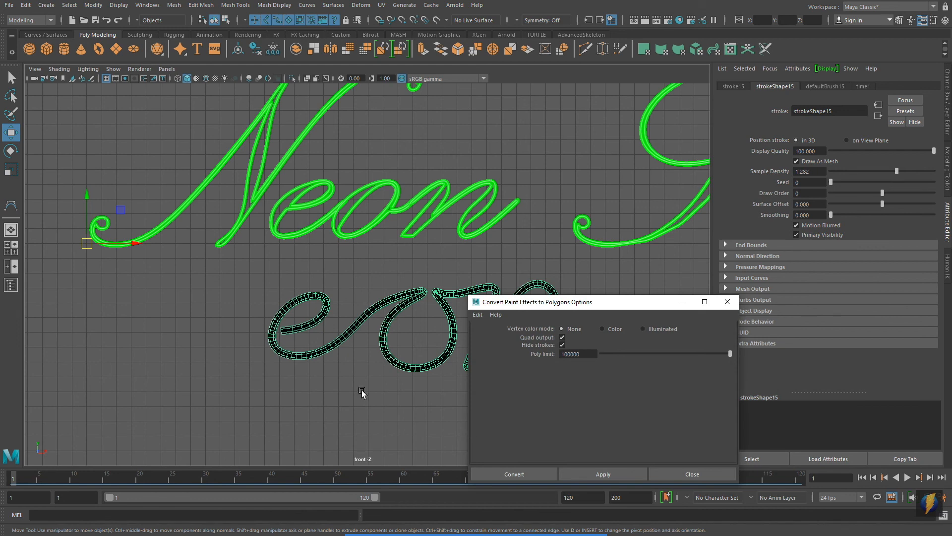
click(631, 475)
click(727, 302)
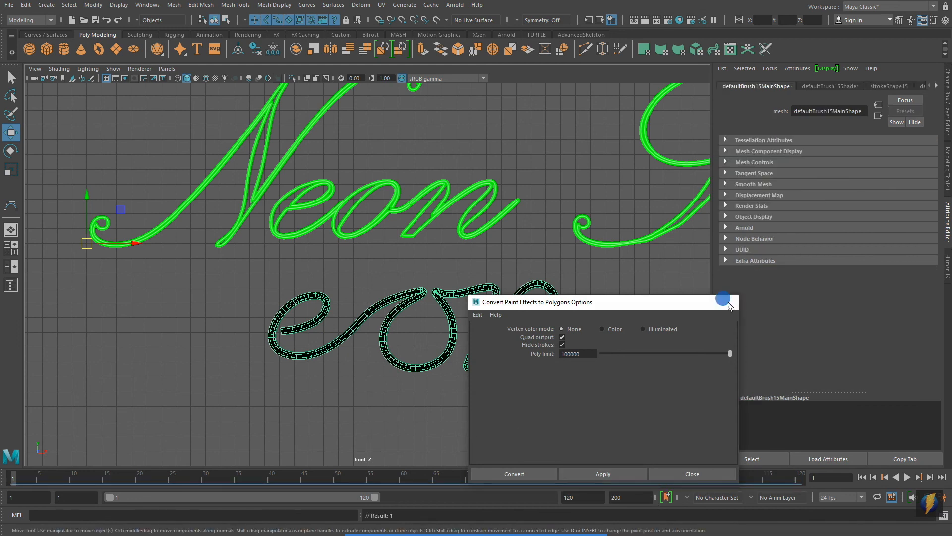
Assign the typeBlinn material from the Hypershade to the "eon" mesh and close the Hypershade.
click(680, 20)
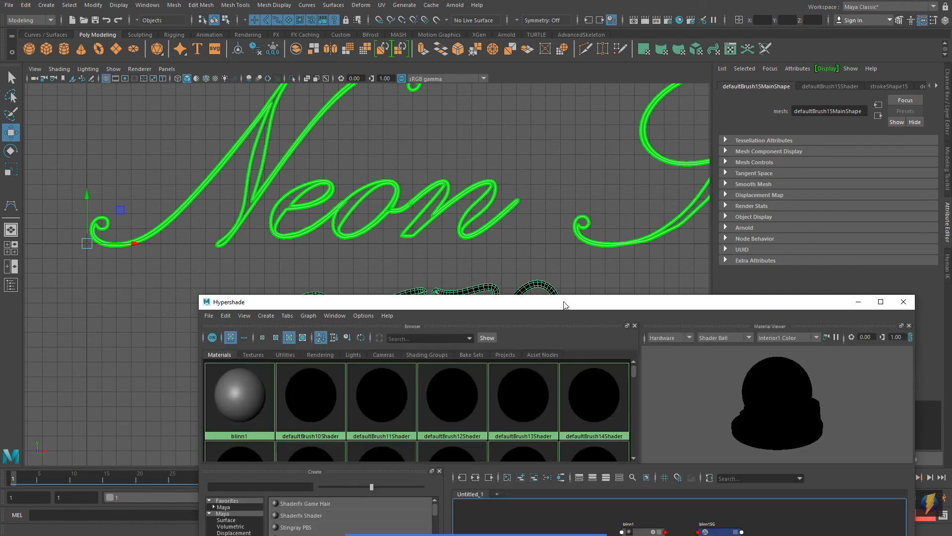
drag(565, 304, 822, 164)
middle_drag(641, 267, 388, 303)
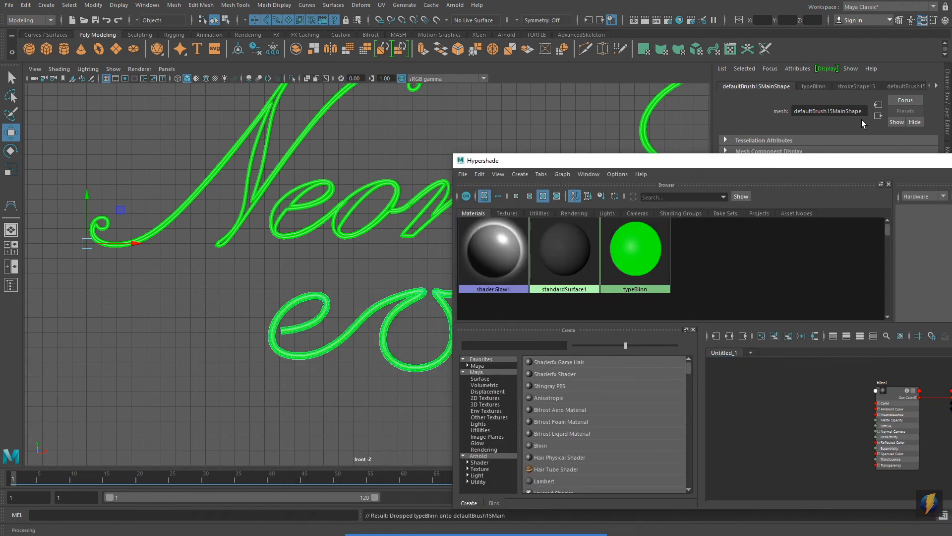
double_click(860, 165)
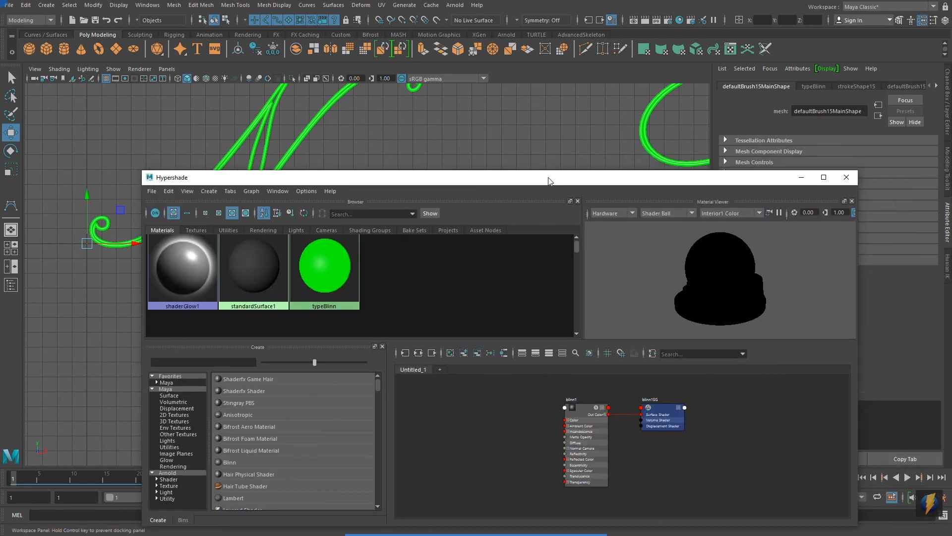
click(846, 178)
Render the current frame of the front view and move the render window clear to inspect the "eon" glow.
scroll(510, 255, up, 5)
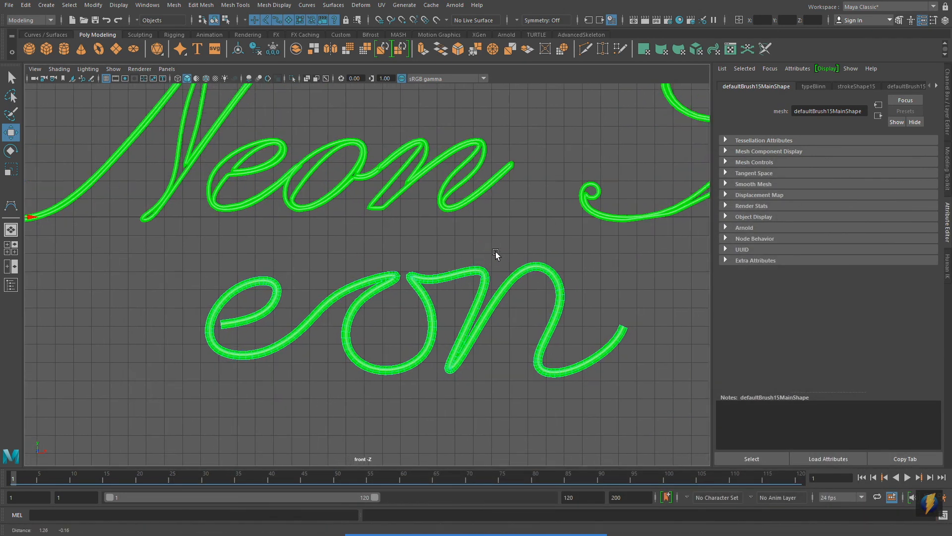
click(646, 19)
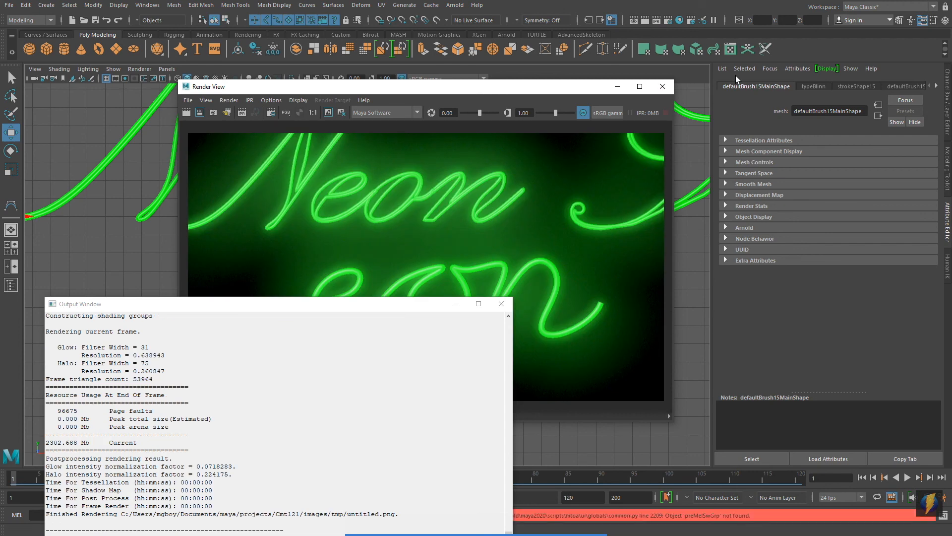
drag(548, 94, 692, 71)
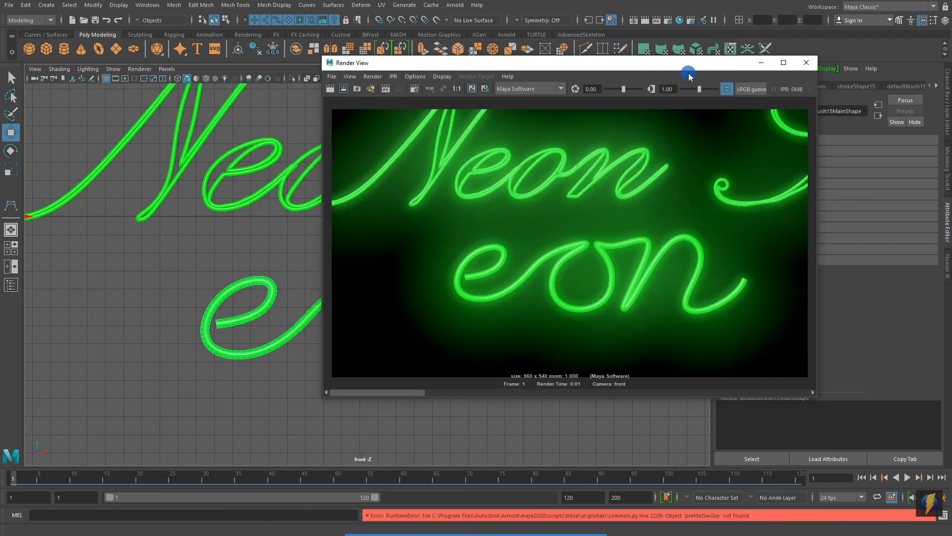